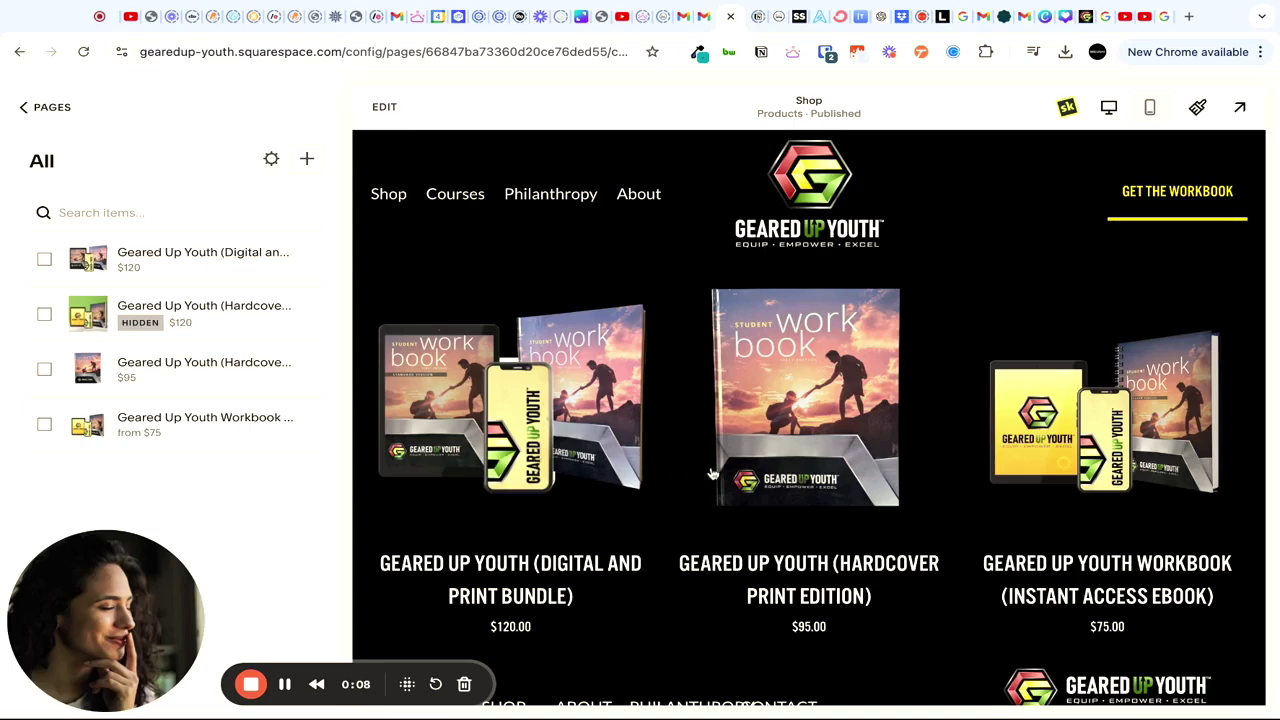
# - Review the shop page and preview the Geared Up Youth Workbook (Instant Access EBook) product
pyautogui.scroll(-1, 713, 474)
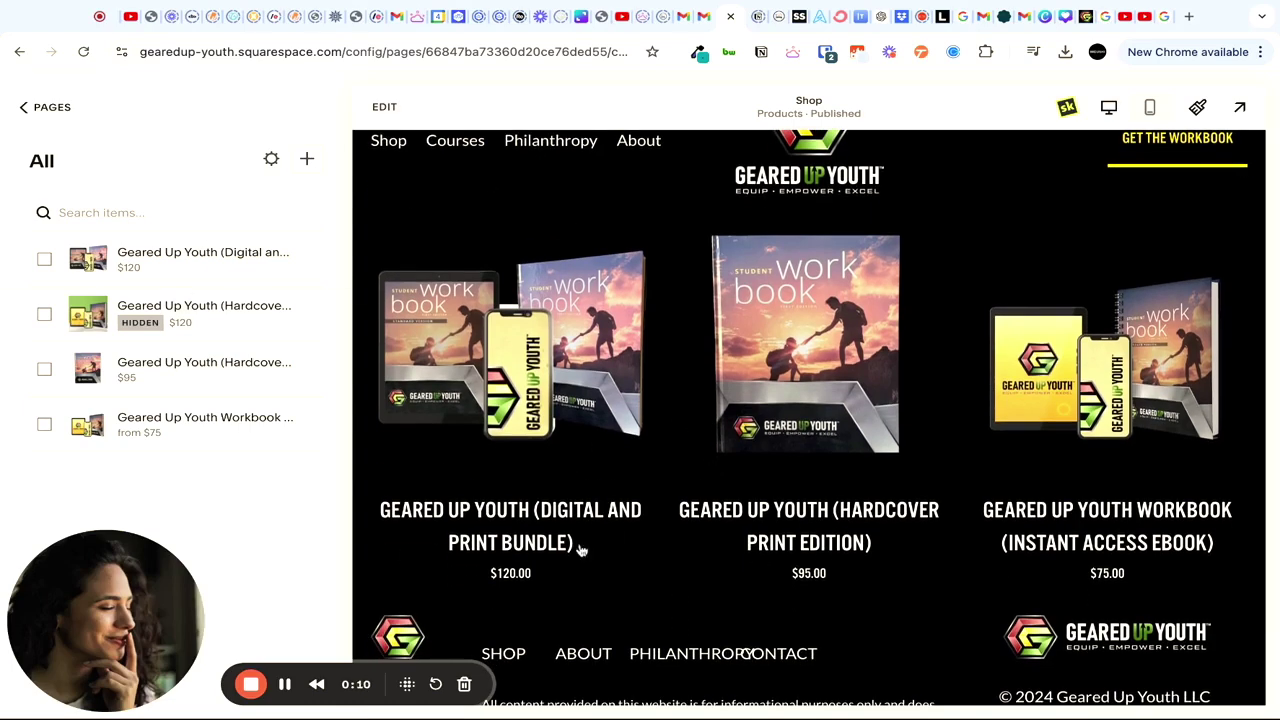
pyautogui.scroll(1, 583, 551)
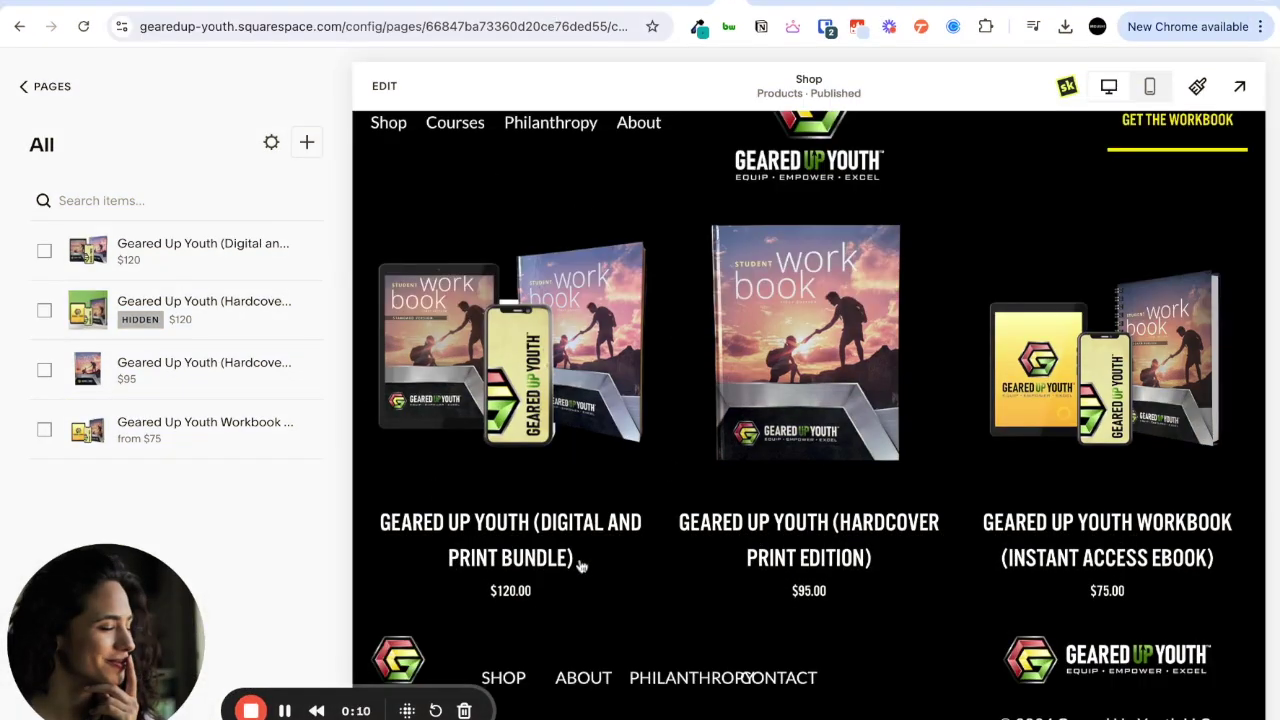
pyautogui.scroll(1, 581, 567)
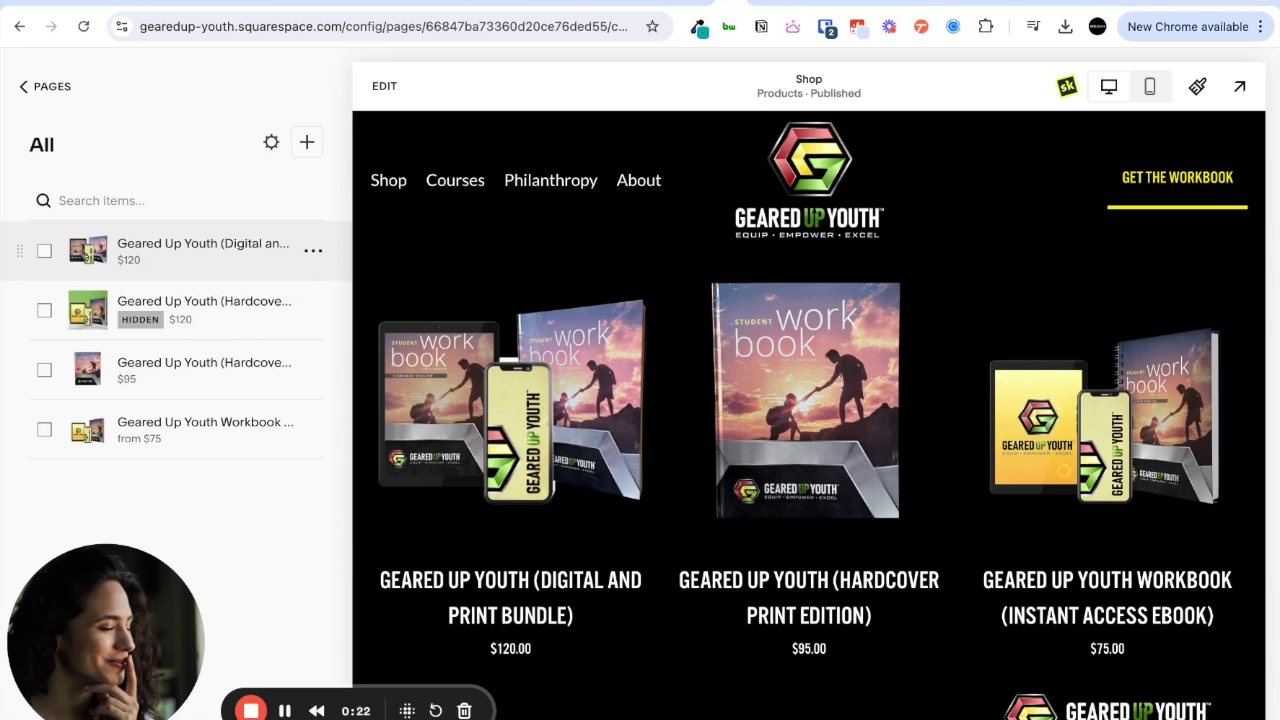
pyautogui.click(313, 431)
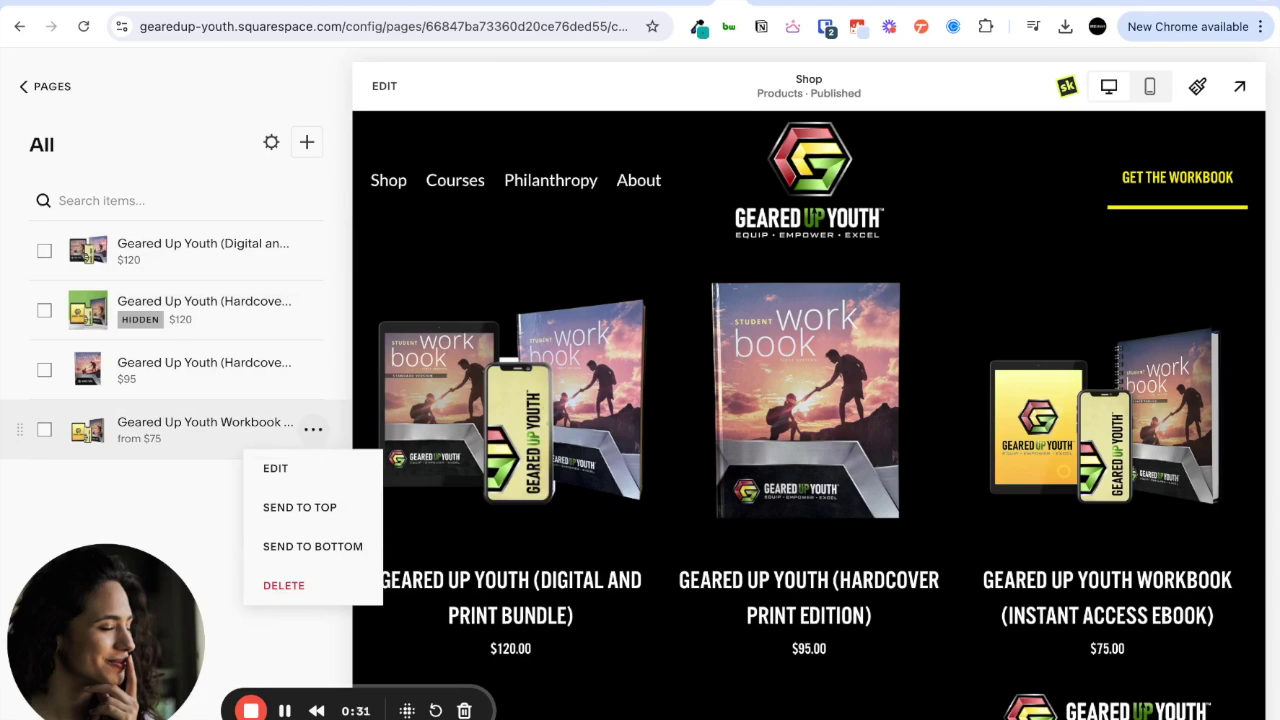
pyautogui.click(245, 424)
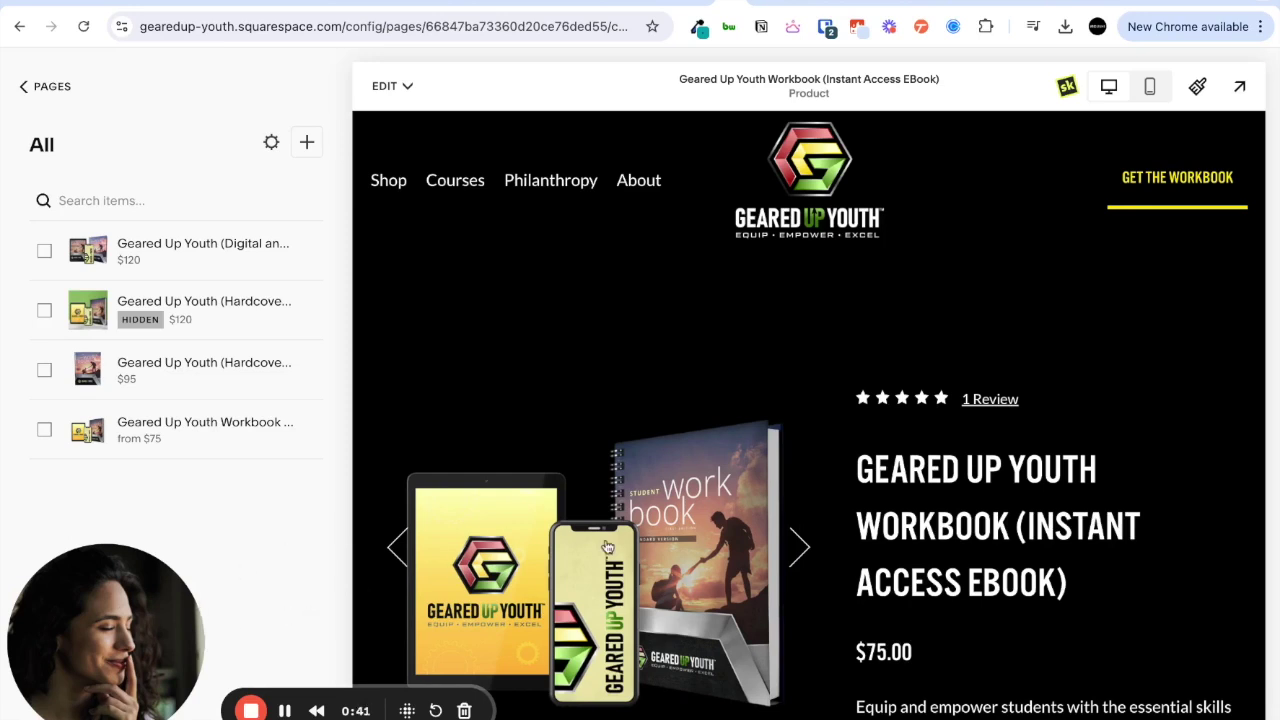
pyautogui.scroll(-10, 607, 547)
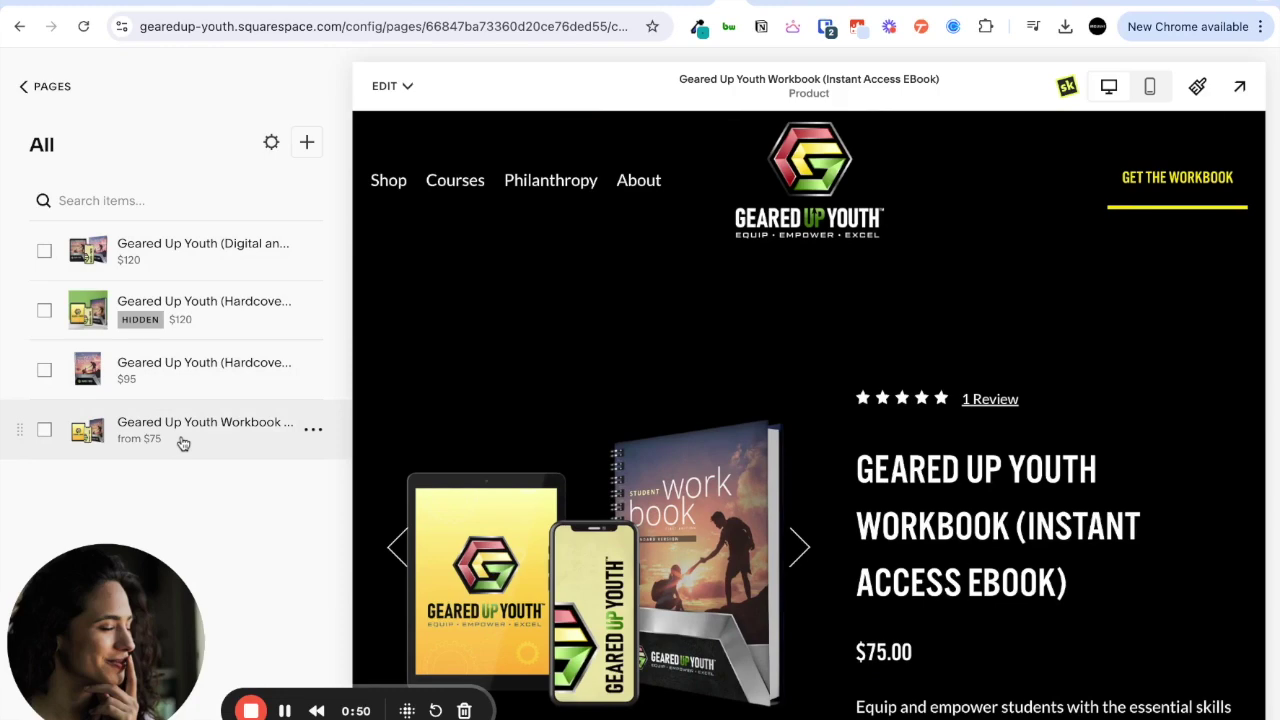
# - Duplicate the Geared Up Youth Workbook (Instant Access EBook) product and save the copy
pyautogui.click(183, 443)
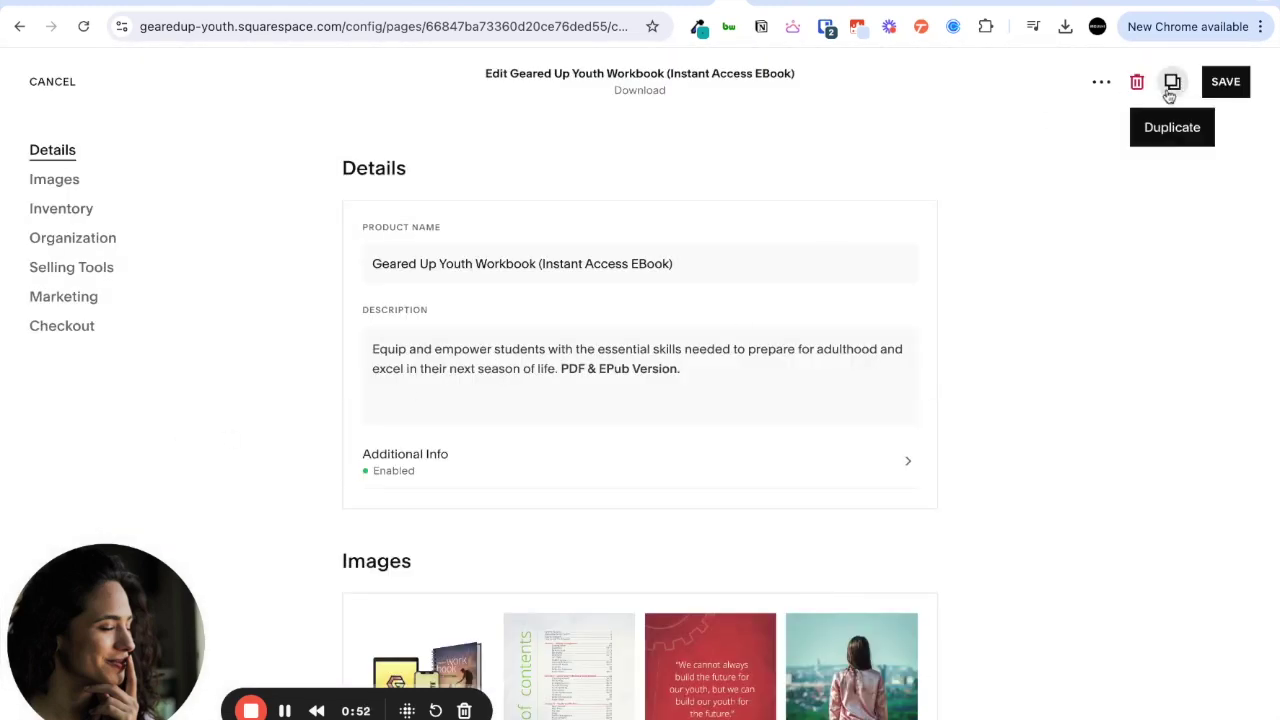
pyautogui.click(1171, 82)
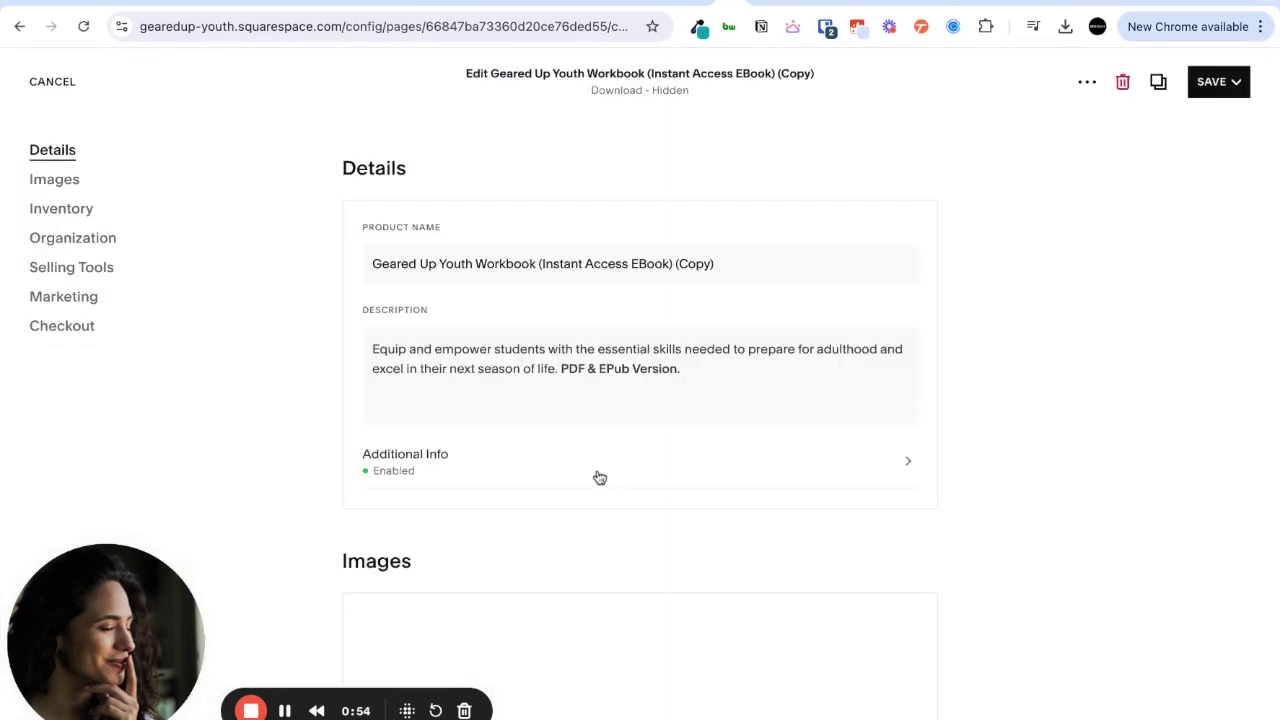
pyautogui.click(1236, 81)
pyautogui.click(1186, 123)
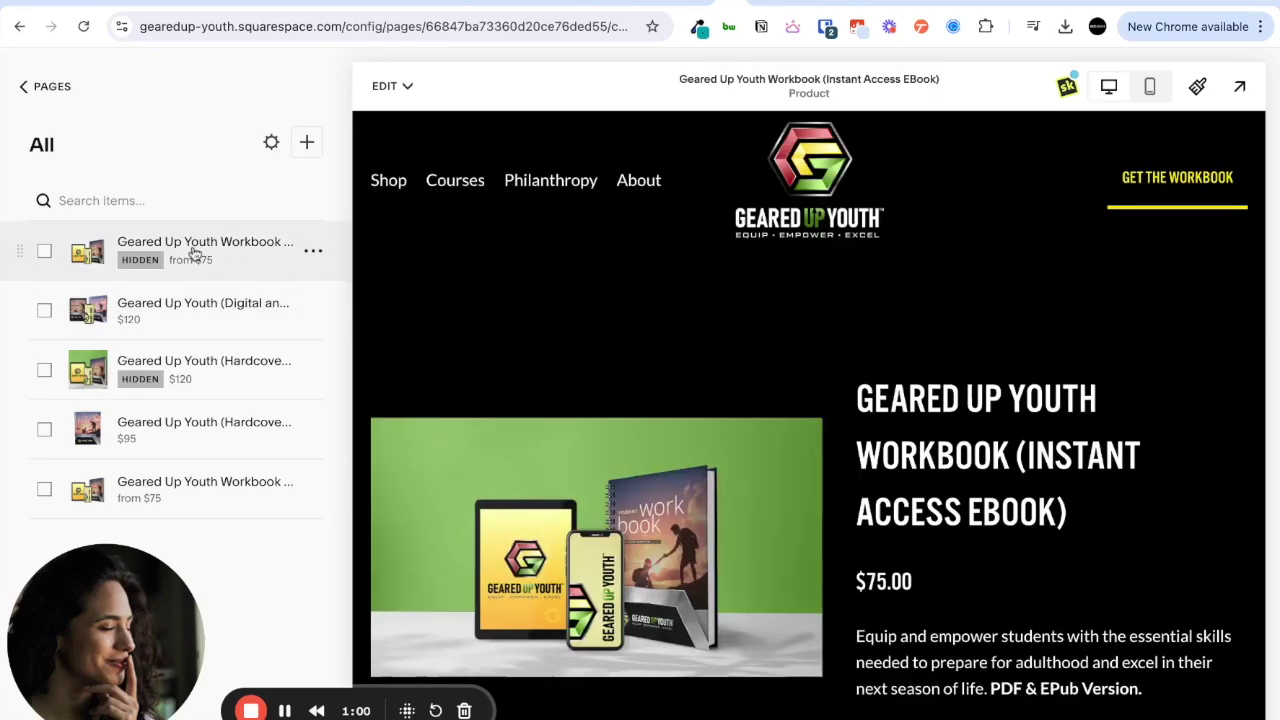
# - Copy the full description text of the Geared Up Youth (Digital and Print Bundle) product and leave its editor without changes
pyautogui.click(181, 313)
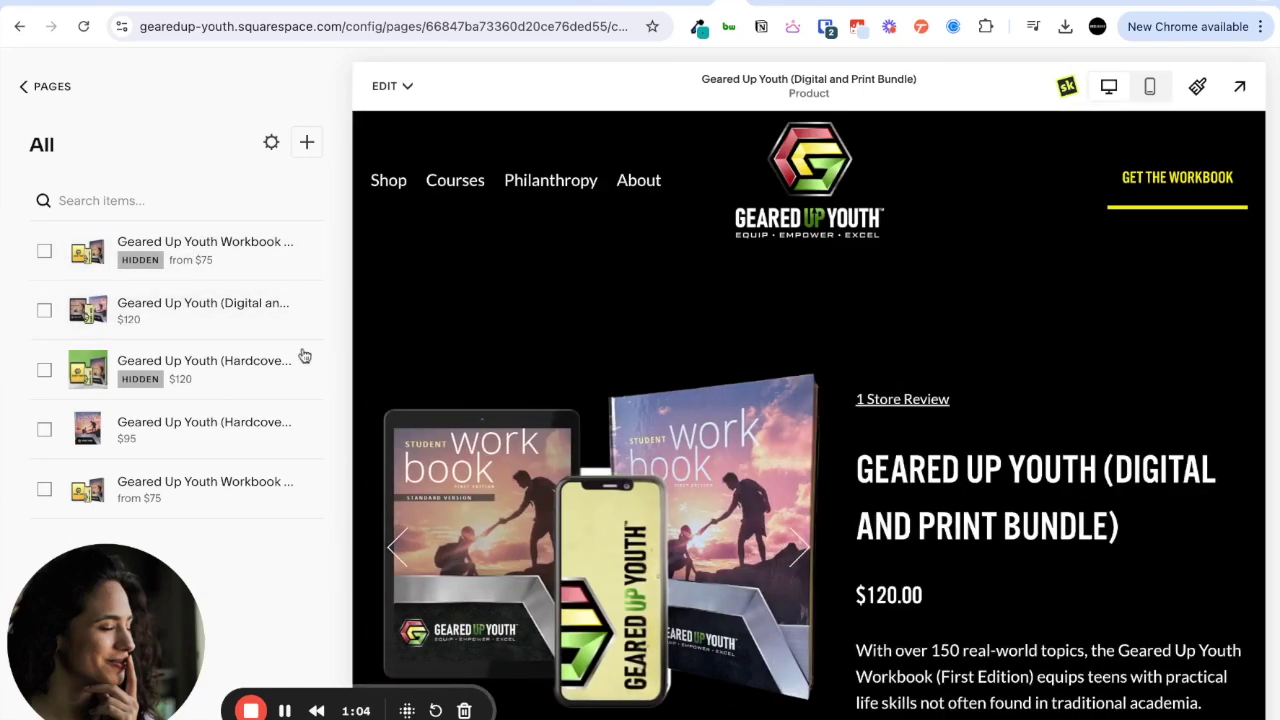
pyautogui.click(312, 305)
pyautogui.click(292, 349)
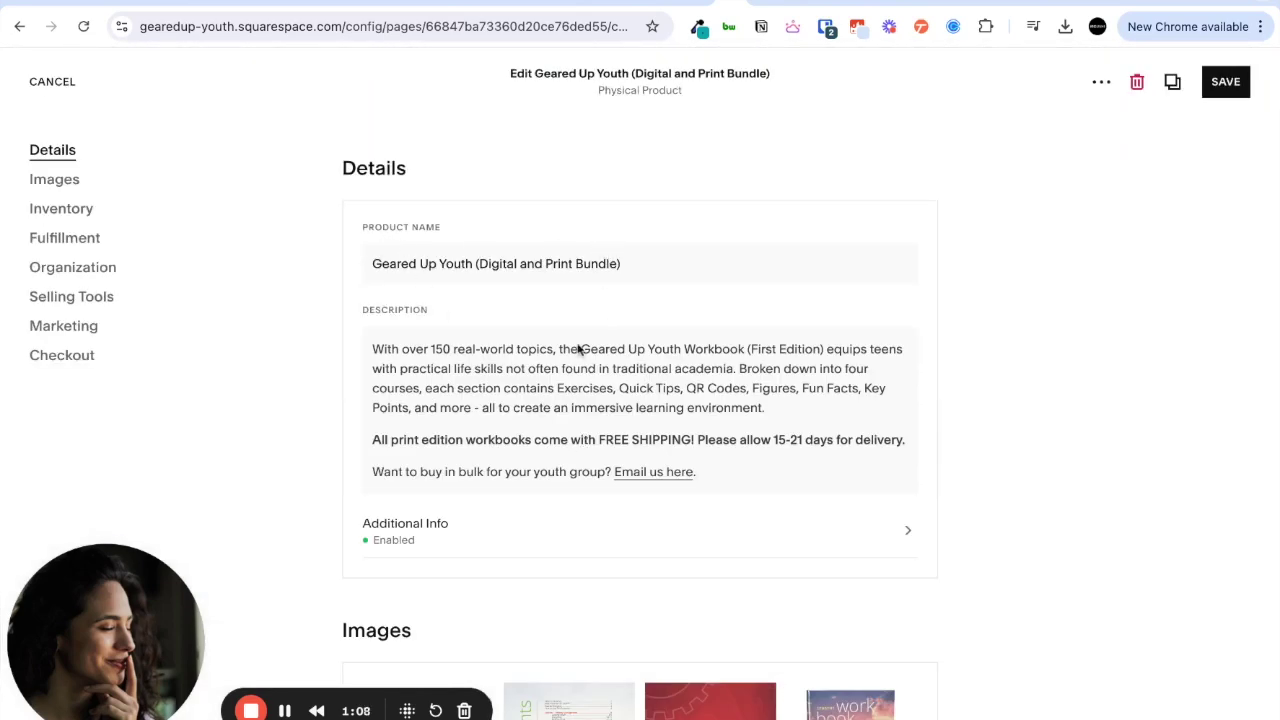
pyautogui.click(377, 354)
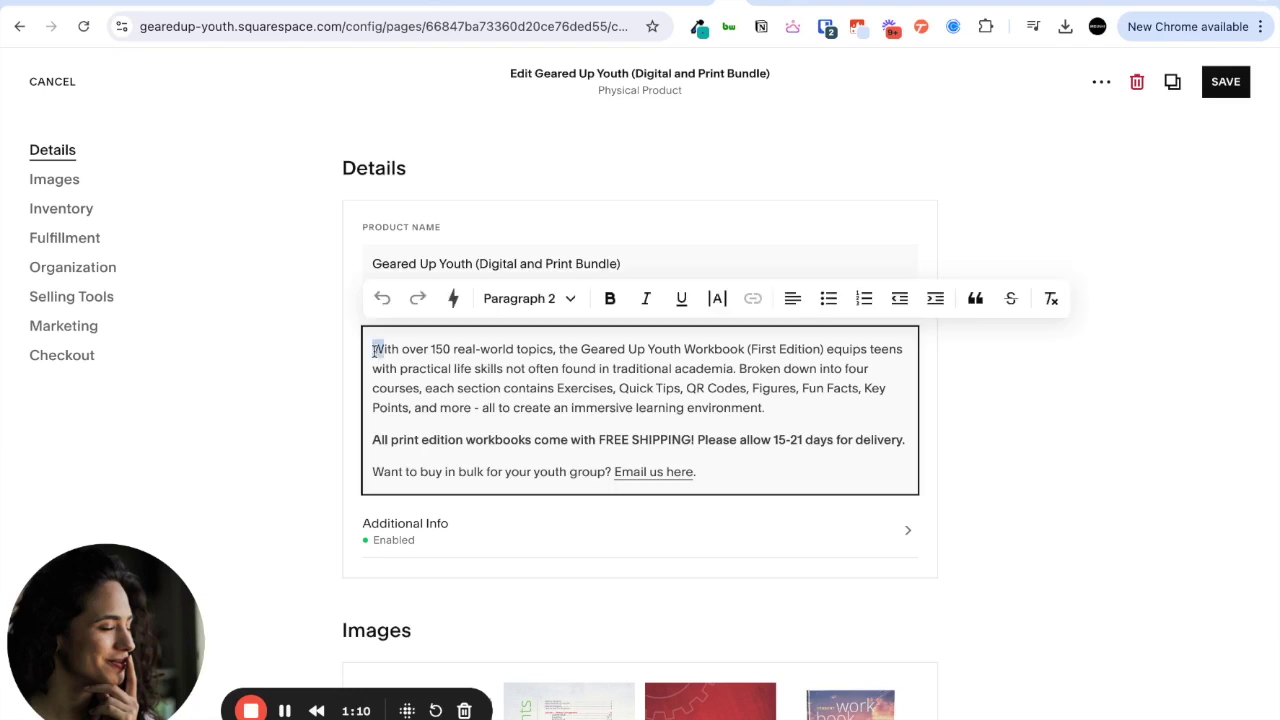
pyautogui.hotkey('ctrl', 'a')
pyautogui.hotkey('ctrl', 'c')
pyautogui.click(1131, 463)
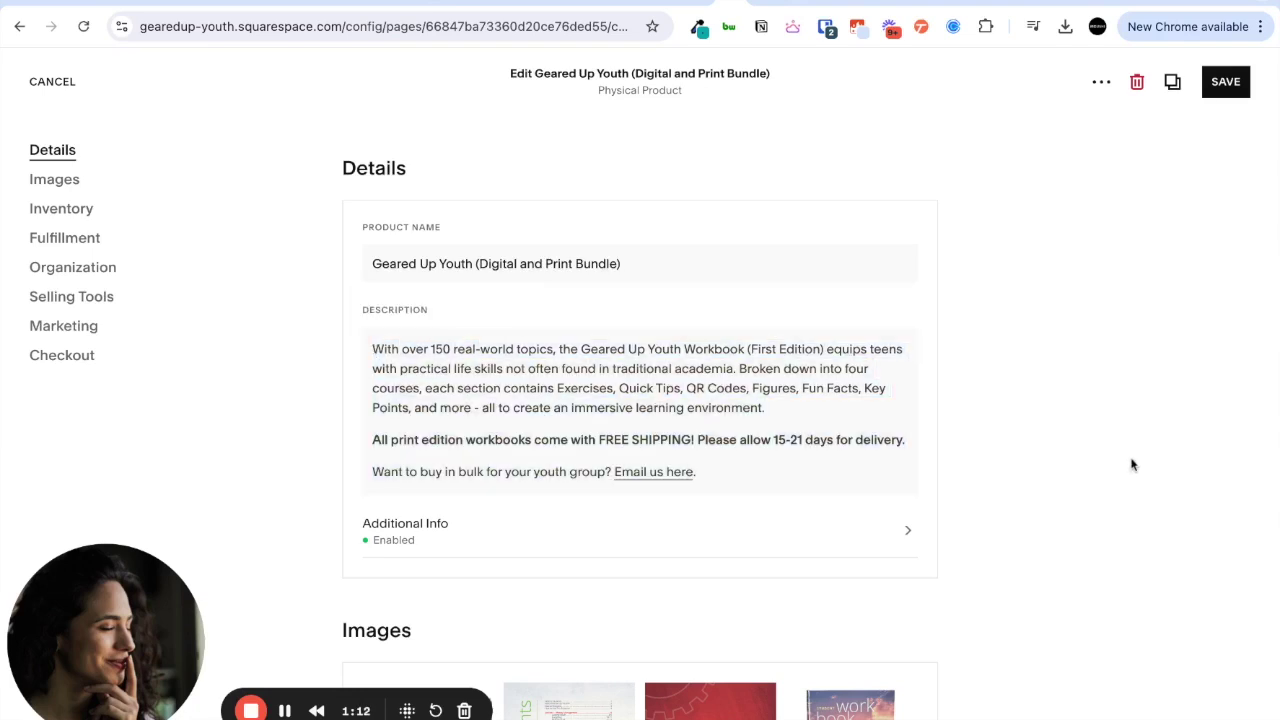
pyautogui.scroll(-1, 1133, 464)
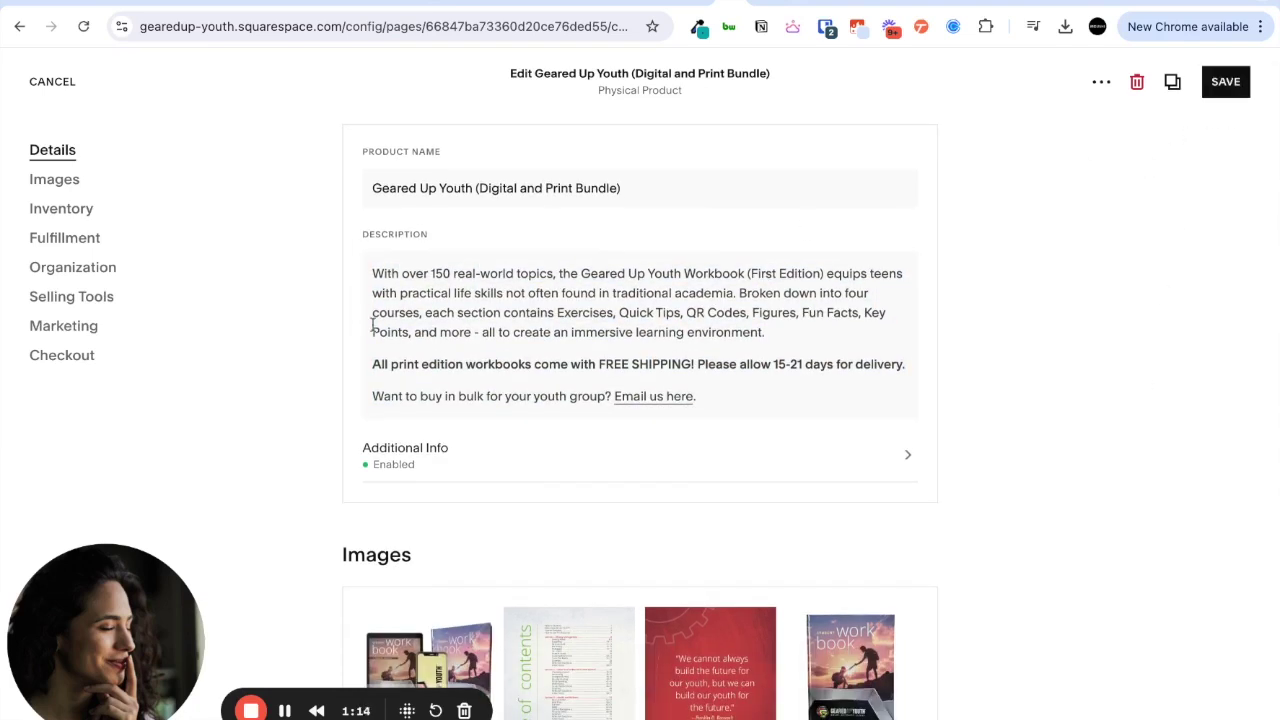
pyautogui.click(52, 81)
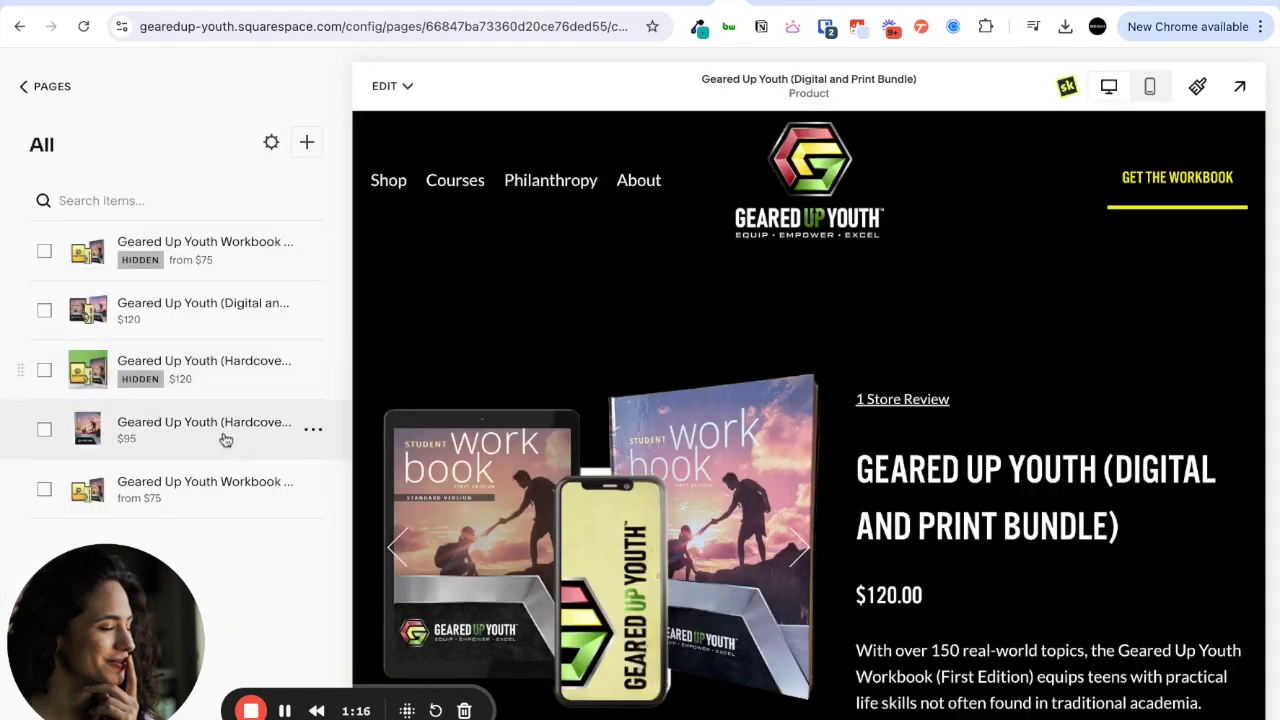
# - Open the hidden Instant Access EBook copy for editing and paste the copied bundle text into its description
pyautogui.click(209, 262)
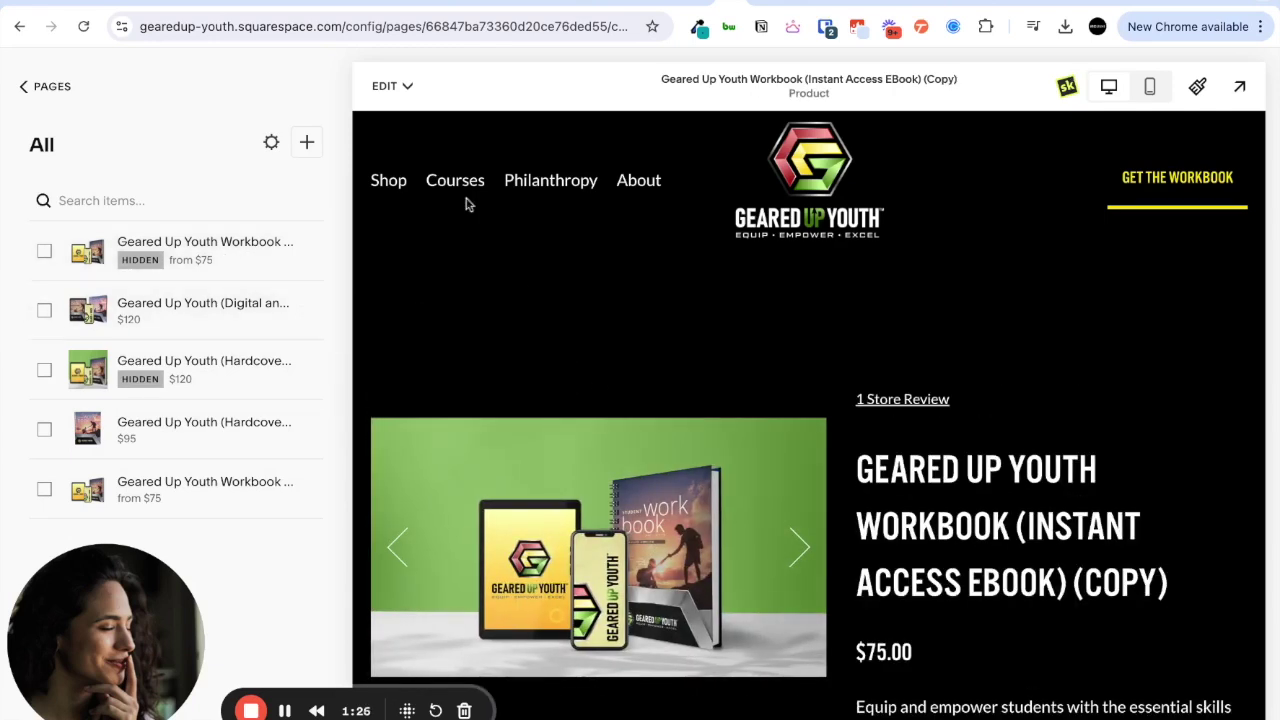
pyautogui.click(390, 86)
pyautogui.click(398, 150)
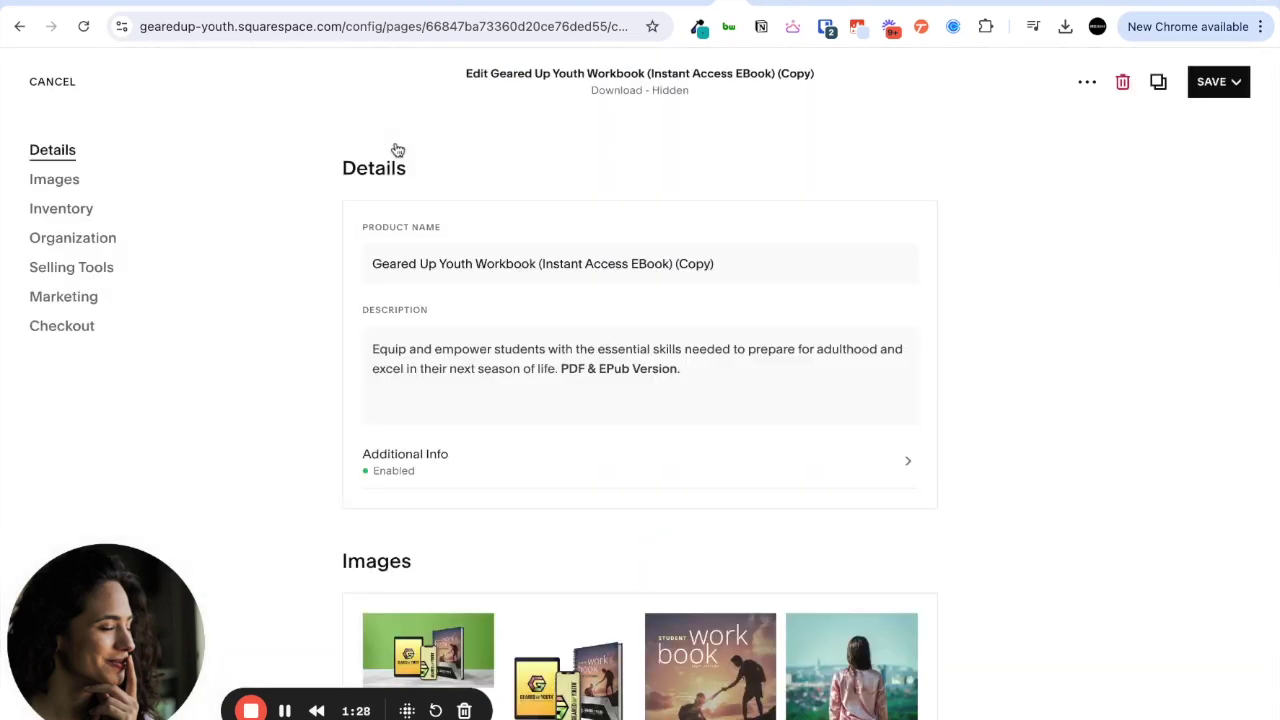
pyautogui.click(568, 352)
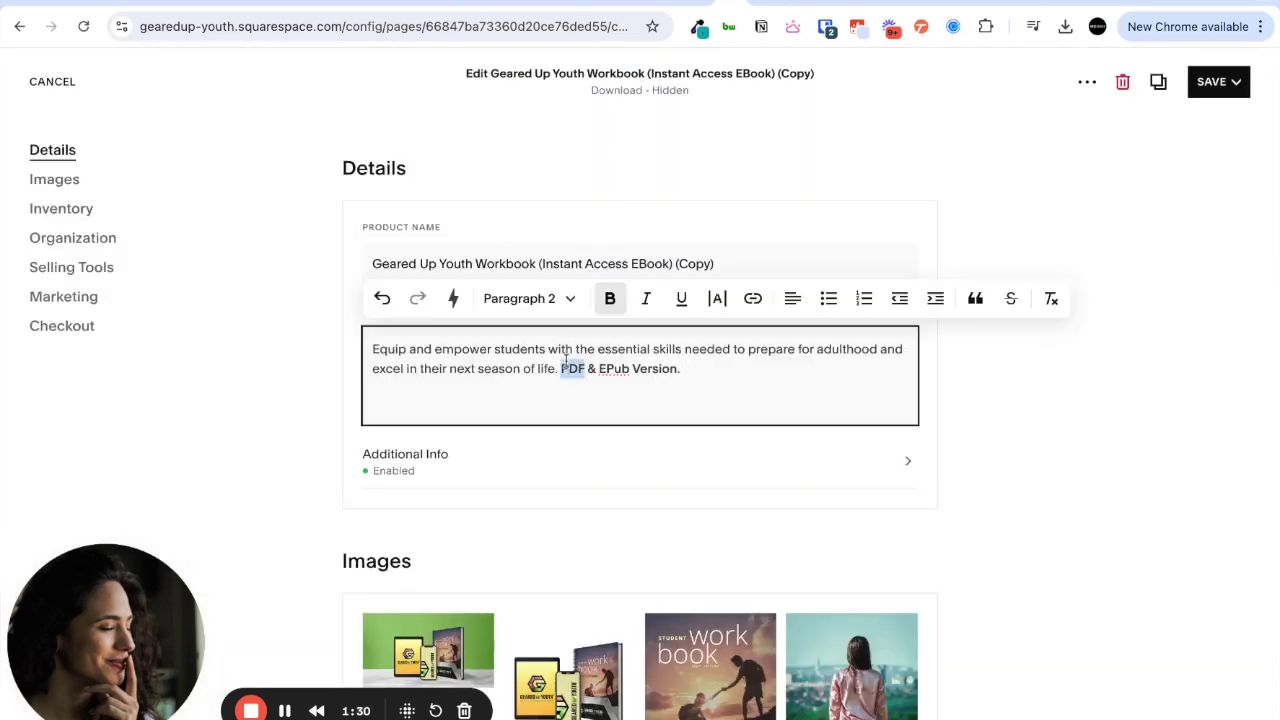
pyautogui.tripleClick(565, 366)
pyautogui.click(565, 366)
pyautogui.click(375, 346)
pyautogui.hotkey('ctrl', 'v')
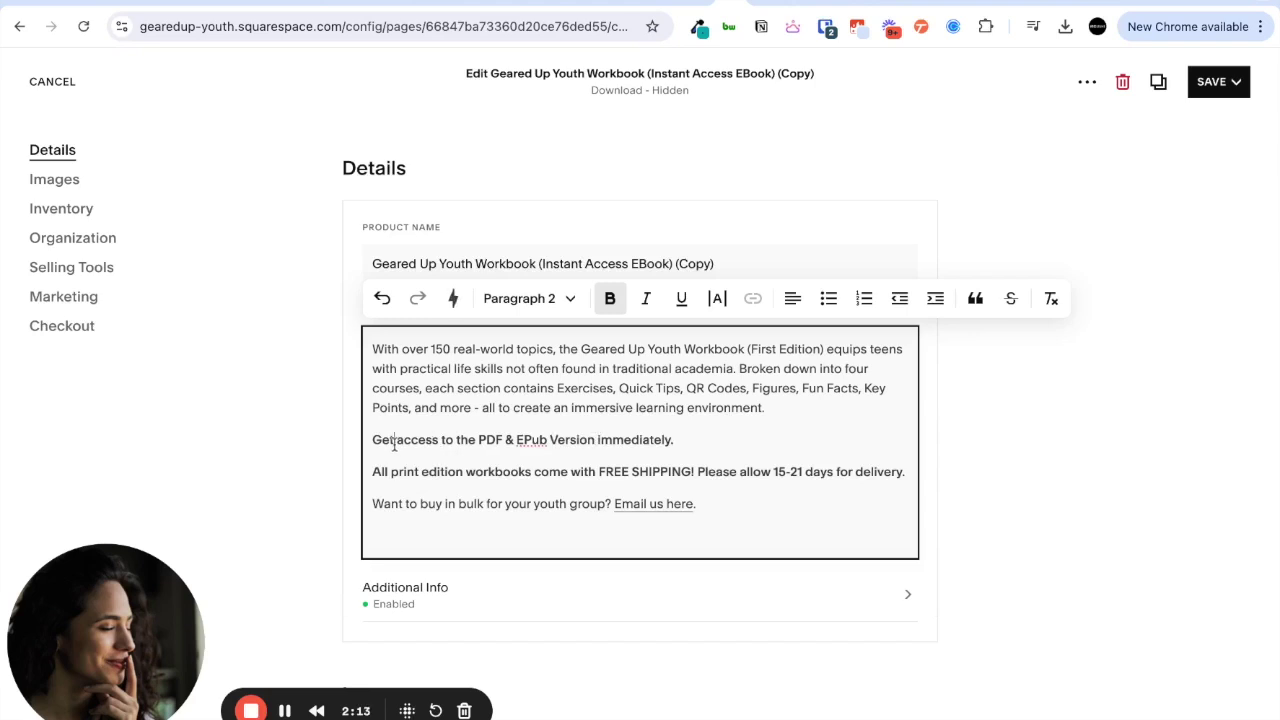
# - Reword the bold download line to "Get instant access to the PDF & EPub Version (delivered to your inbox)." and remove the trailing blank line
pyautogui.write('instant access to the PDF & EPub Version immediately.')
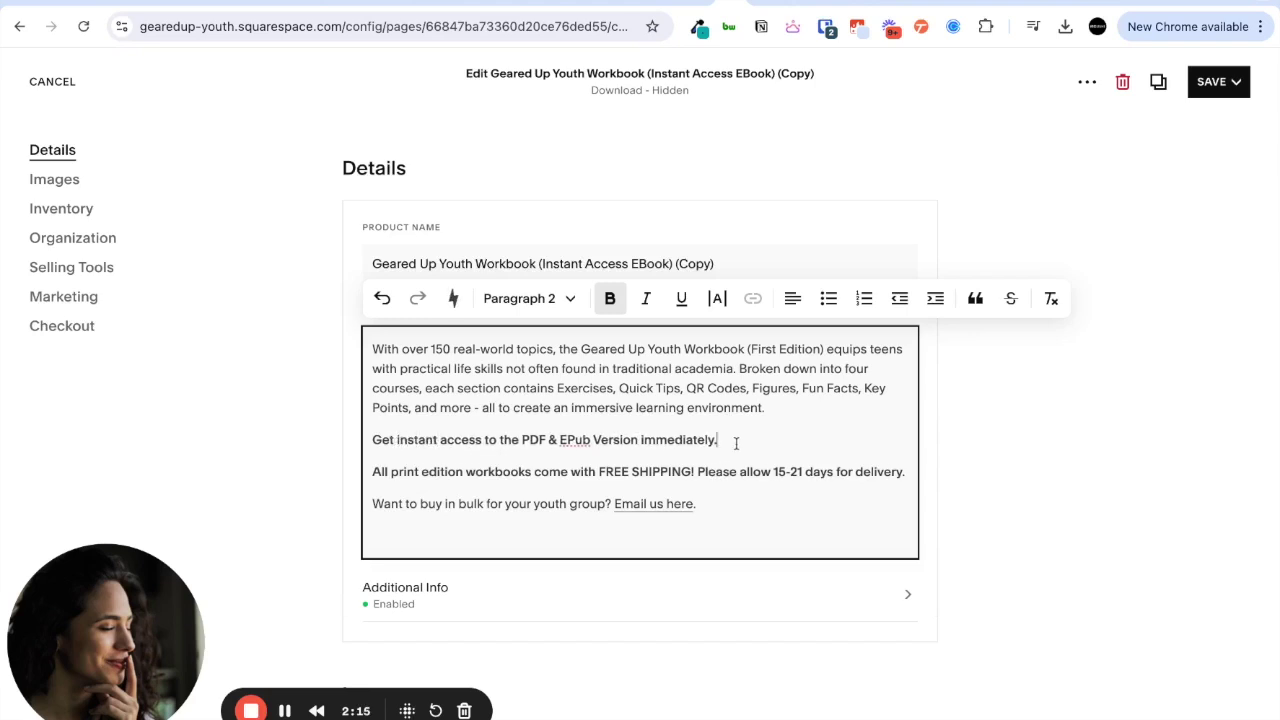
pyautogui.hotkey('ctrl', 'shift', 'Left')
pyautogui.write('(delivered to your inbox')
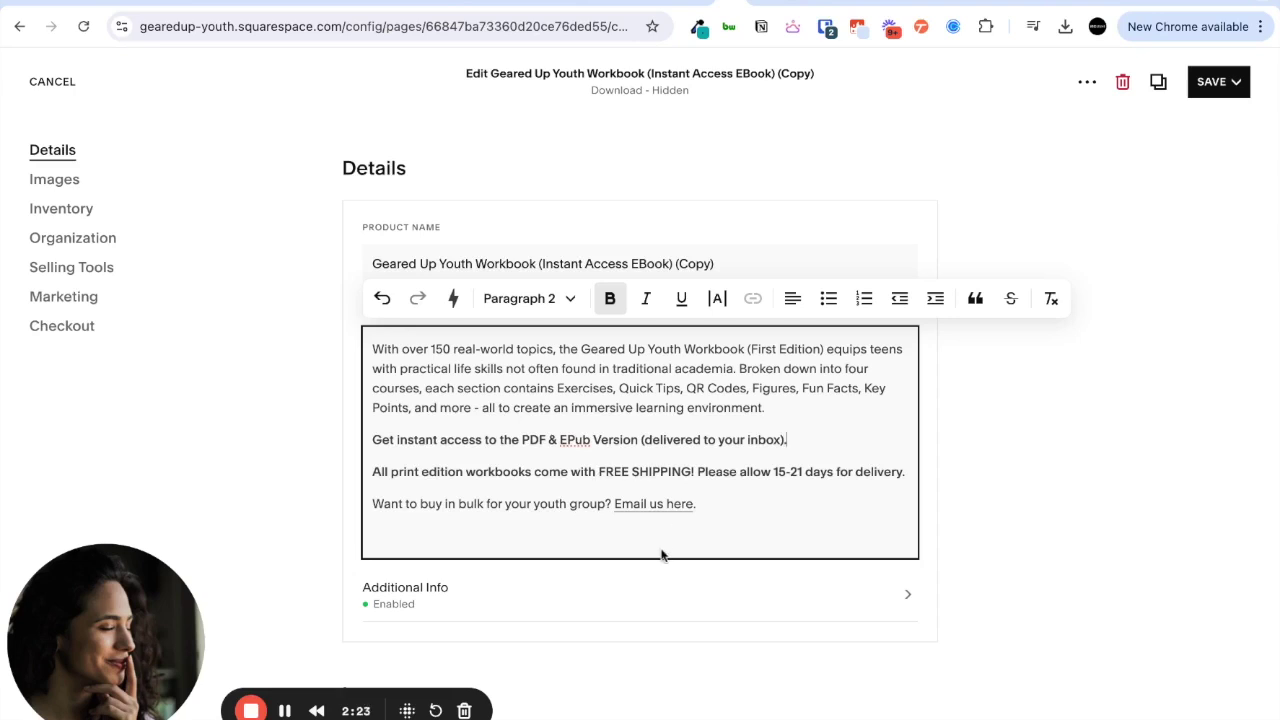
pyautogui.click(663, 534)
pyautogui.press('BackSpace')
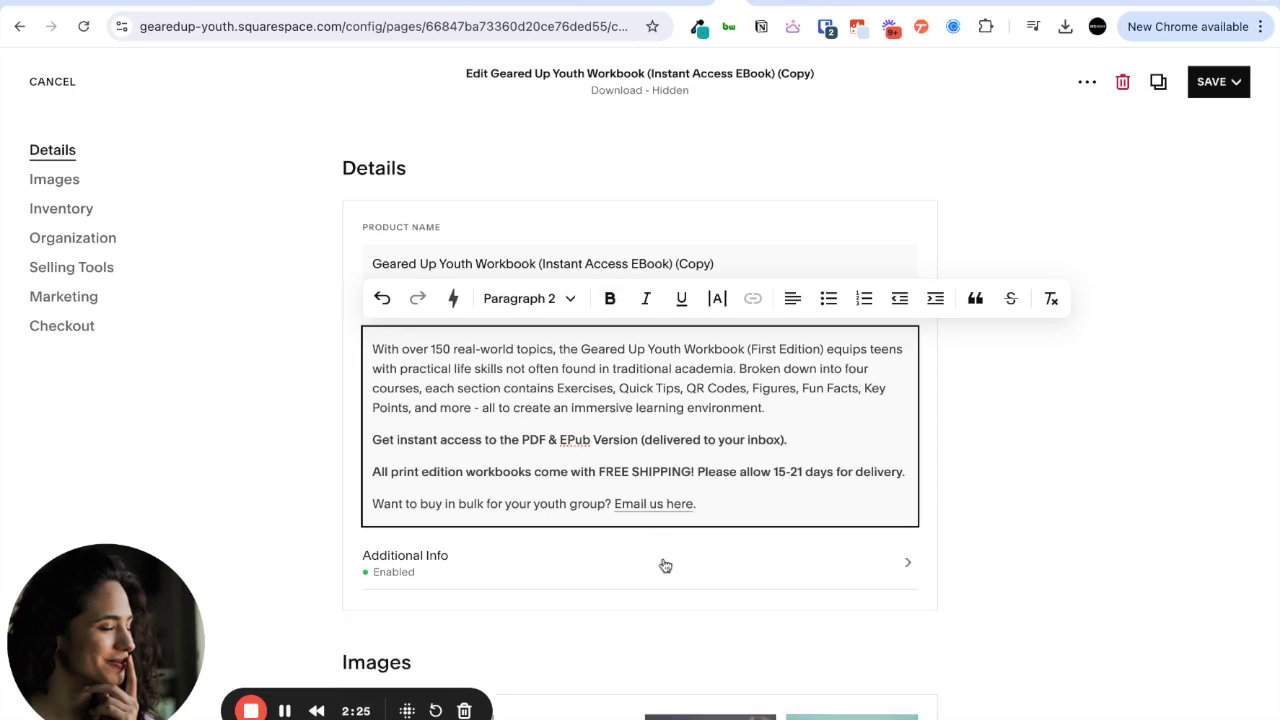
# - Rename the duplicated product as "Geared Up Youth Workbook (Digital and Print Edition)" and save it
pyautogui.click(1035, 483)
pyautogui.click(757, 263)
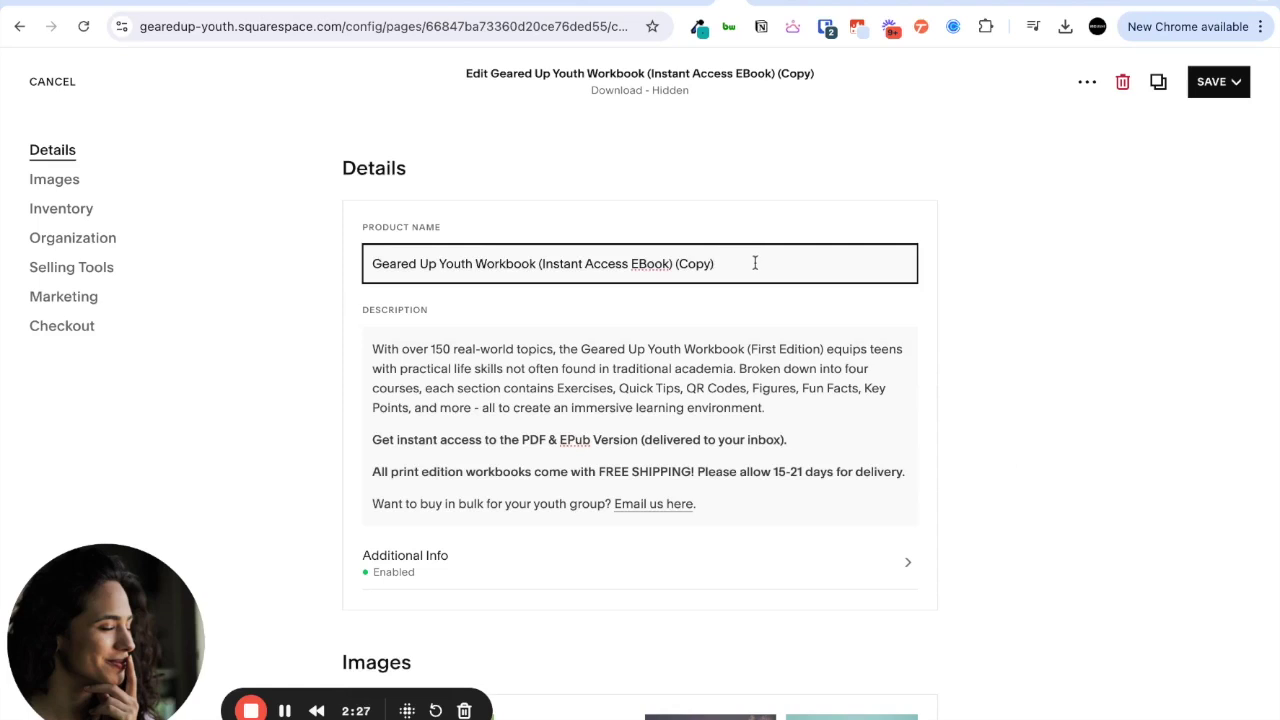
pyautogui.hotkey('ctrl', 'shift', 'Left')
pyautogui.hotkey('ctrl', 'shift', 'Left')
pyautogui.hotkey('ctrl', 'shift', 'Left')
pyautogui.hotkey('ctrl', 'shift', 'Left')
pyautogui.press('BackSpace')
pyautogui.write('Dig')
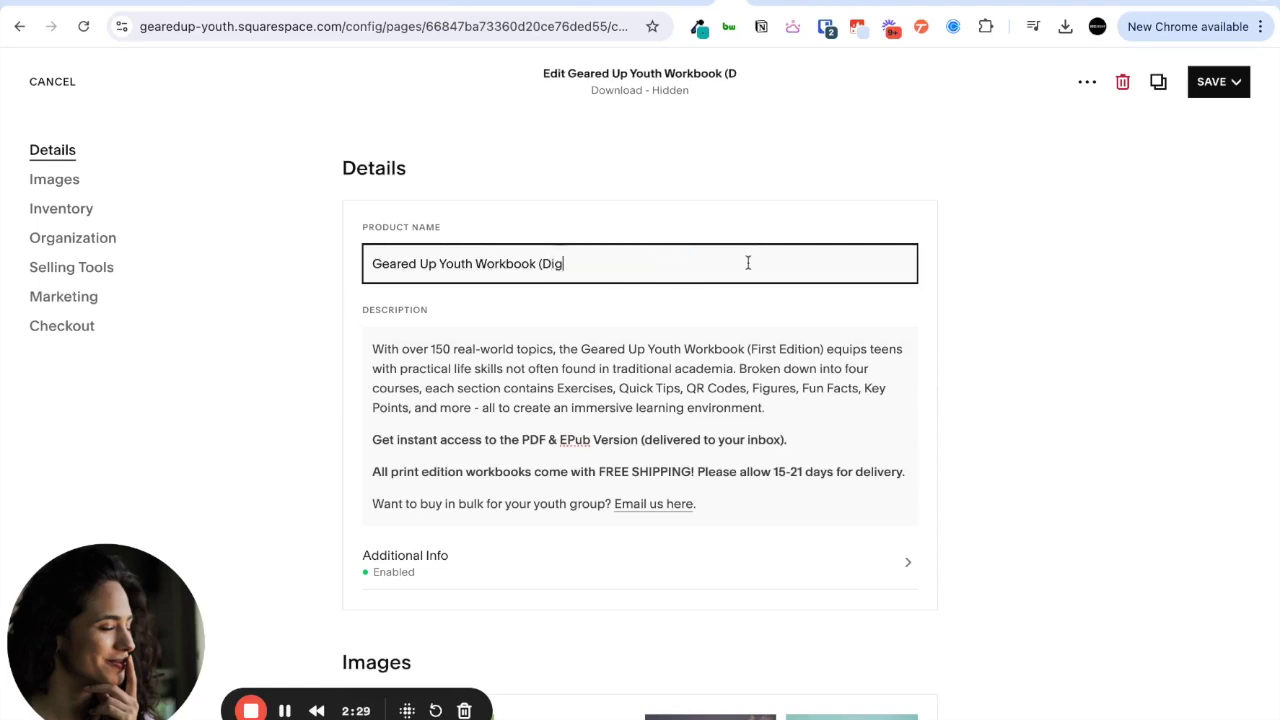
pyautogui.write('ital and Print Edition)')
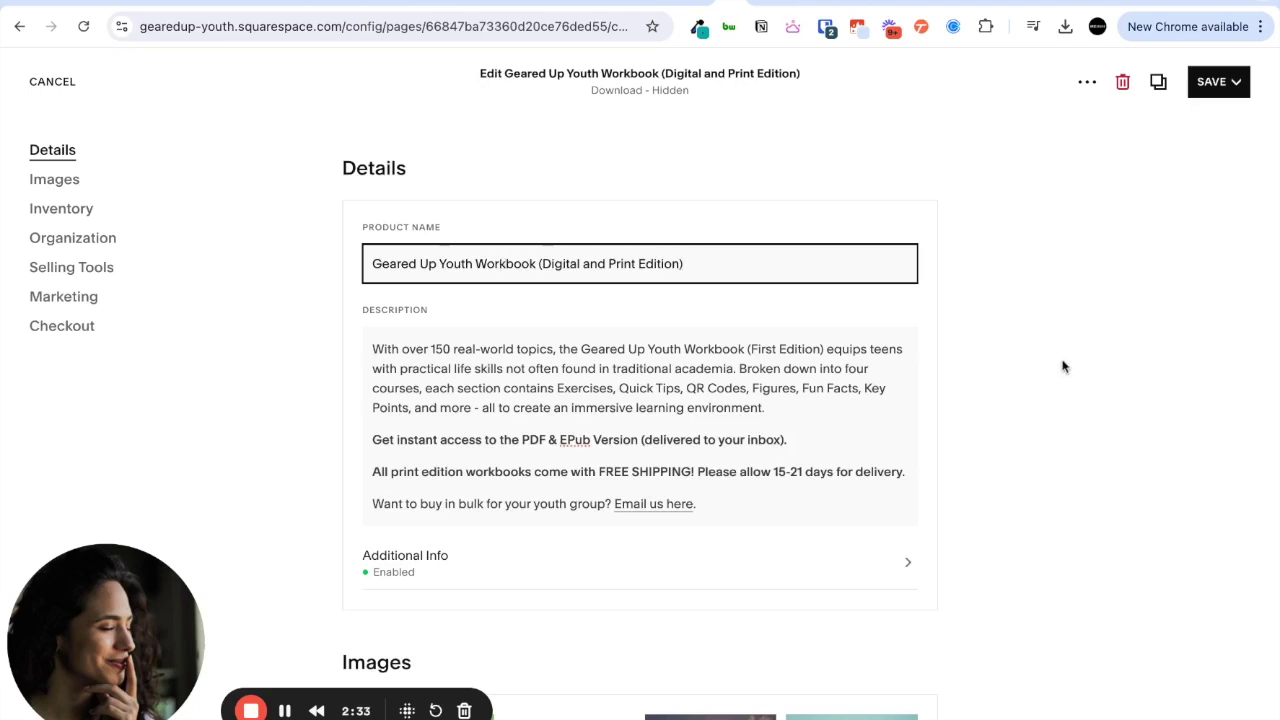
pyautogui.click(1125, 391)
pyautogui.click(1222, 82)
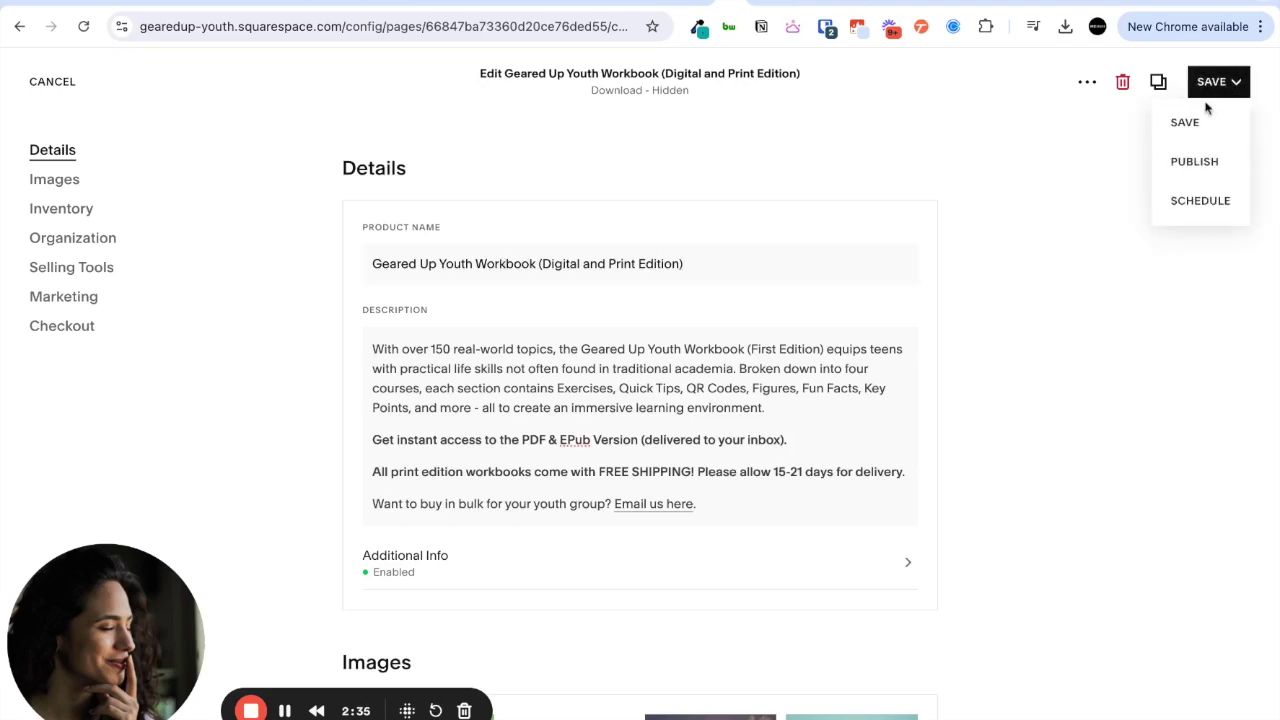
pyautogui.click(1186, 123)
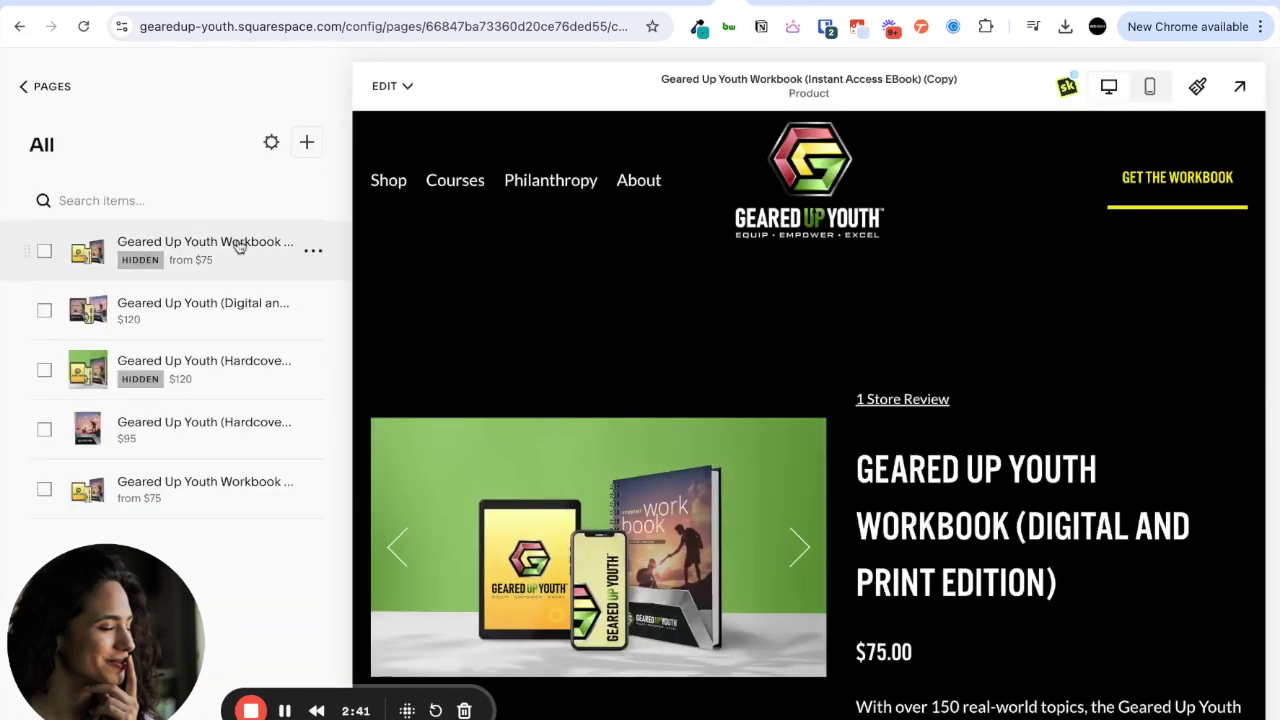
# - Open the Geared Up Youth (Digital and Print Bundle) product for editing, set its visibility to Hidden and save it
pyautogui.click(316, 318)
pyautogui.click(334, 349)
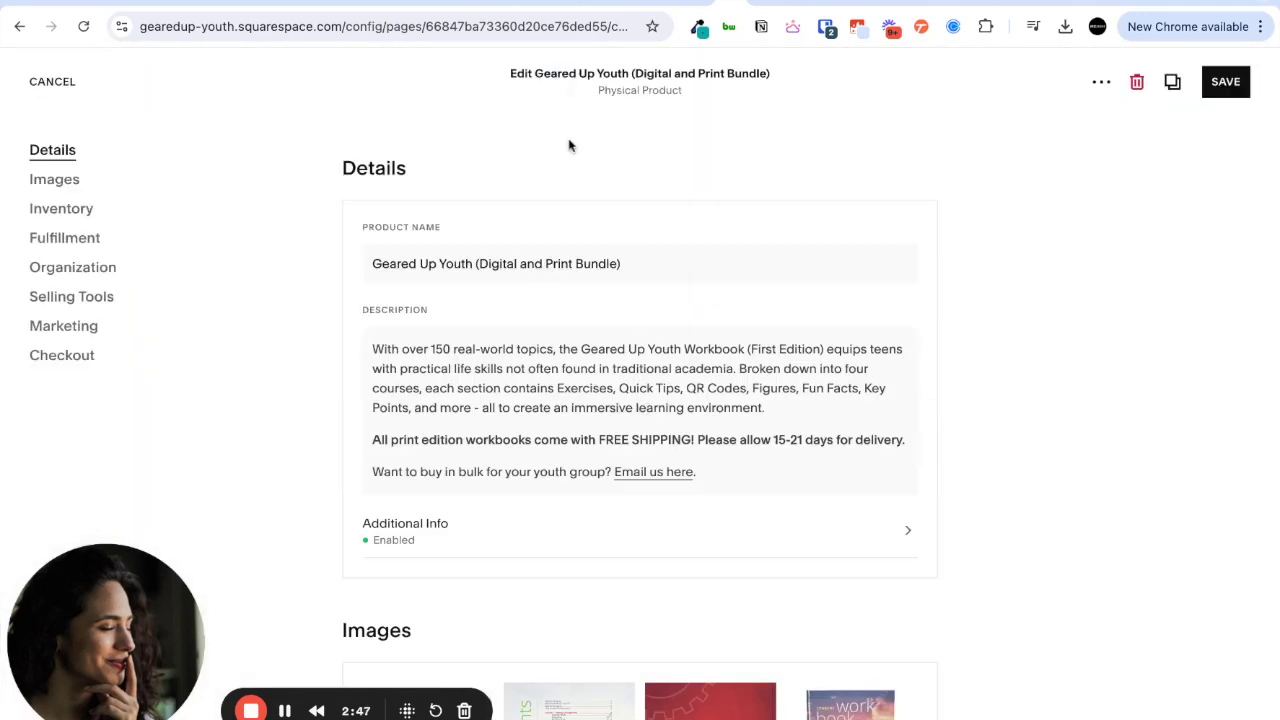
pyautogui.scroll(-2, 651, 477)
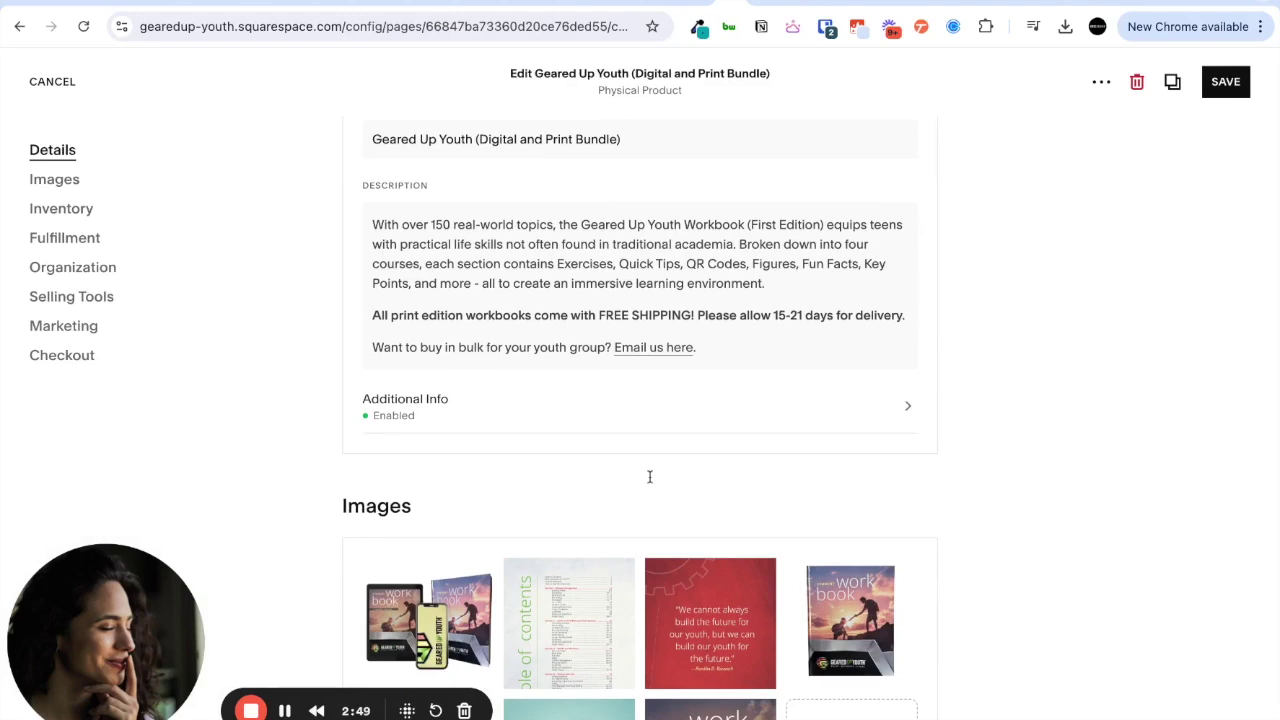
pyautogui.scroll(2, 660, 460)
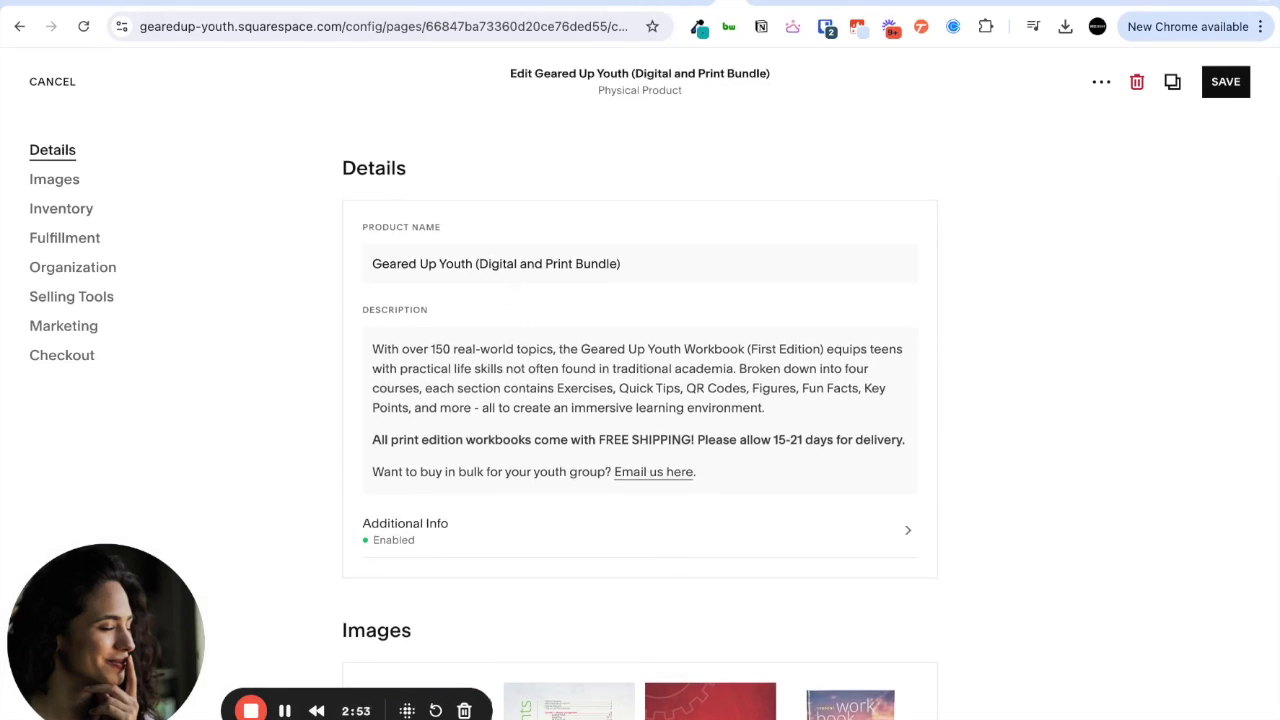
pyautogui.scroll(-7, 965, 483)
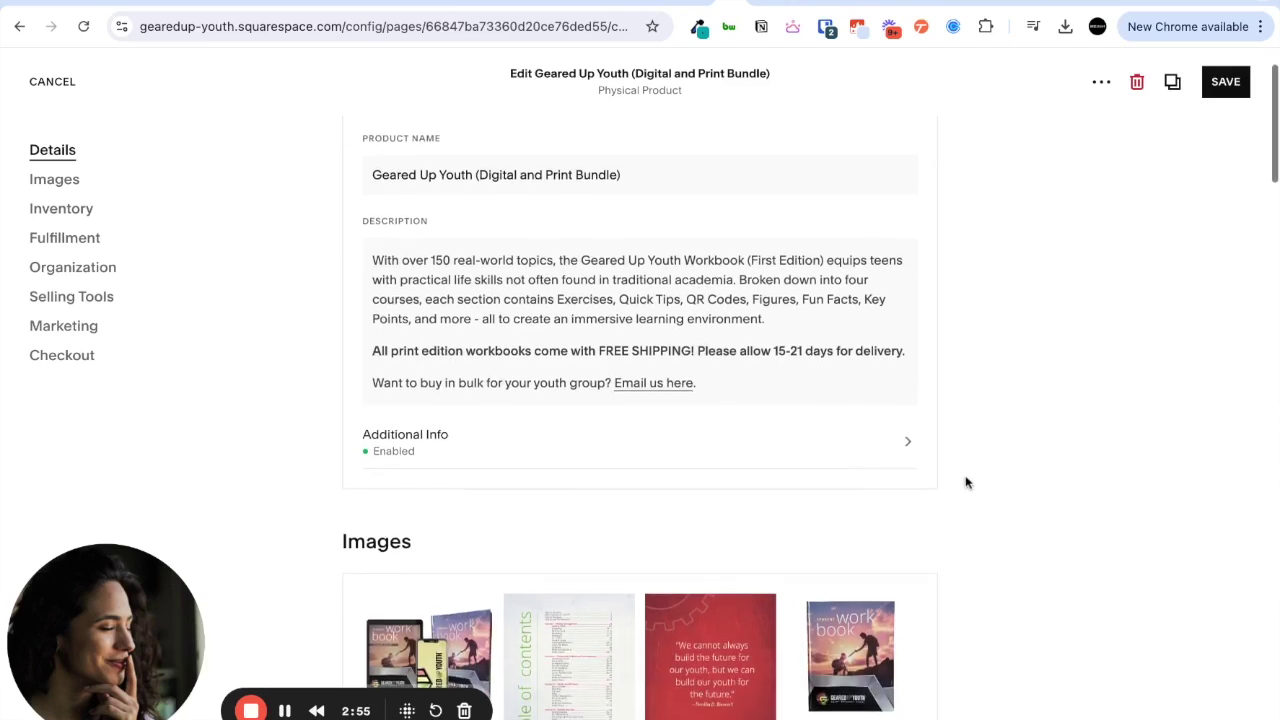
pyautogui.scroll(-2, 980, 427)
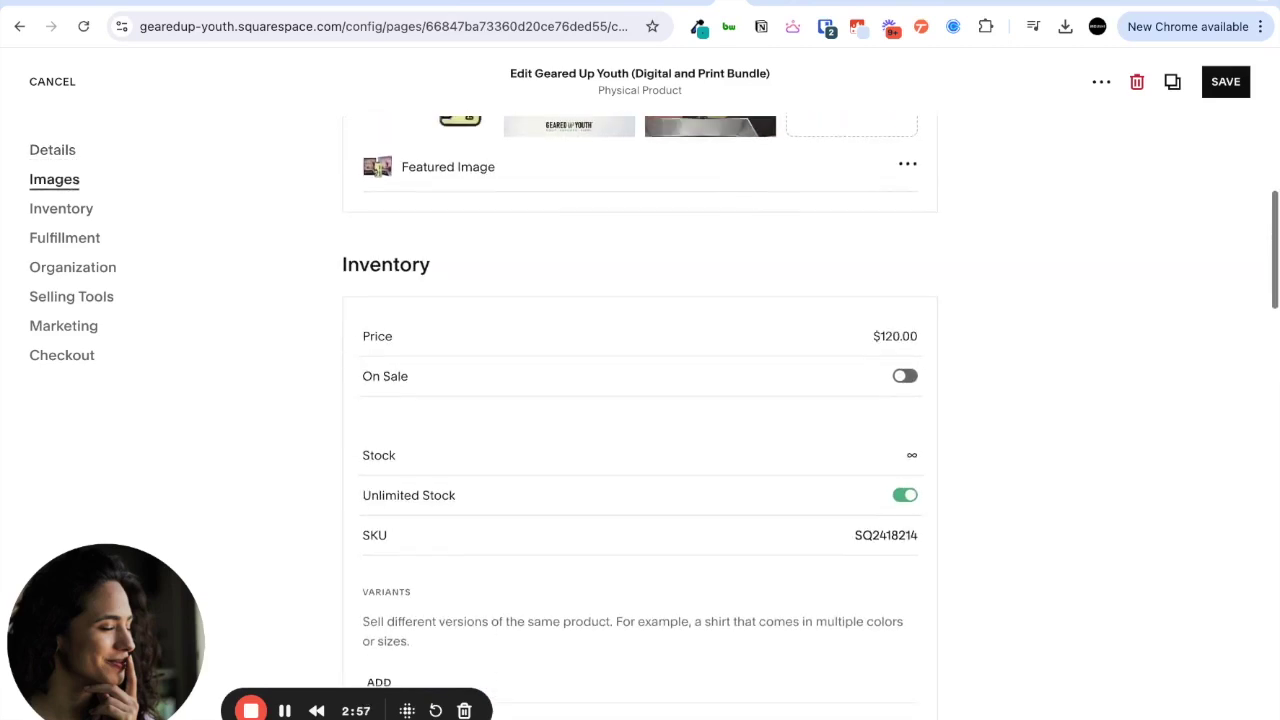
pyautogui.scroll(4, 980, 427)
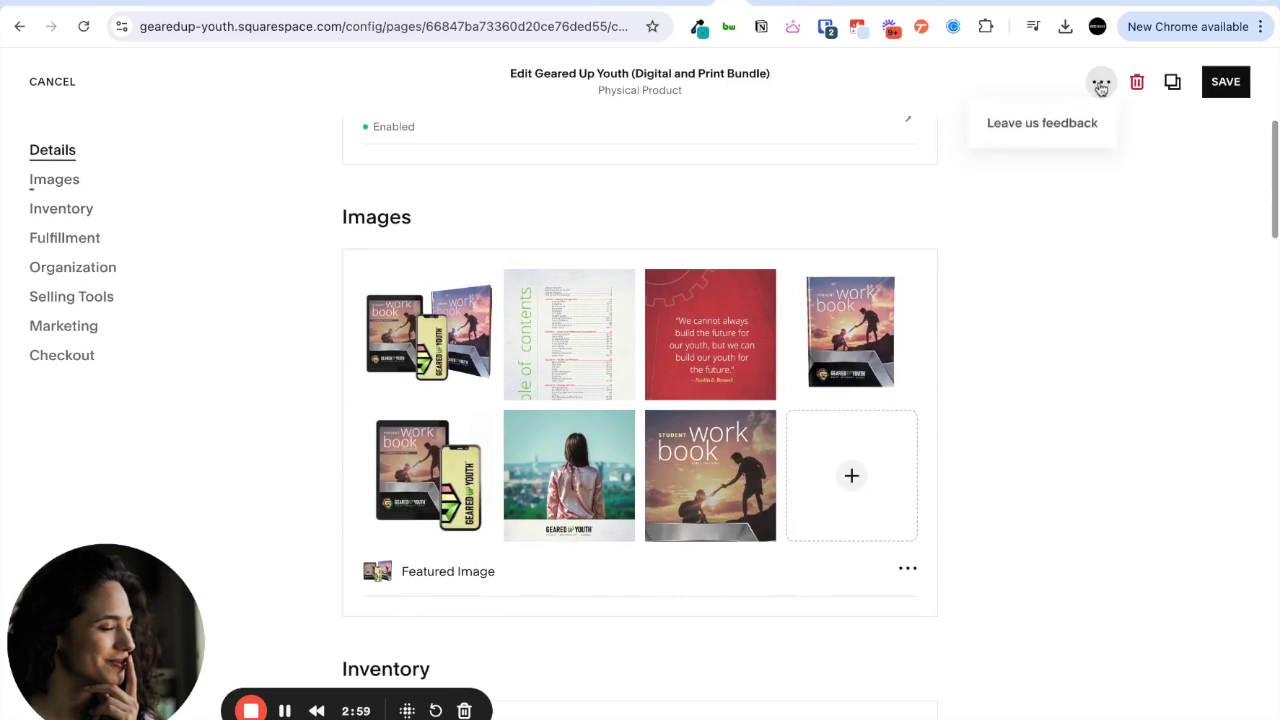
pyautogui.scroll(4, 914, 526)
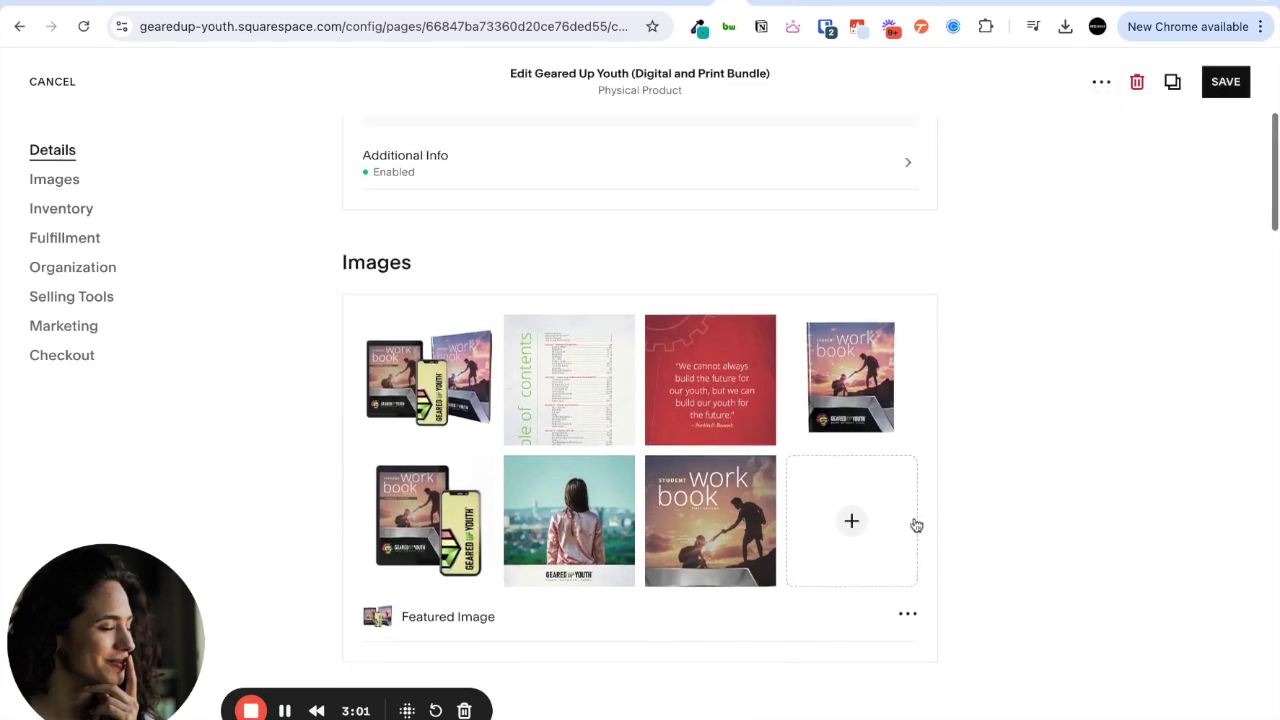
pyautogui.scroll(-15, 914, 526)
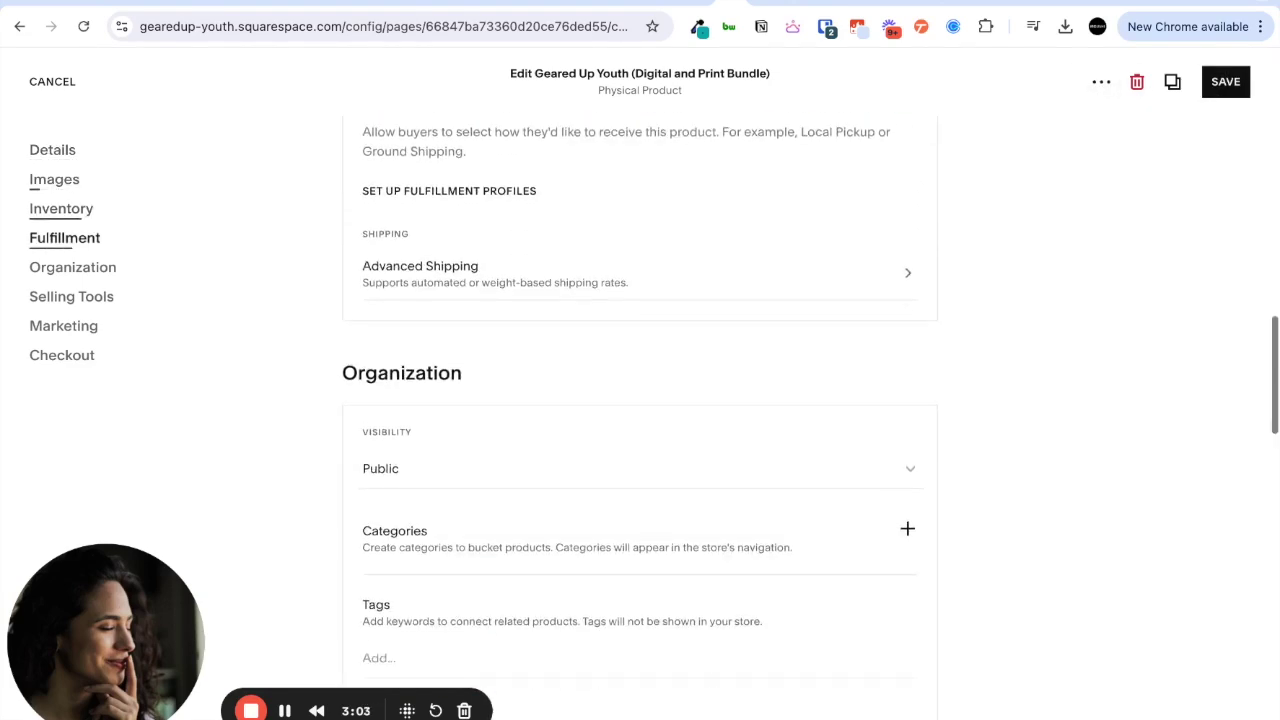
pyautogui.click(817, 141)
pyautogui.click(449, 192)
pyautogui.click(1228, 88)
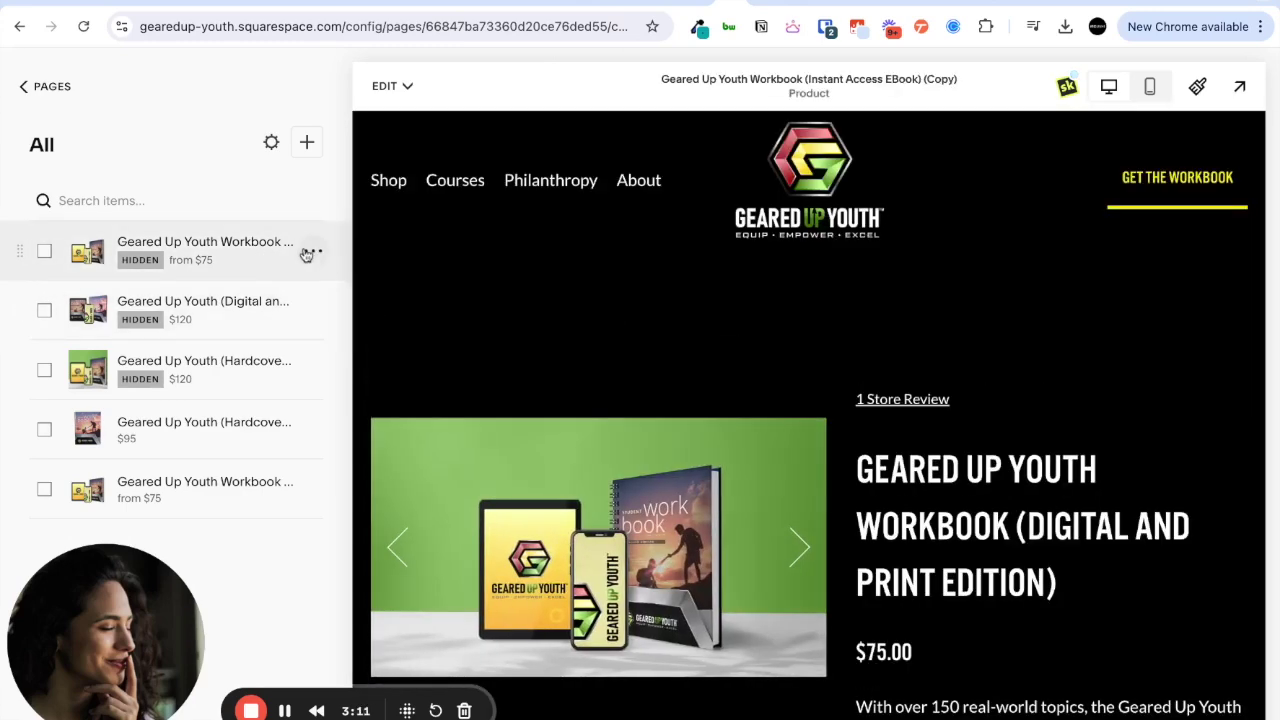
# - Open the hidden Geared Up Youth Workbook (Digital and Print Edition) download for editing and set its price to $120.00
pyautogui.click(307, 254)
pyautogui.click(300, 289)
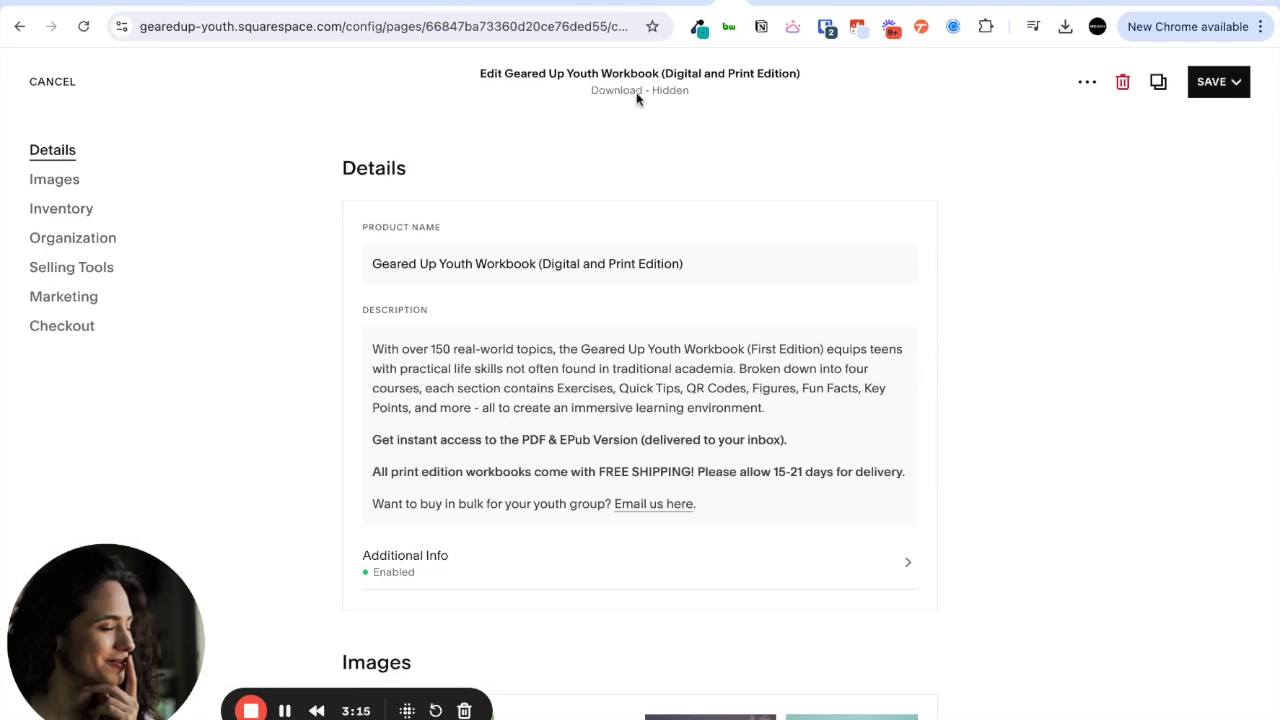
pyautogui.scroll(-1, 500, 435)
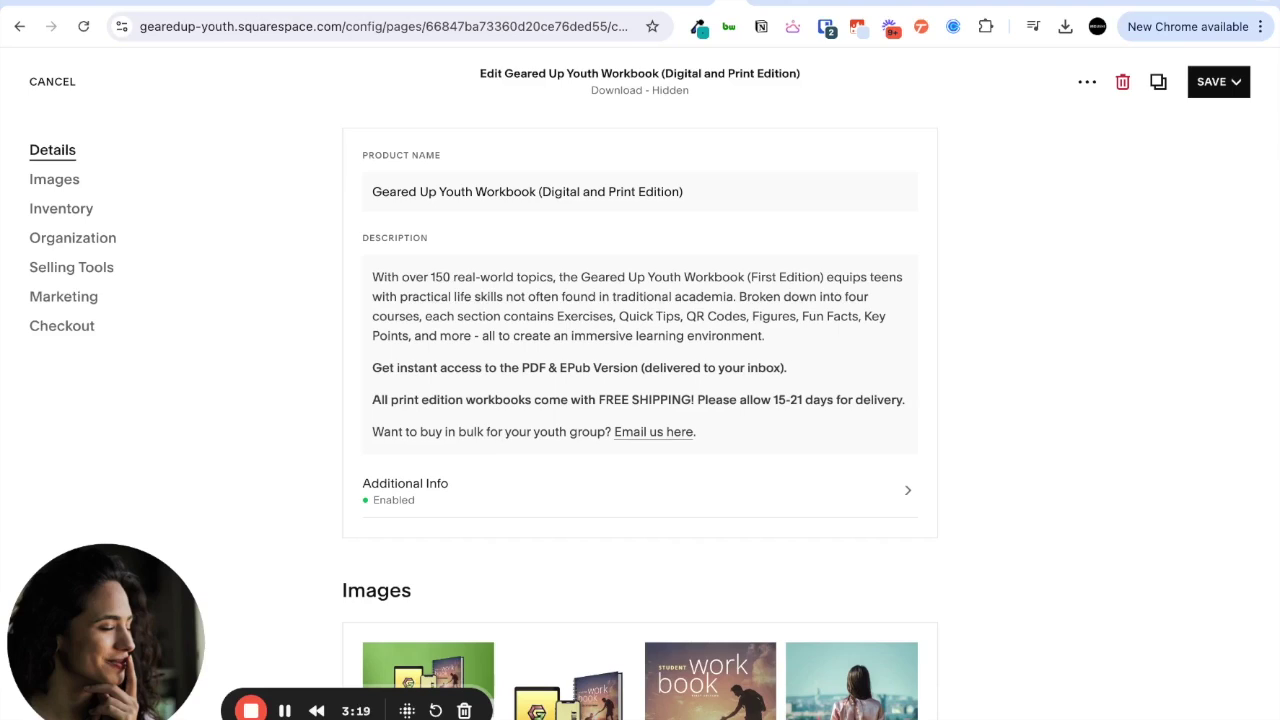
pyautogui.scroll(-10, 640, 400)
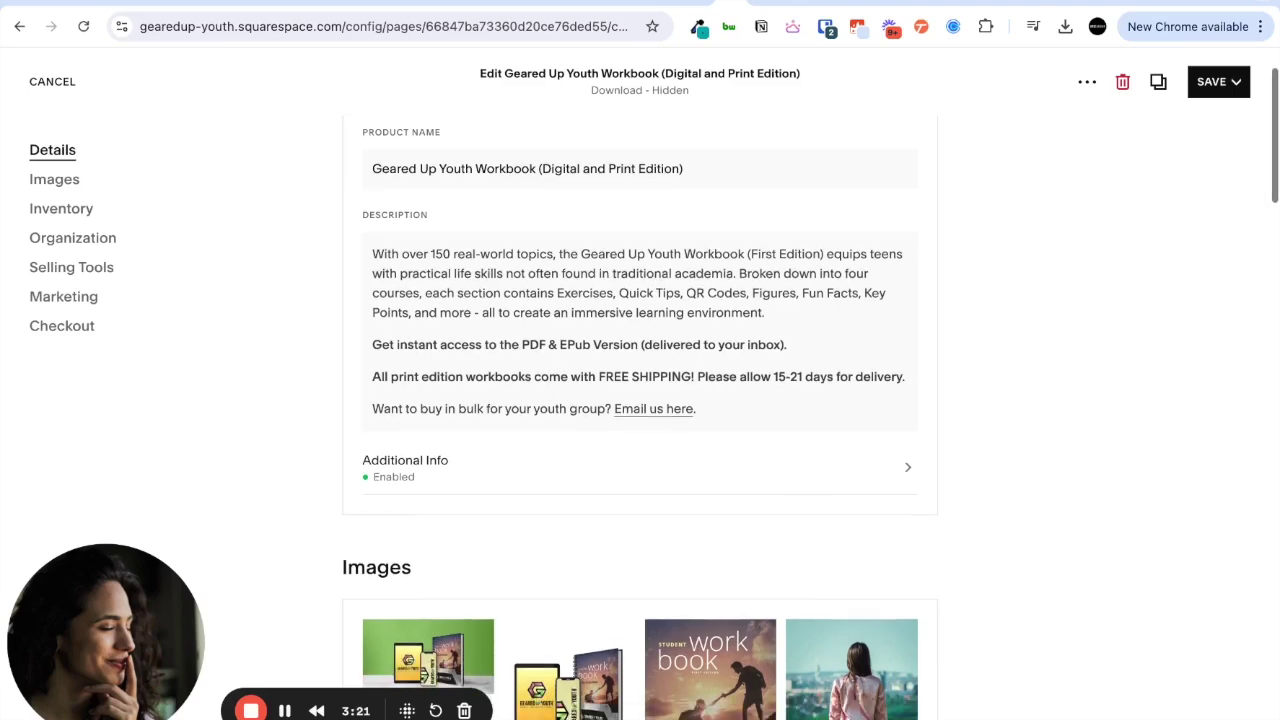
pyautogui.click(903, 494)
pyautogui.write('12')
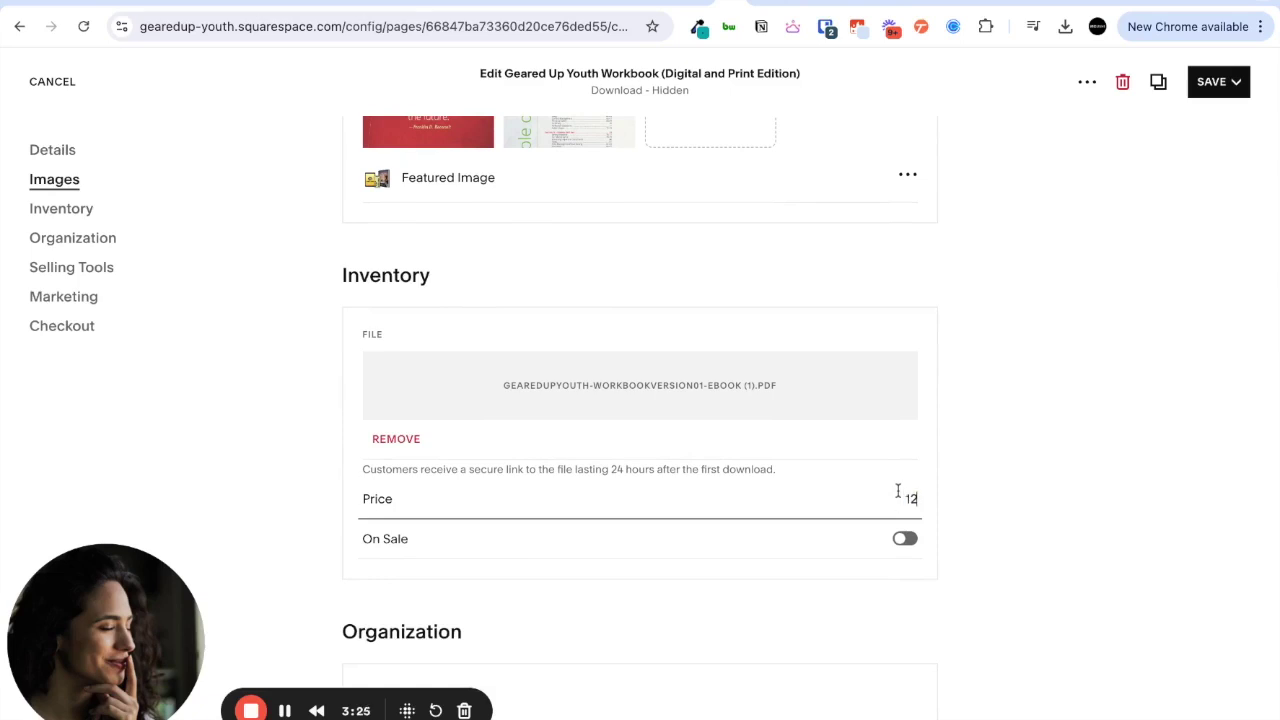
pyautogui.write('0')
pyautogui.click(1043, 452)
# - Create a new custom checkout form for the product and name it "Shipping Address"
pyautogui.scroll(-1, 1074, 443)
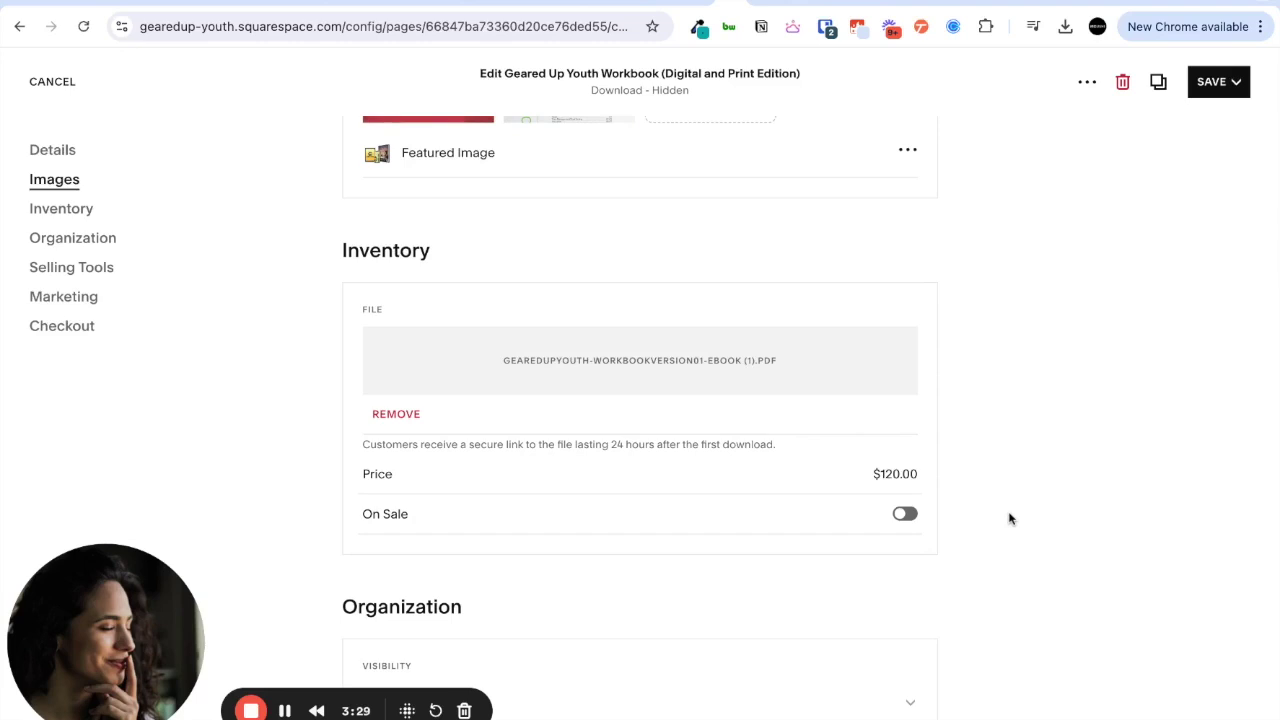
pyautogui.scroll(-5, 1010, 518)
pyautogui.scroll(-11, 1010, 510)
pyautogui.scroll(-7, 640, 417)
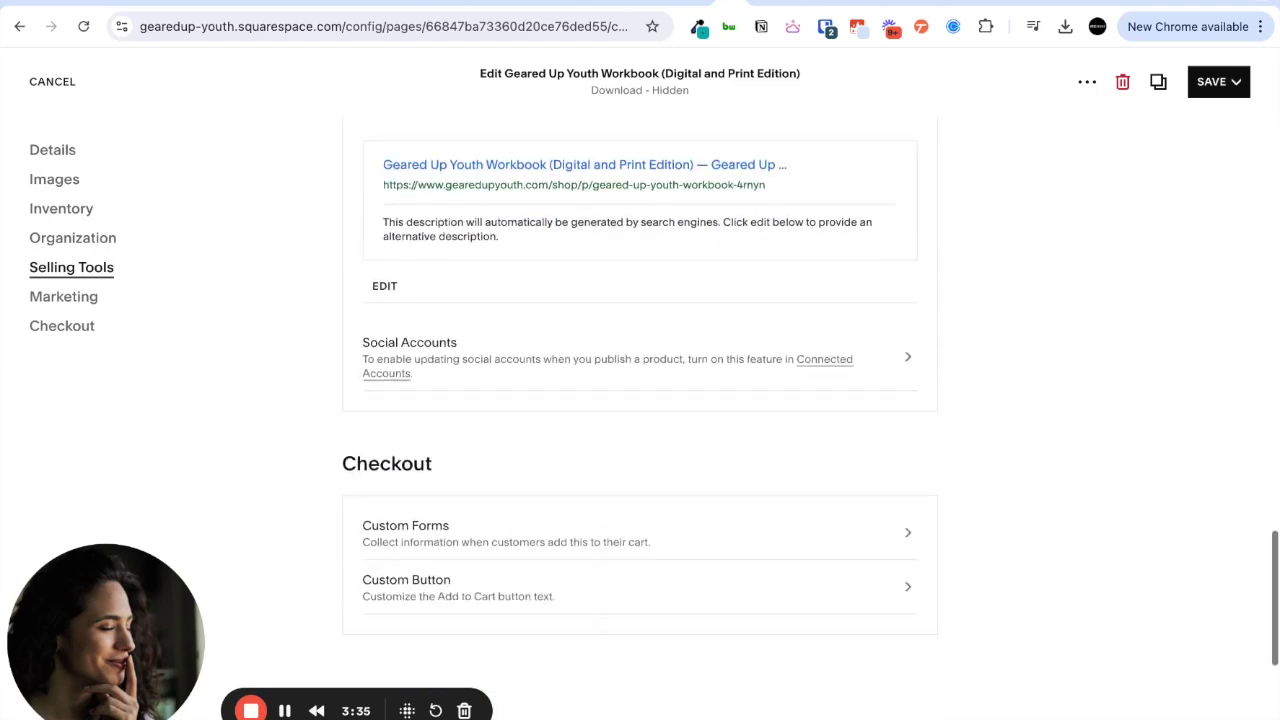
pyautogui.scroll(-3, 640, 400)
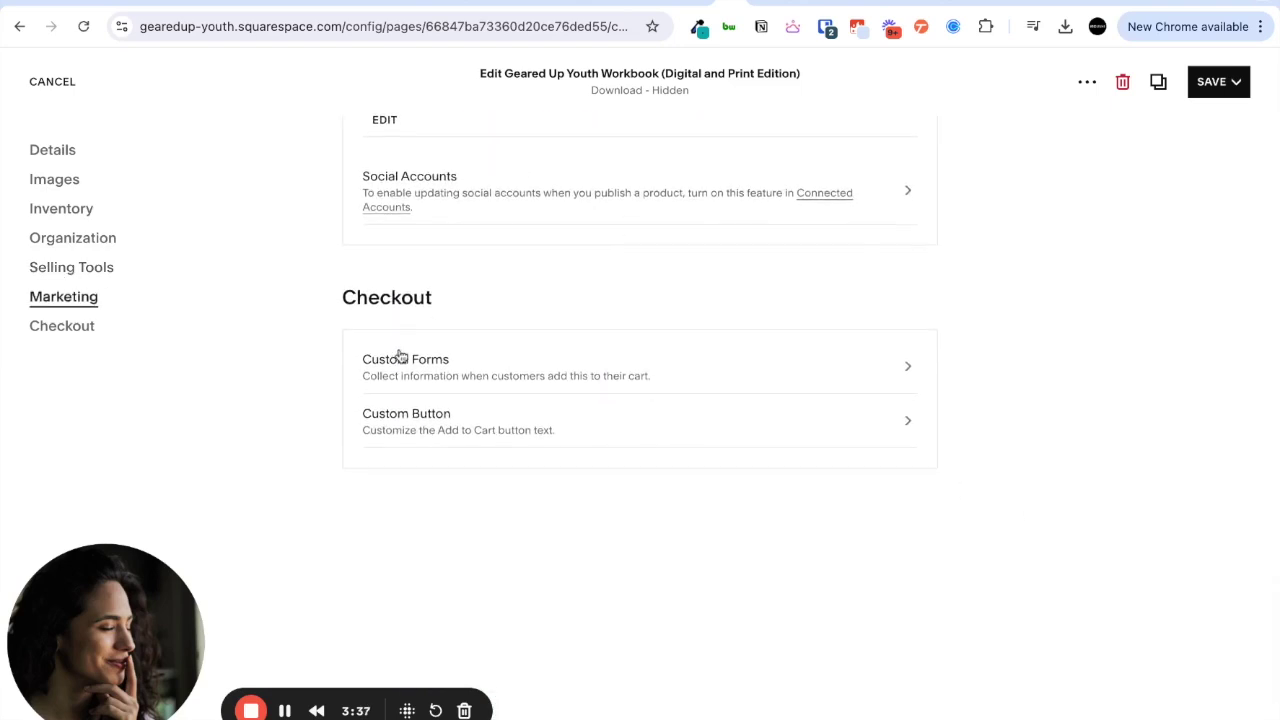
pyautogui.click(501, 364)
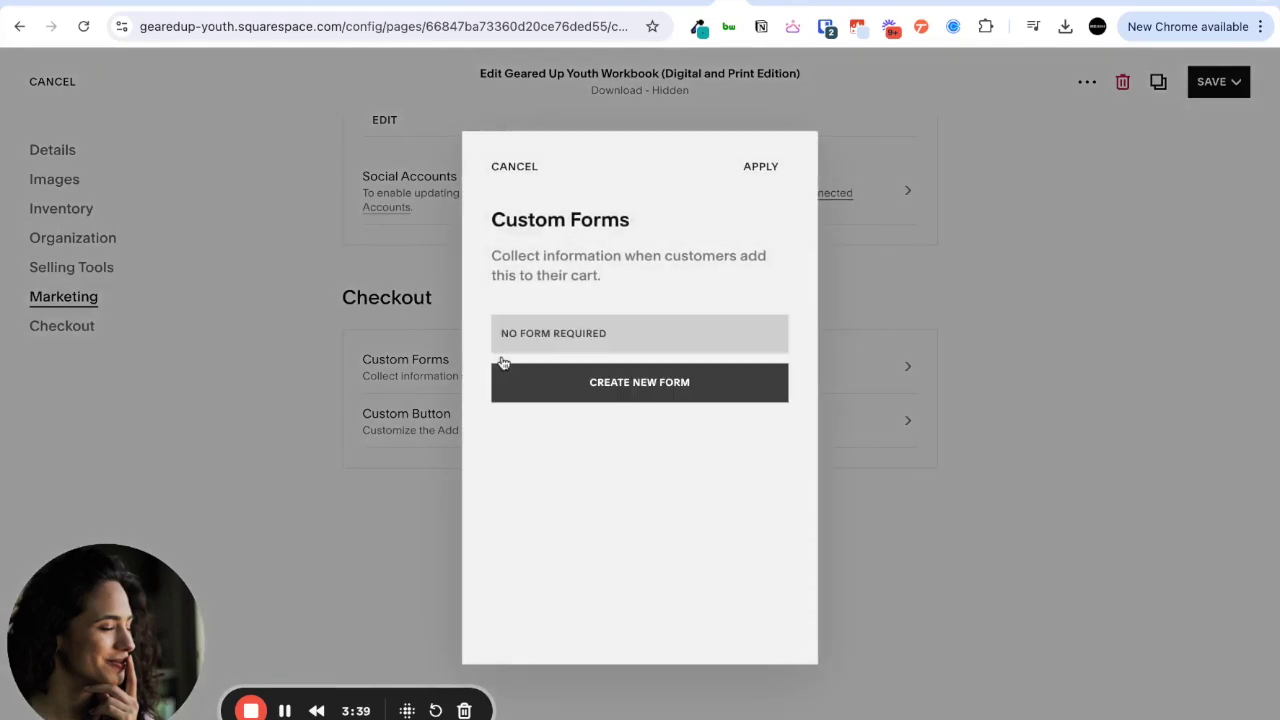
pyautogui.click(543, 389)
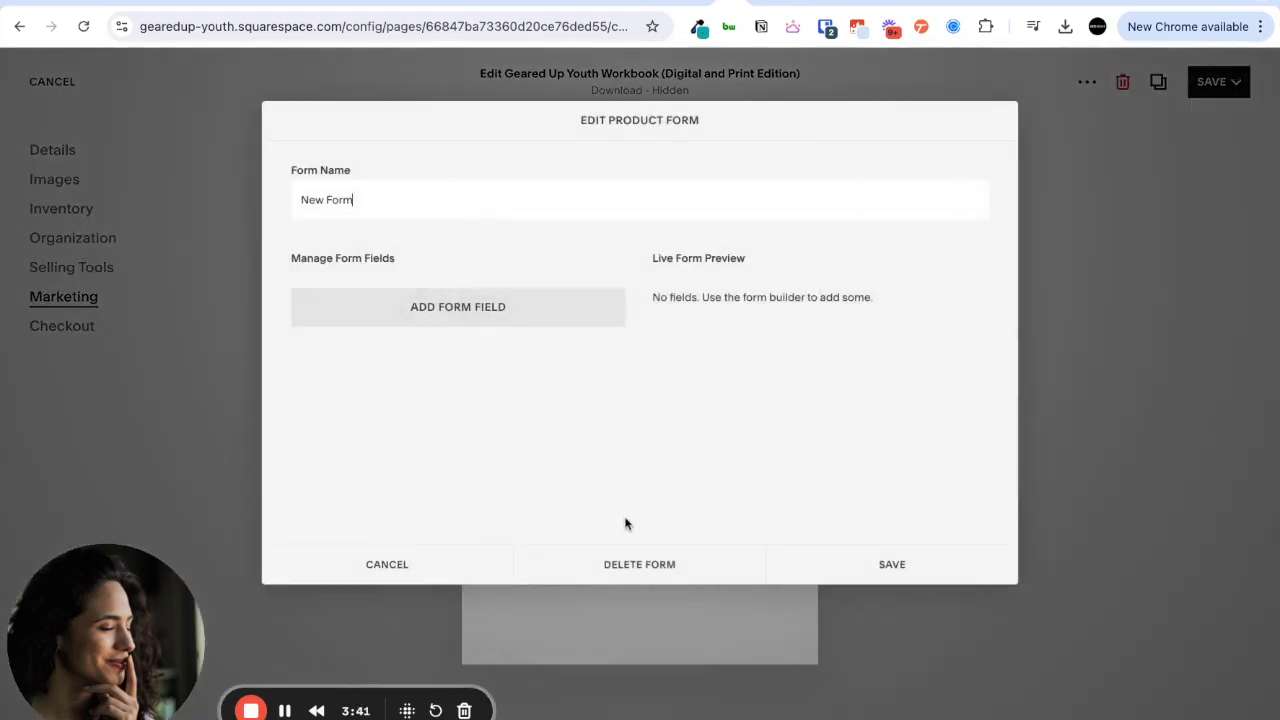
pyautogui.tripleClick(410, 210)
pyautogui.write('Shipping Address')
# - Add Name, Address and Phone fields to the Shipping Address form
pyautogui.click(440, 300)
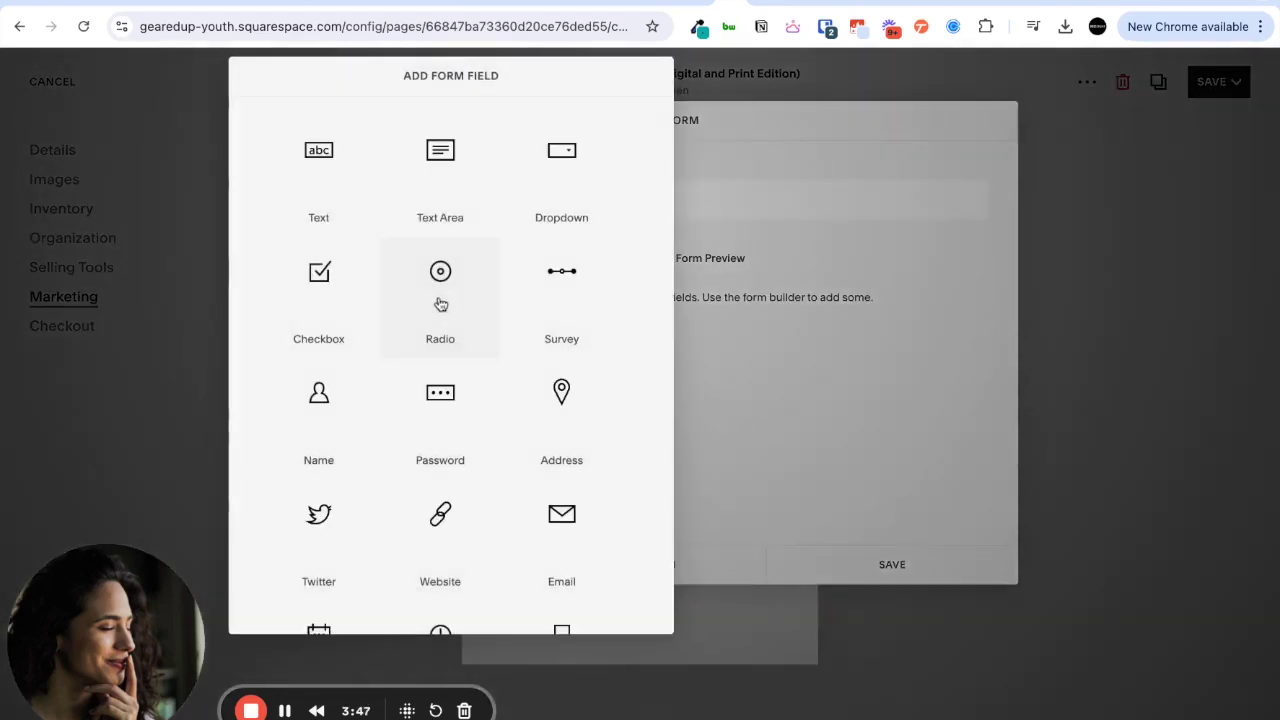
pyautogui.click(308, 396)
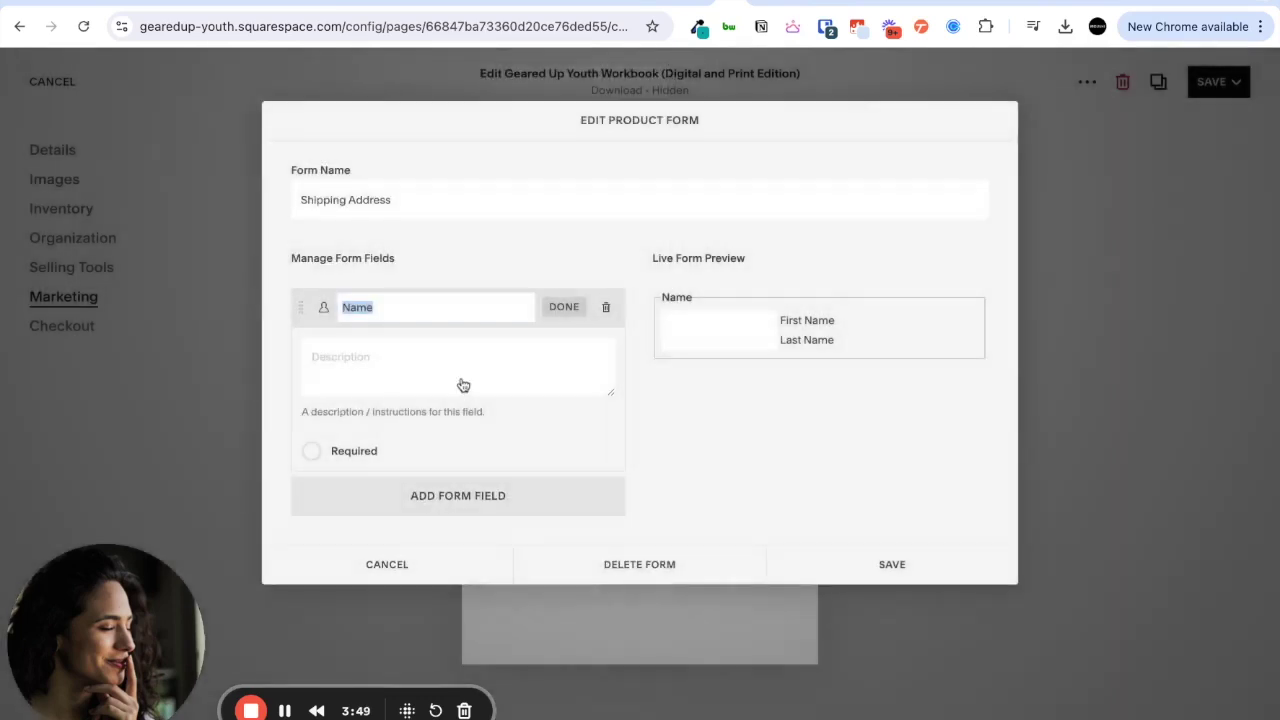
pyautogui.click(413, 510)
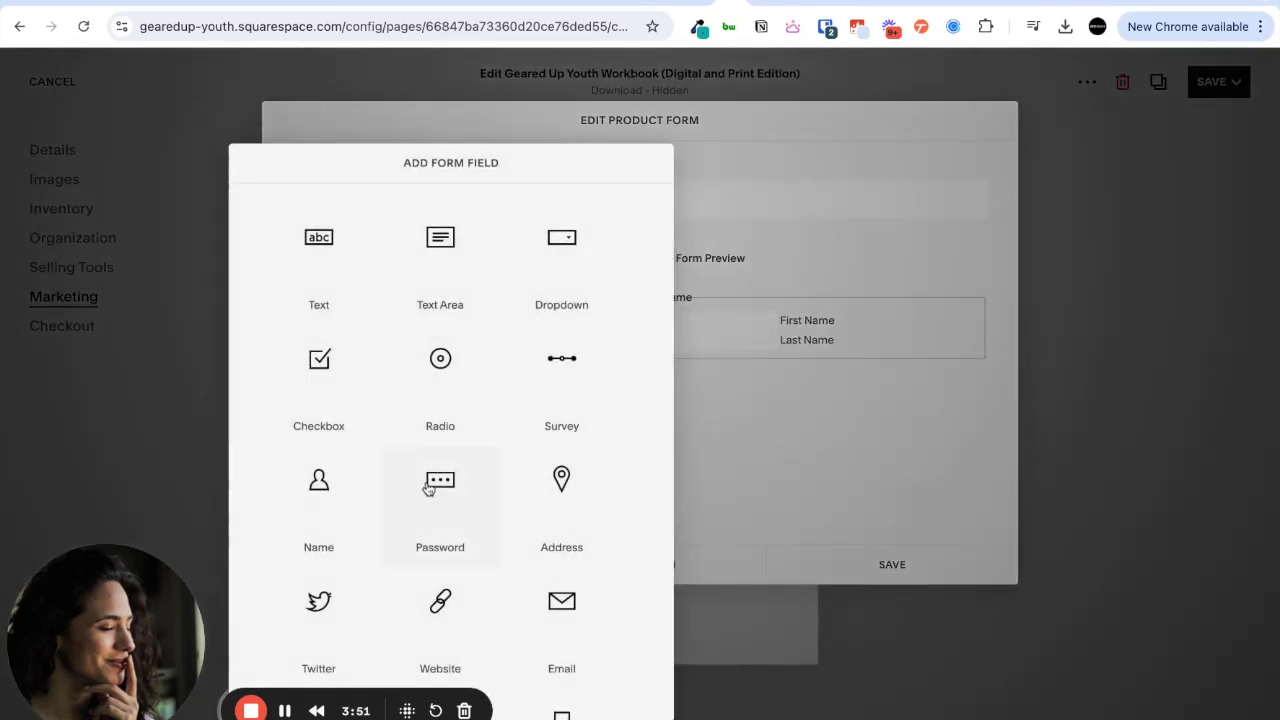
pyautogui.scroll(-1, 398, 496)
pyautogui.scroll(-2, 398, 495)
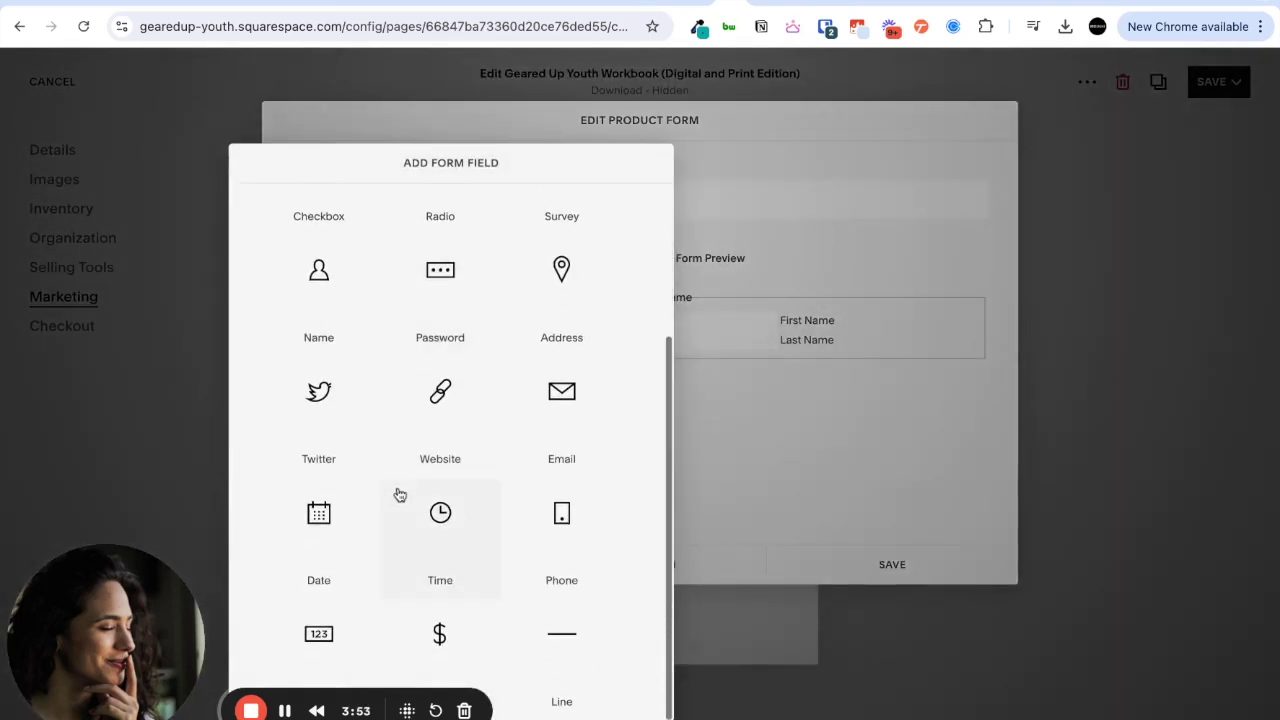
pyautogui.click(566, 272)
pyautogui.scroll(-1, 416, 516)
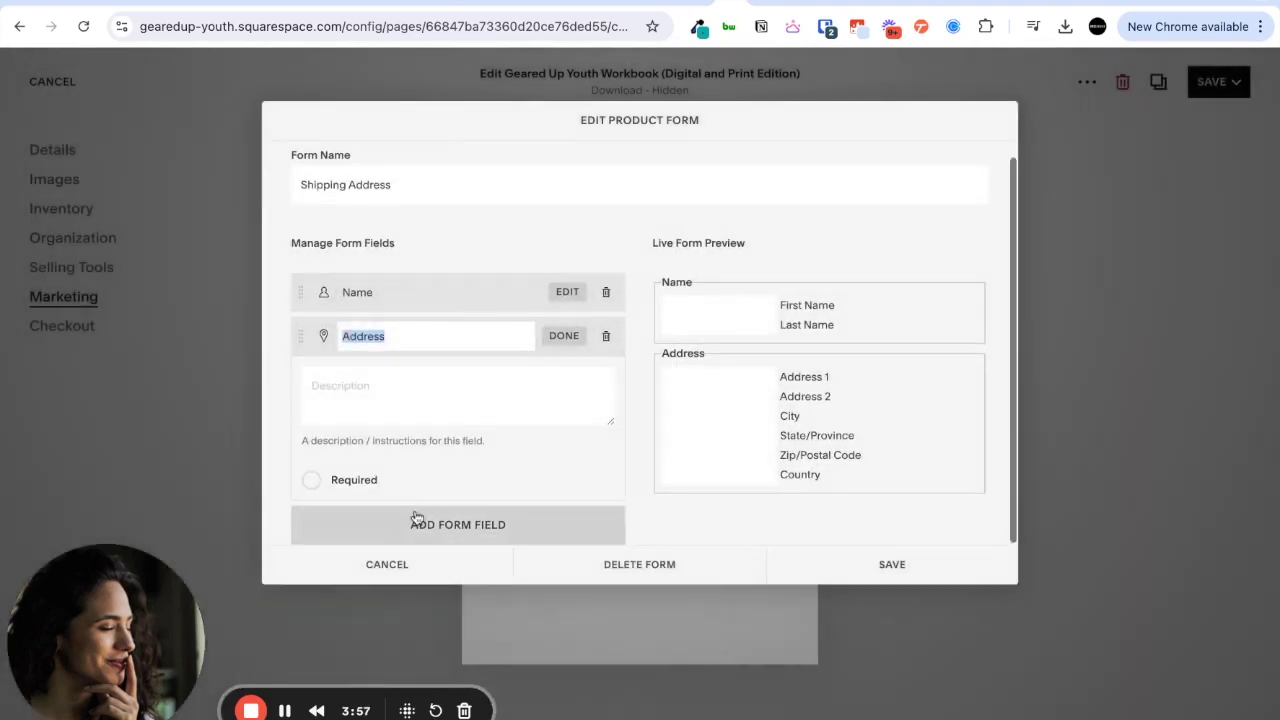
pyautogui.click(423, 528)
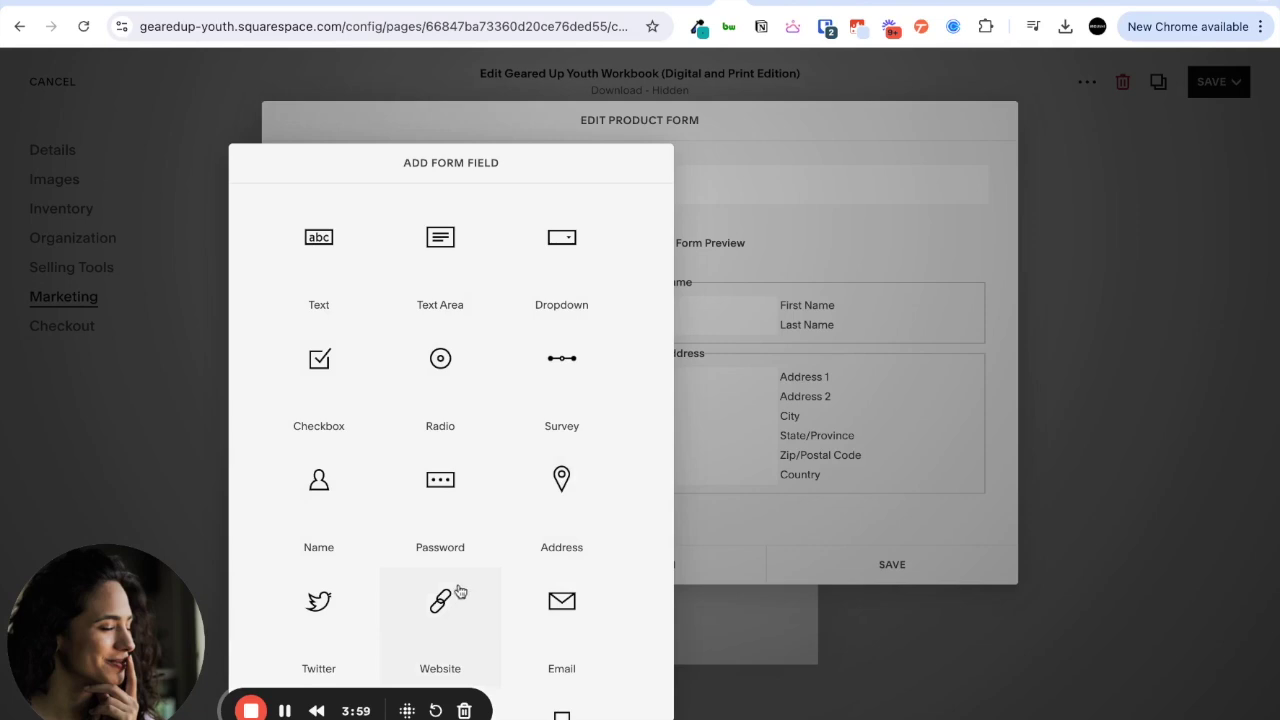
pyautogui.scroll(-2, 440, 575)
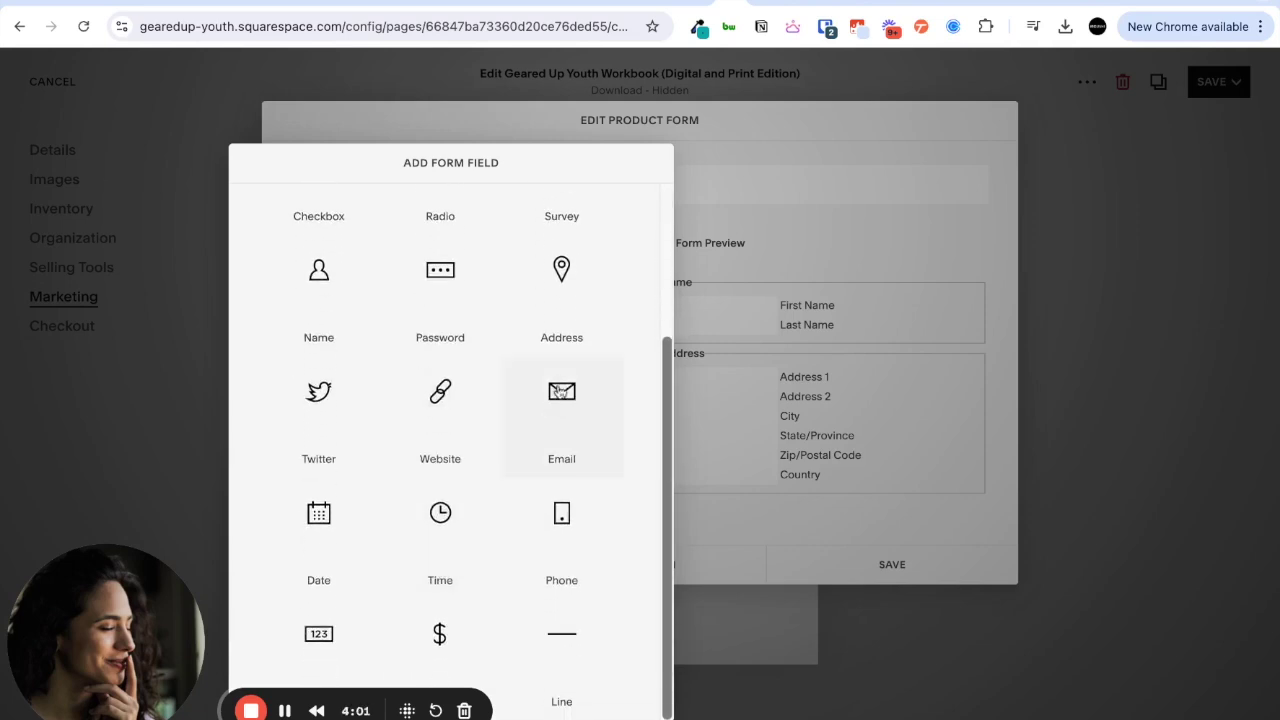
pyautogui.scroll(1, 561, 391)
pyautogui.click(573, 517)
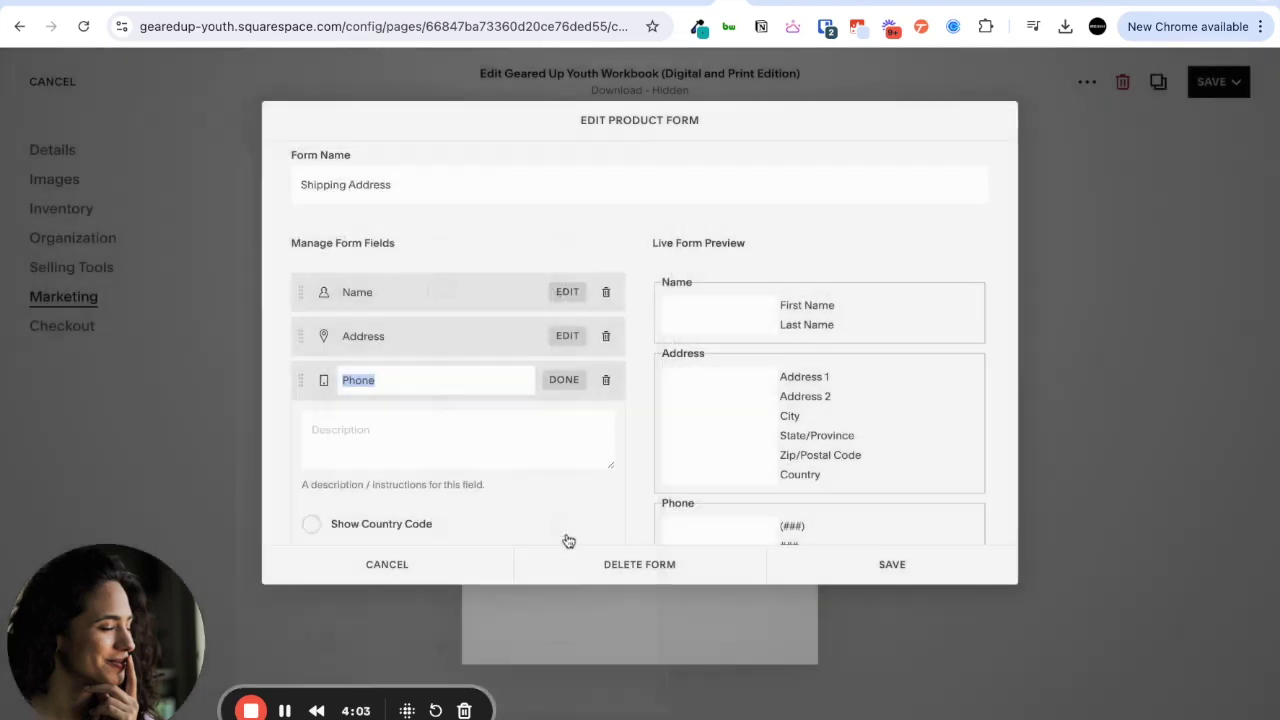
pyautogui.click(512, 244)
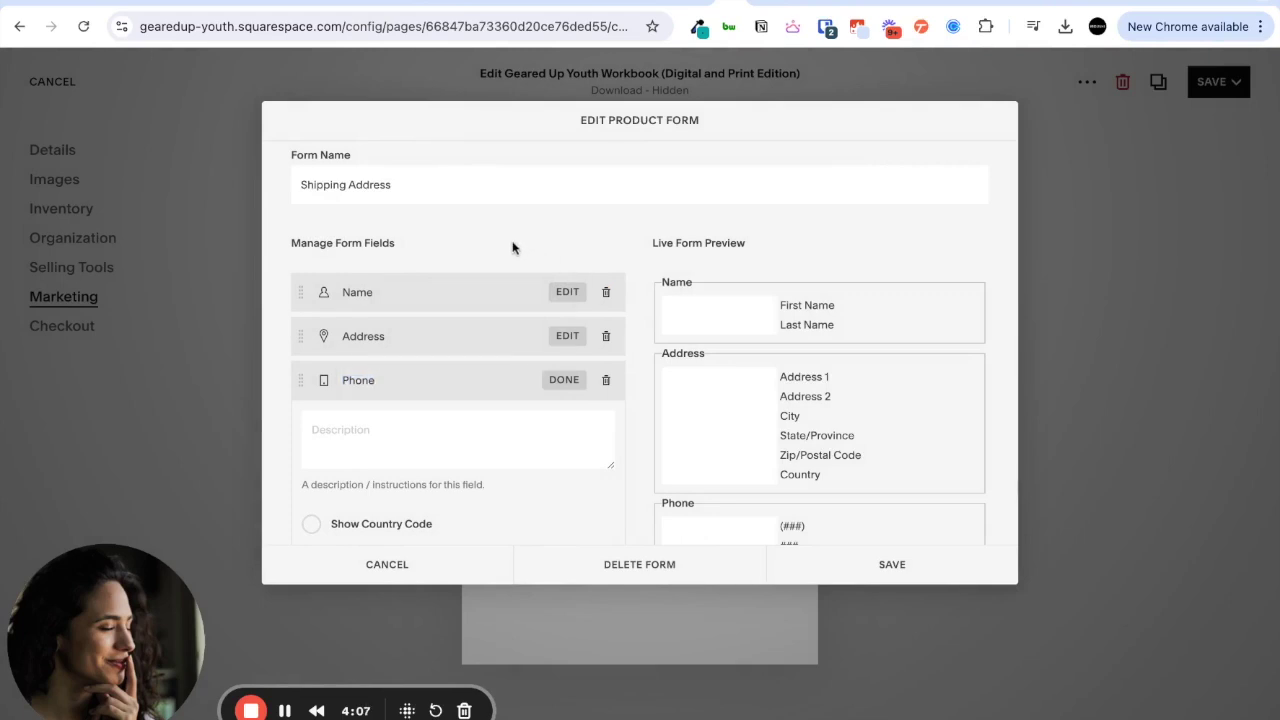
# - Make the Address and Name fields of the Shipping Address form required
pyautogui.scroll(-1, 512, 248)
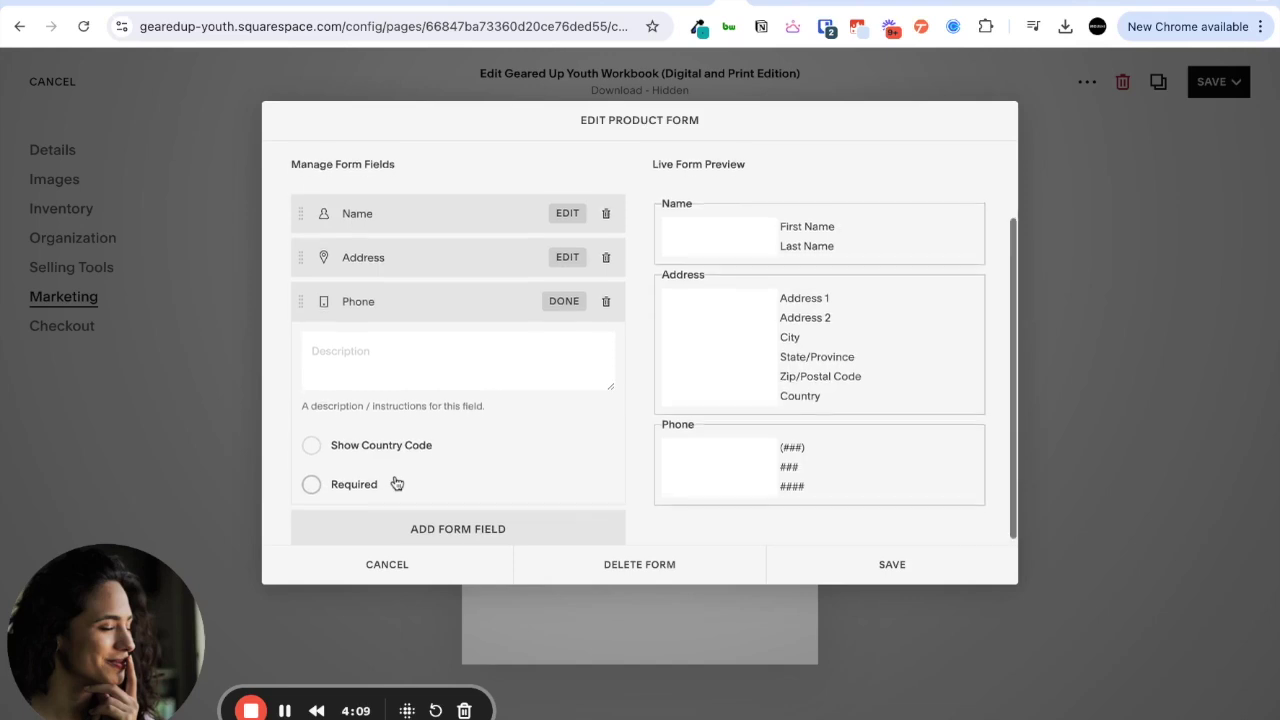
pyautogui.scroll(2, 400, 482)
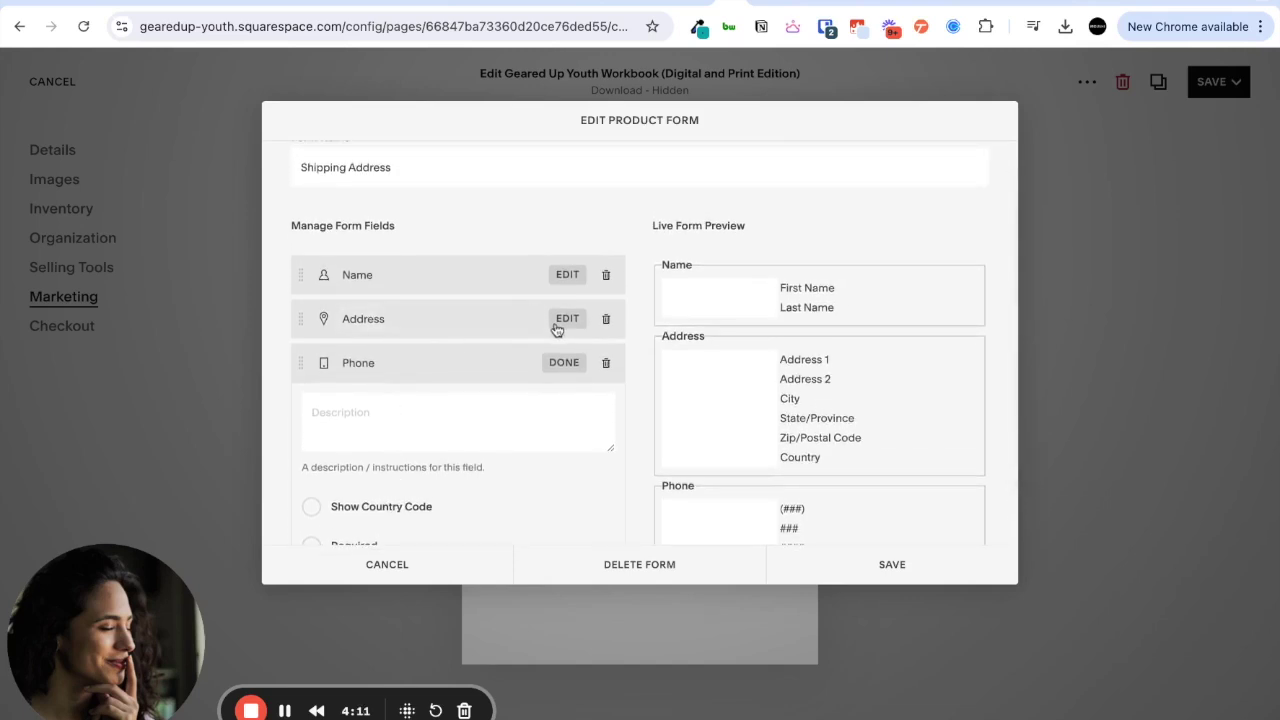
pyautogui.click(556, 328)
pyautogui.click(337, 461)
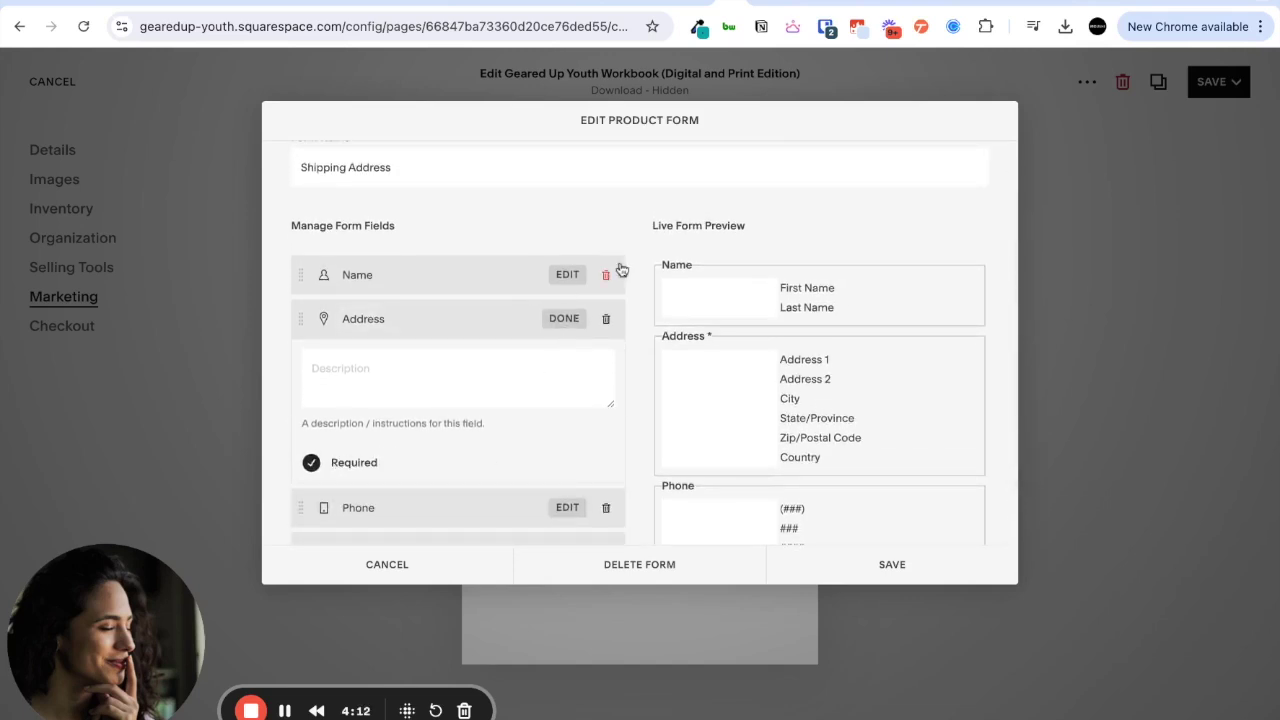
pyautogui.click(567, 276)
pyautogui.click(345, 425)
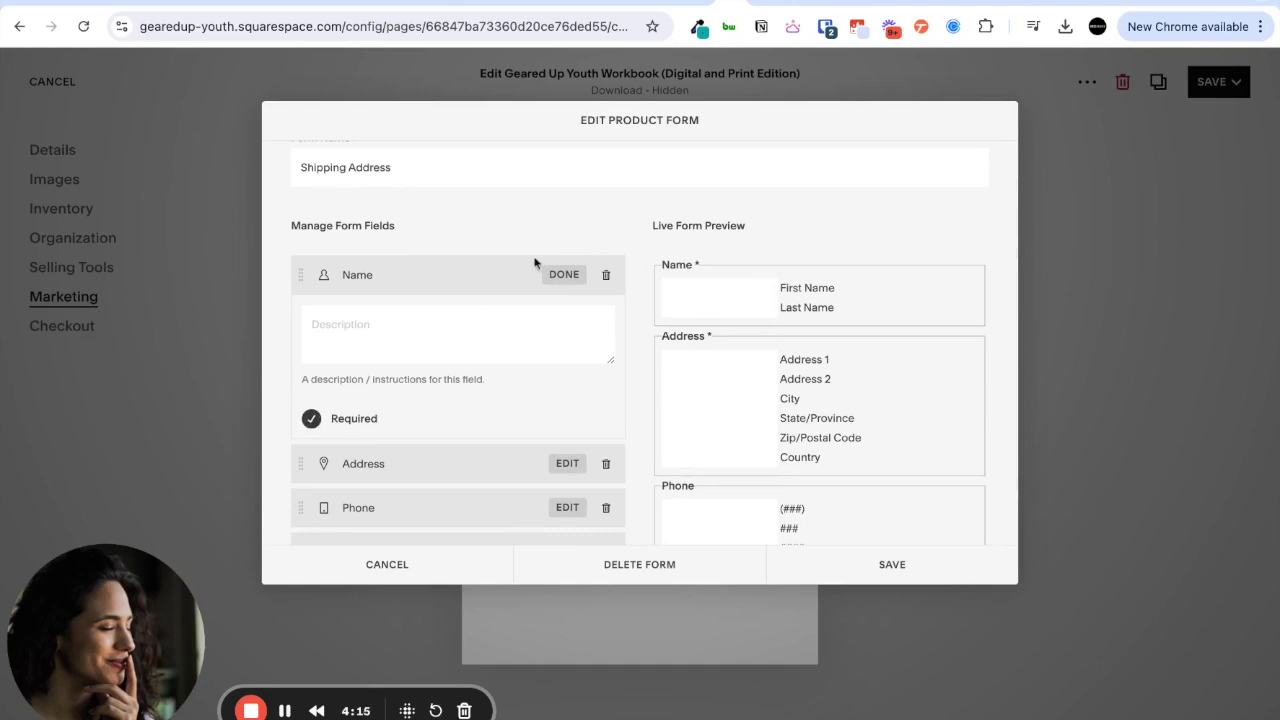
# - Save and apply the Shipping Address form to the product, and publish the product
pyautogui.click(884, 559)
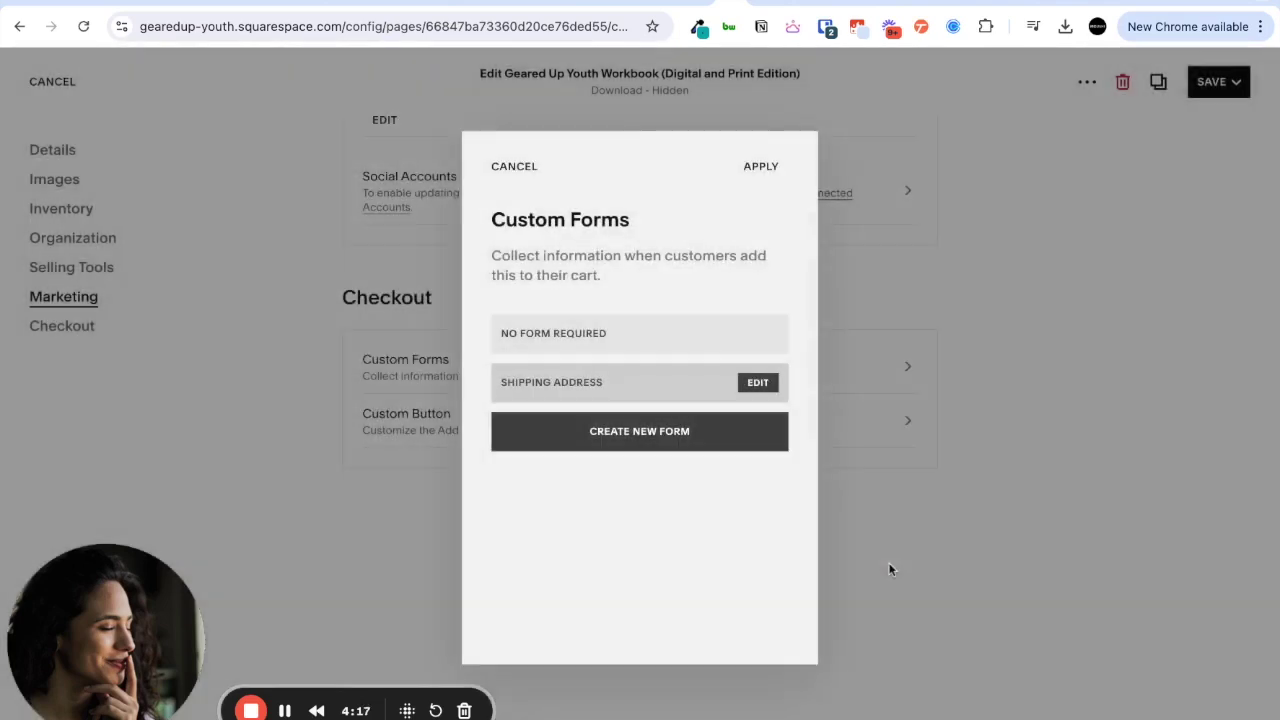
pyautogui.click(766, 170)
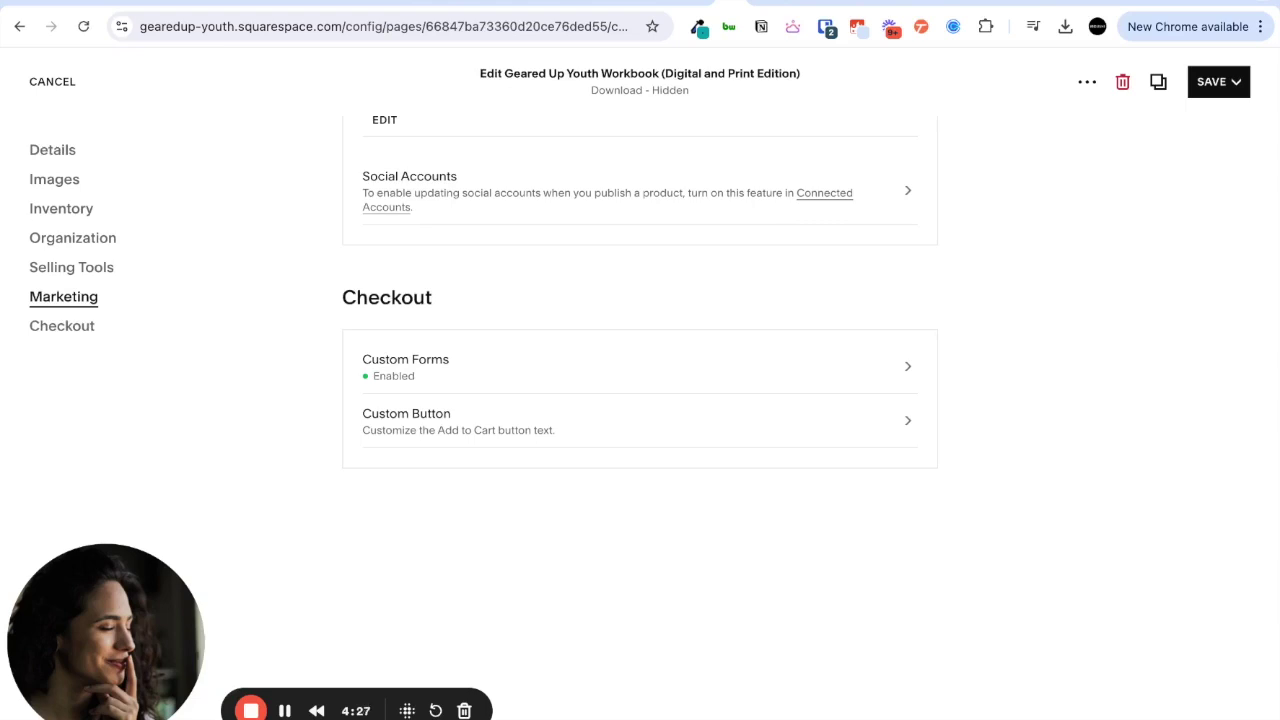
pyautogui.click(1232, 82)
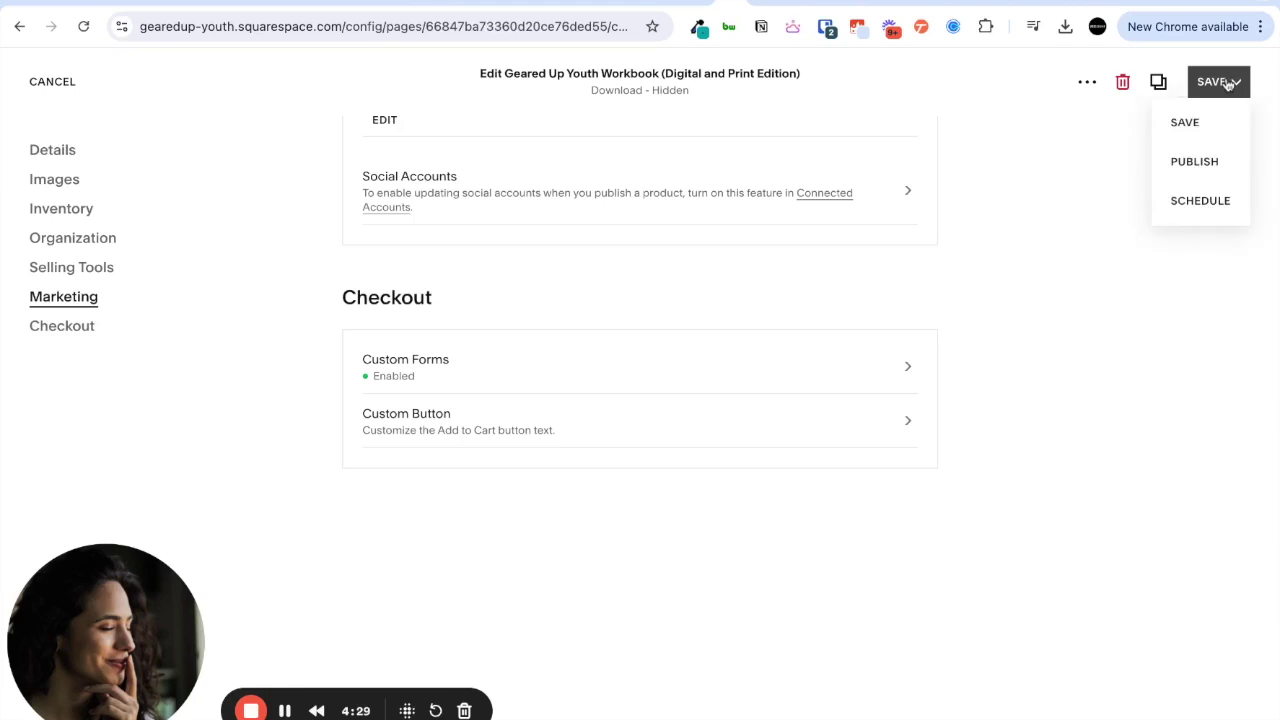
pyautogui.click(1193, 161)
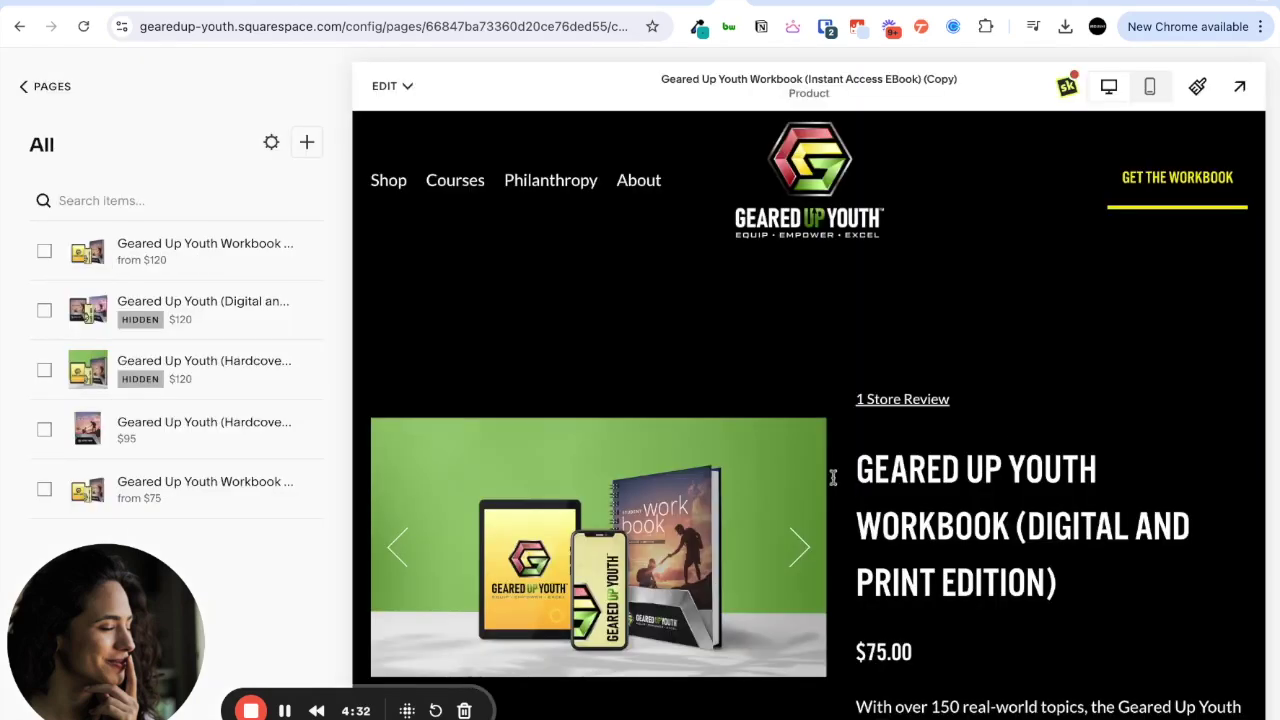
# - Add Geared Up Youth.png from the image library to the Digital and Print Edition product and place it first in its gallery
pyautogui.click(243, 257)
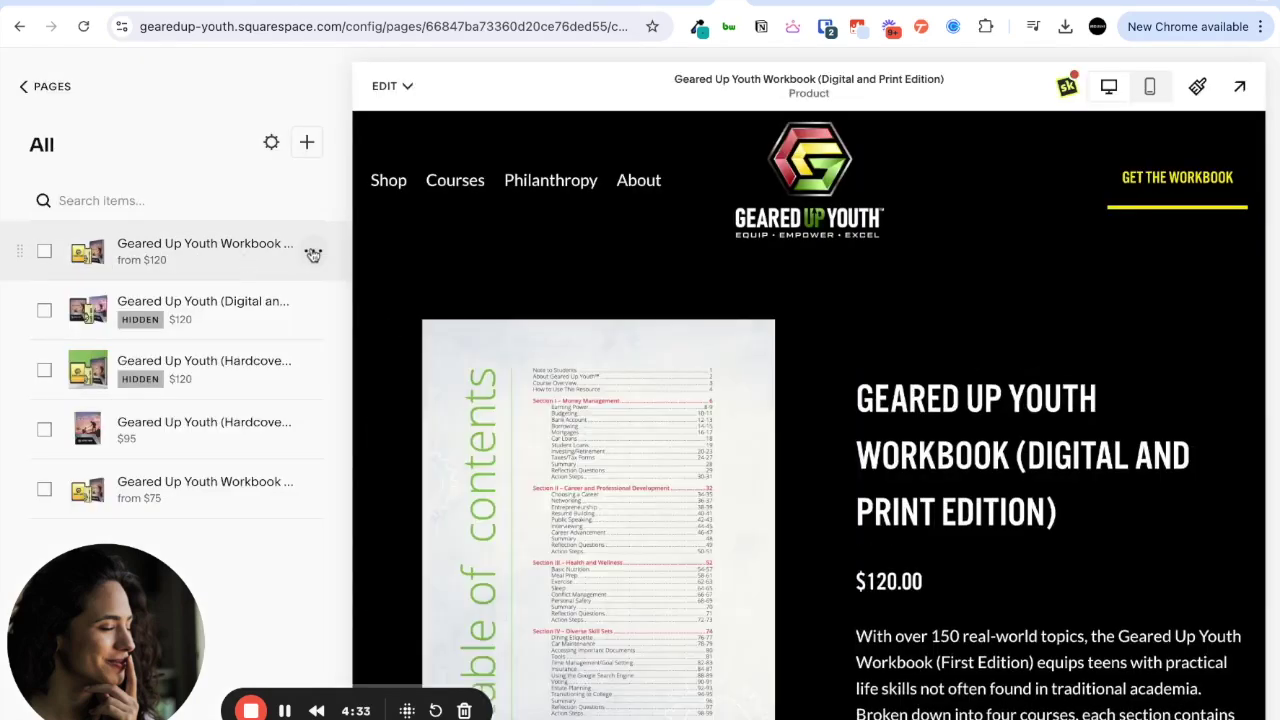
pyautogui.click(313, 252)
pyautogui.click(300, 289)
pyautogui.scroll(-7, 623, 563)
pyautogui.scroll(2, 623, 563)
pyautogui.click(705, 478)
pyautogui.click(808, 495)
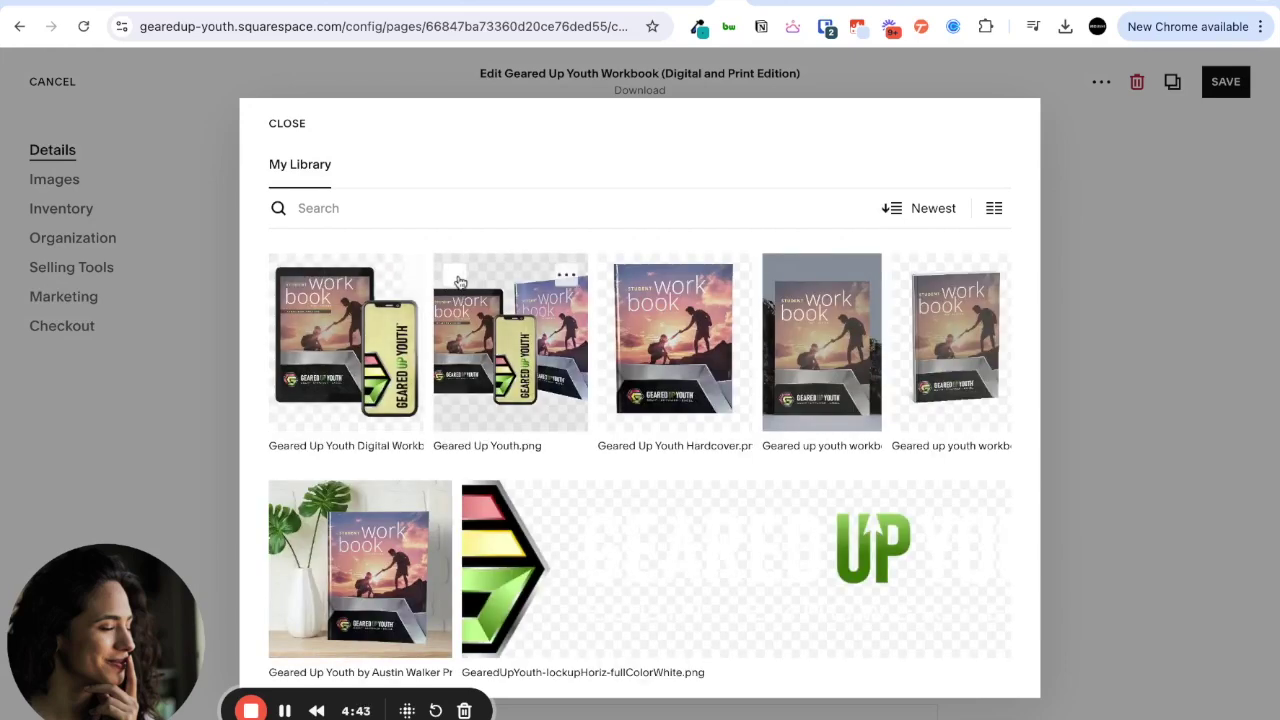
pyautogui.click(459, 282)
pyautogui.click(990, 668)
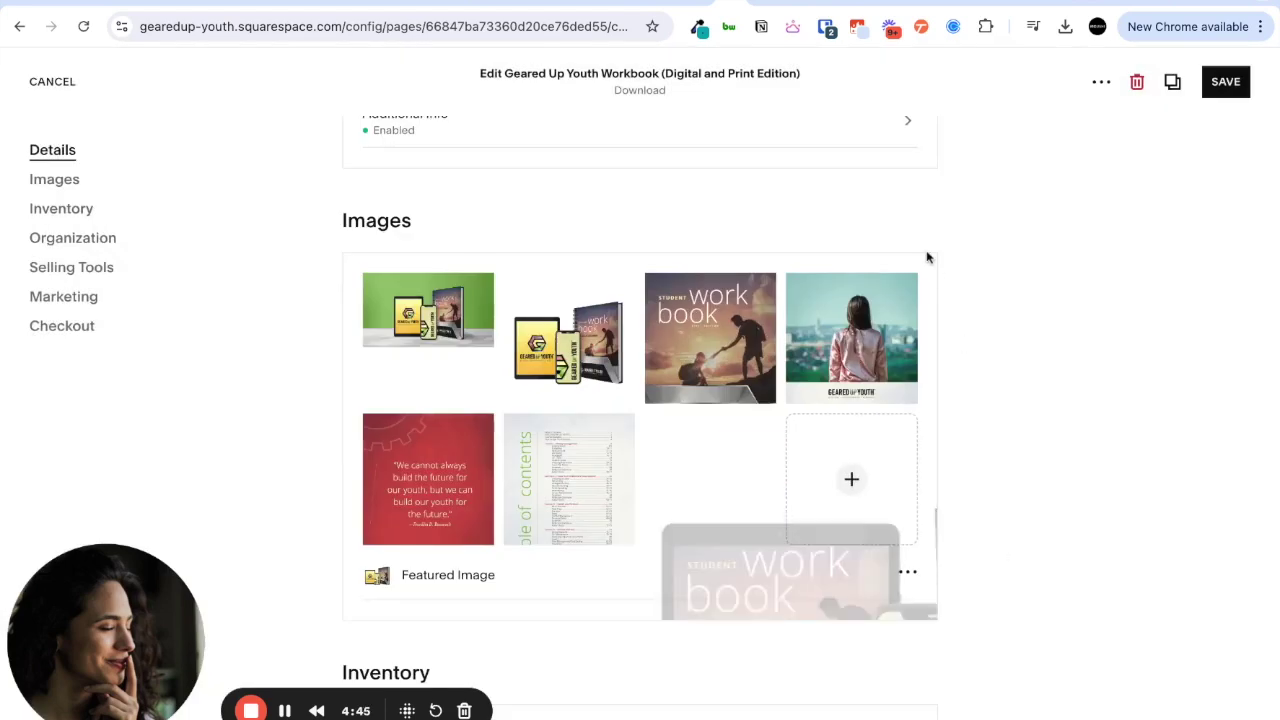
pyautogui.click(708, 529)
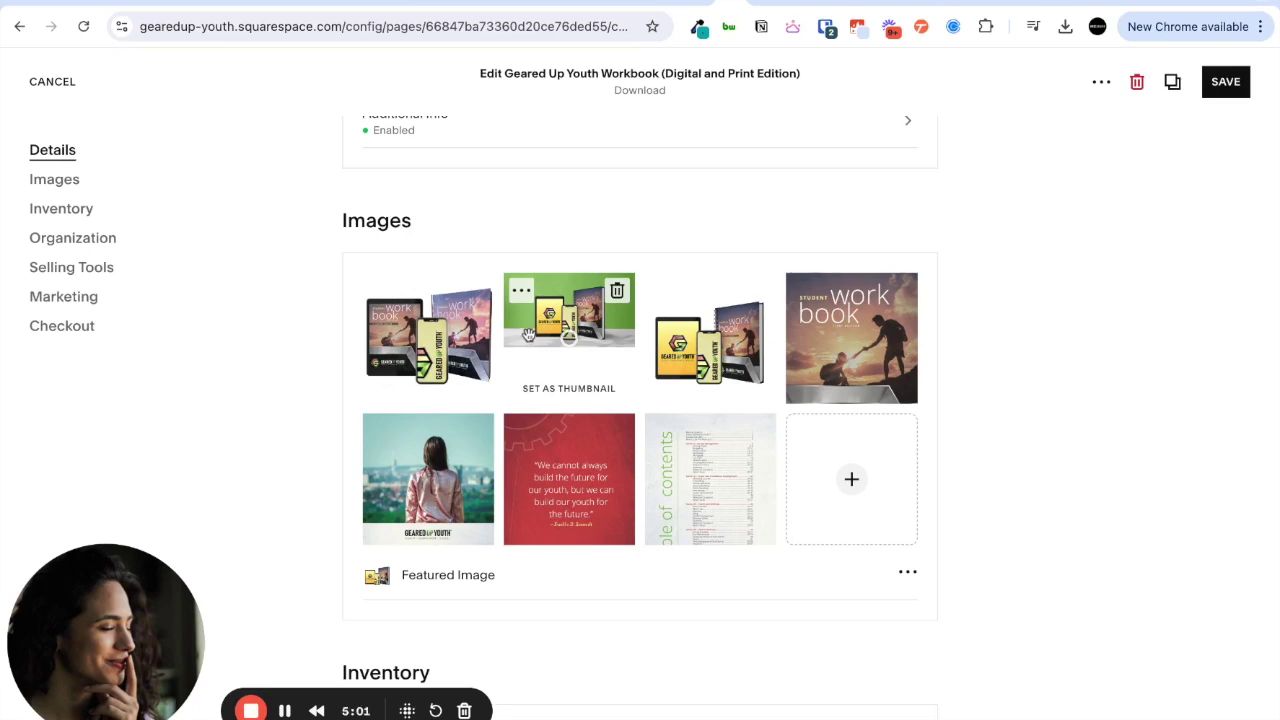
# - Move the student workbook cover to second place in the gallery and add the Geared Up Youth Hardcover image from the library
pyautogui.moveTo(851, 338); pyautogui.dragTo(568, 338)
pyautogui.click(848, 484)
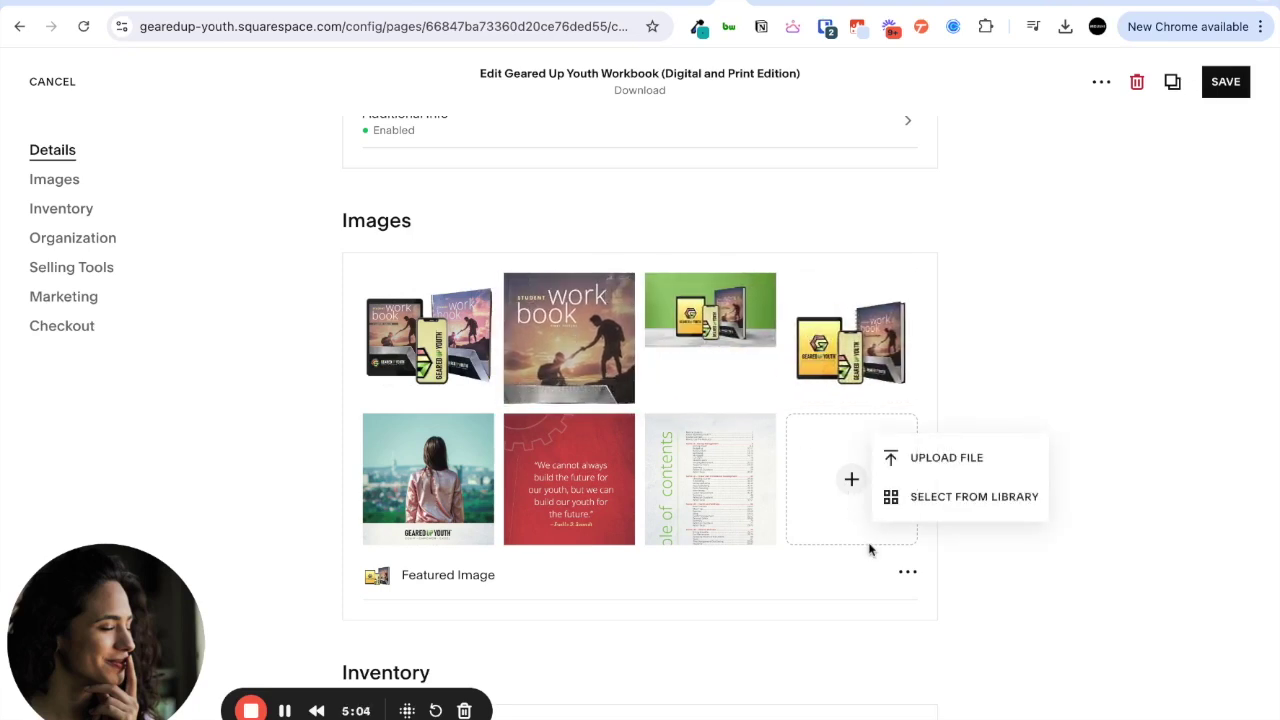
pyautogui.click(930, 493)
pyautogui.click(620, 276)
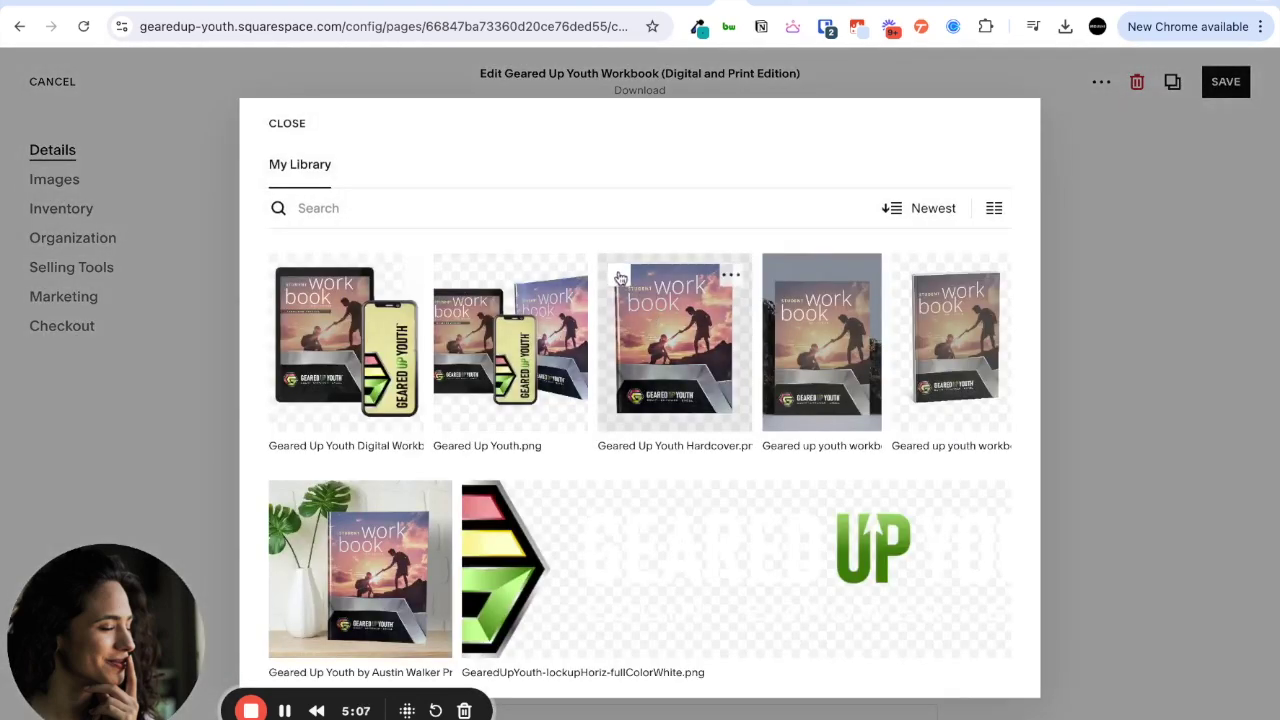
pyautogui.click(984, 668)
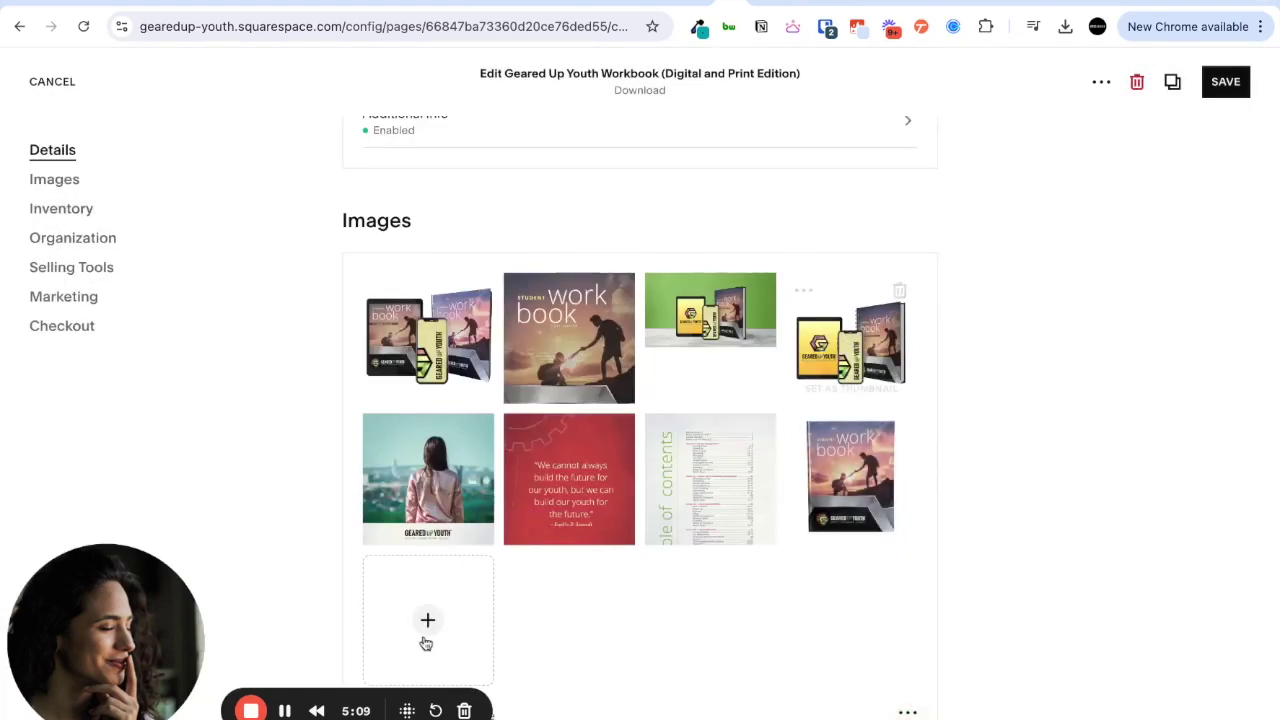
# - Reorder the gallery so the table of contents, red quote and standing girl images follow the first image, and save the product
pyautogui.moveTo(760, 512); pyautogui.dragTo(711, 338)
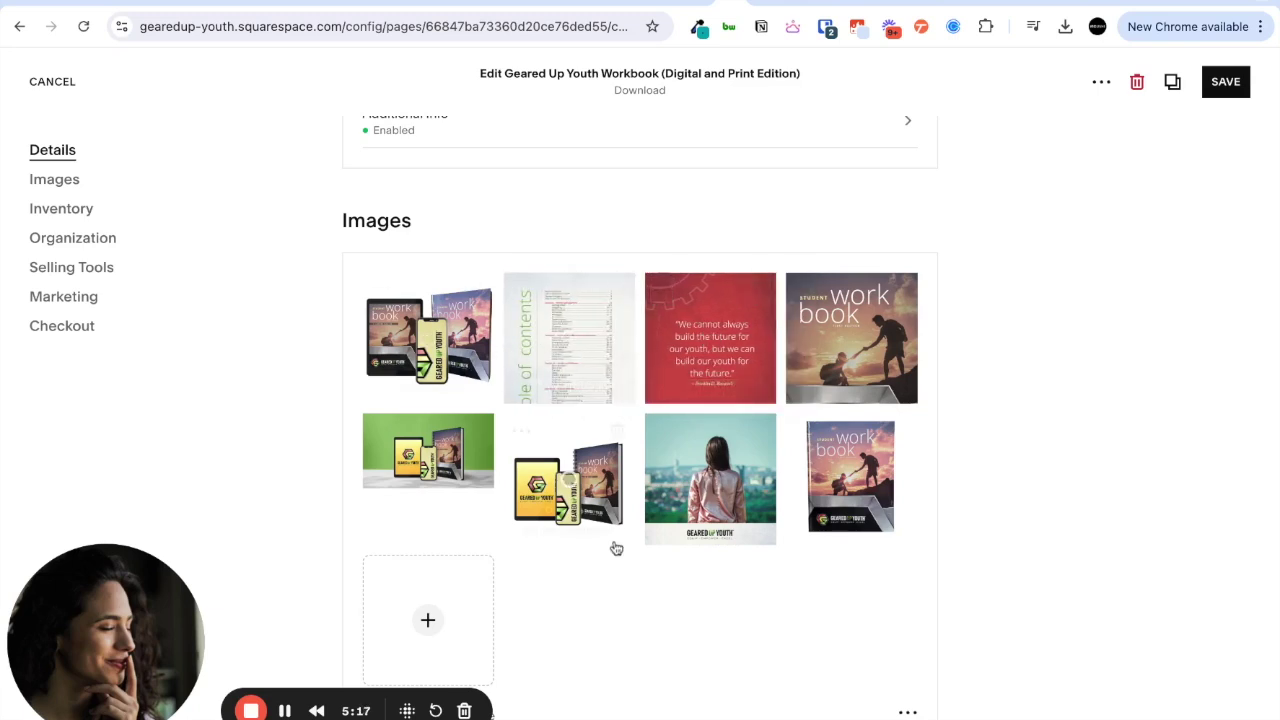
pyautogui.moveTo(708, 338)
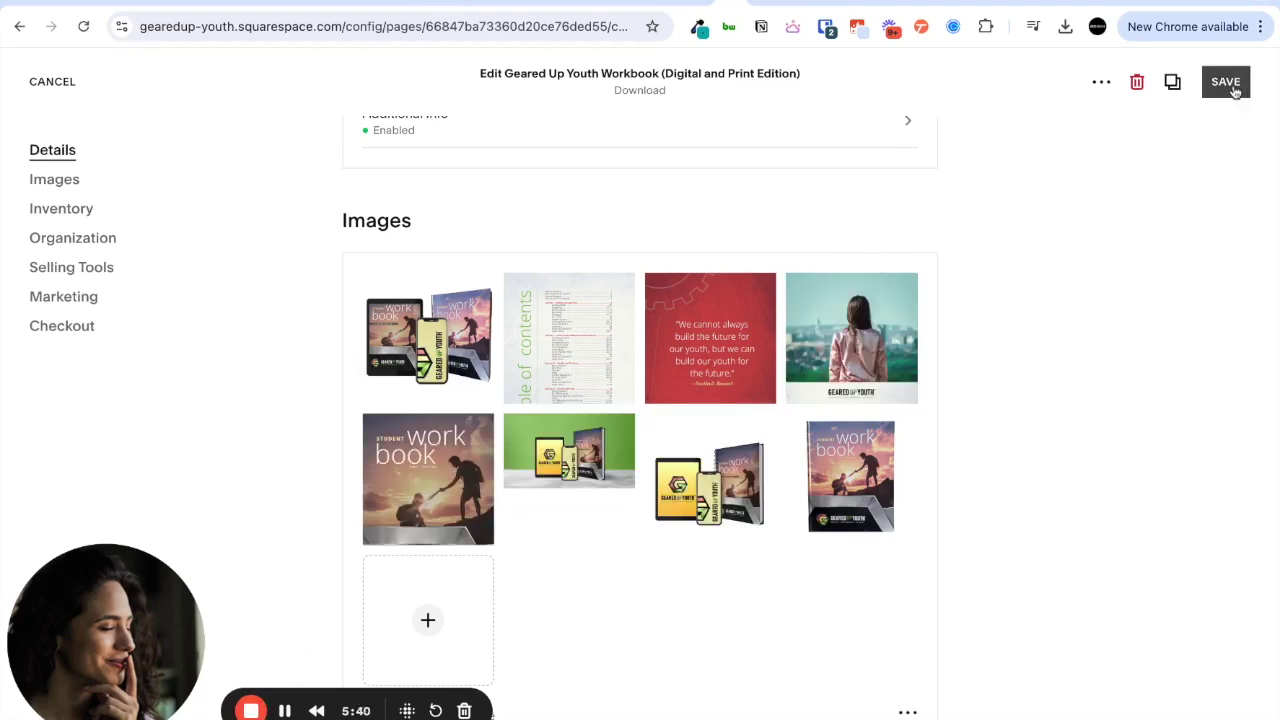
pyautogui.click(1232, 87)
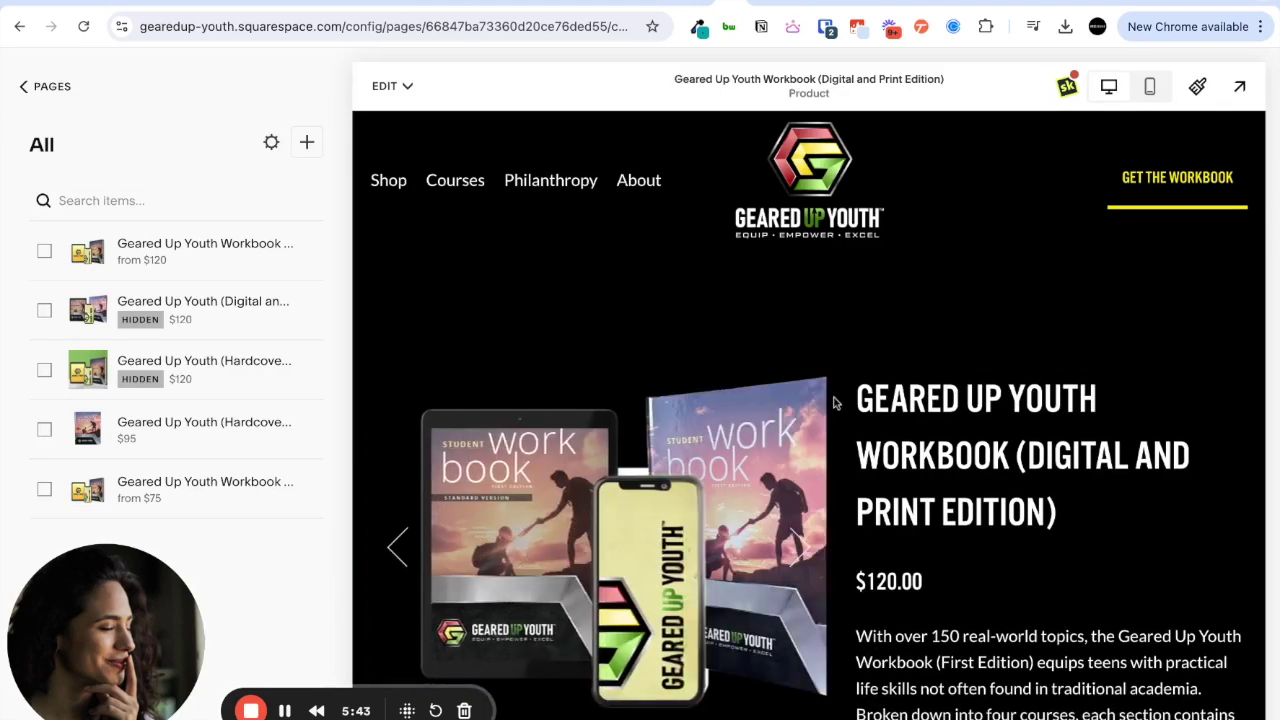
# - Change "instant access" to "INSTANT ACCESS" in the Digital and Print Edition product's description and save the product
pyautogui.scroll(-1, 760, 585)
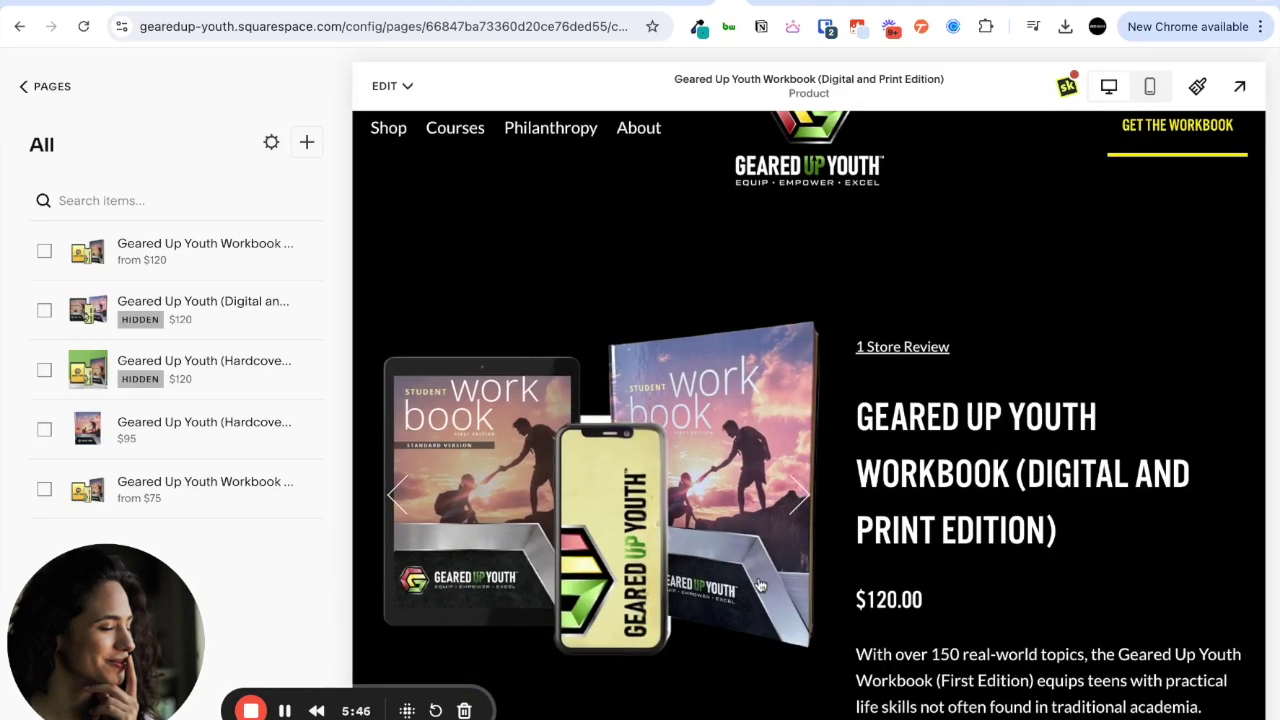
pyautogui.scroll(-2, 760, 585)
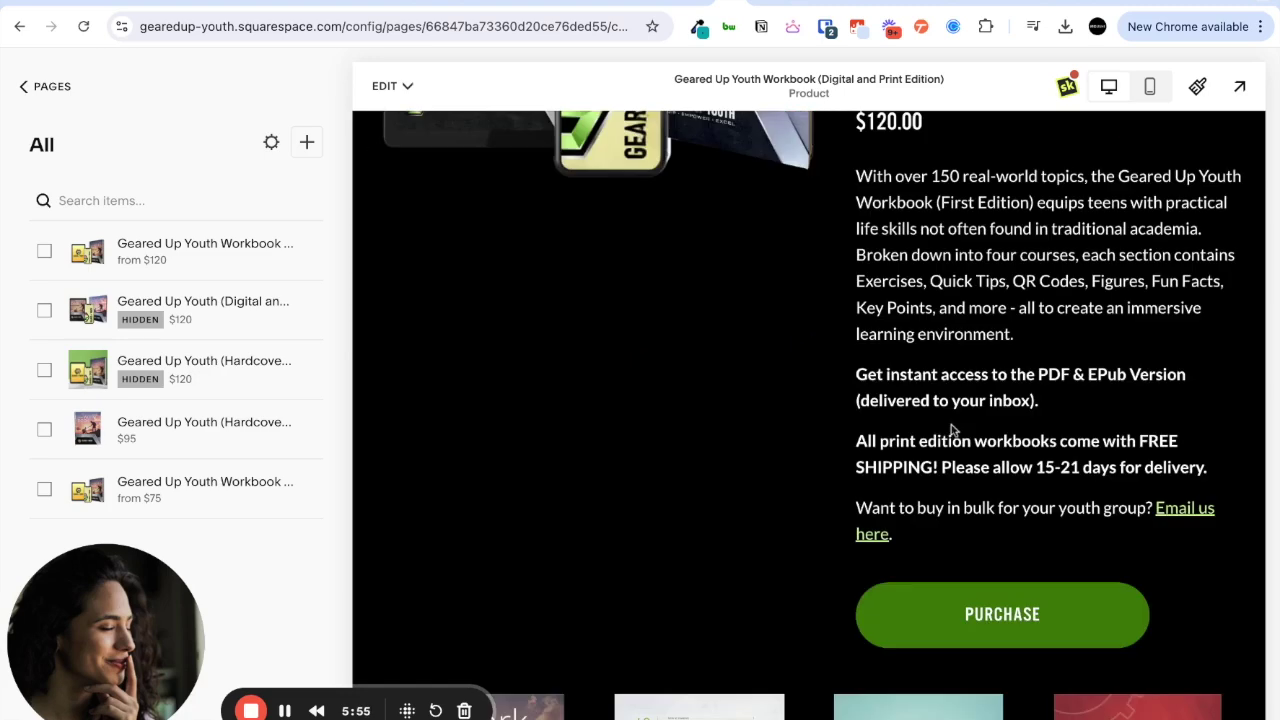
pyautogui.click(313, 251)
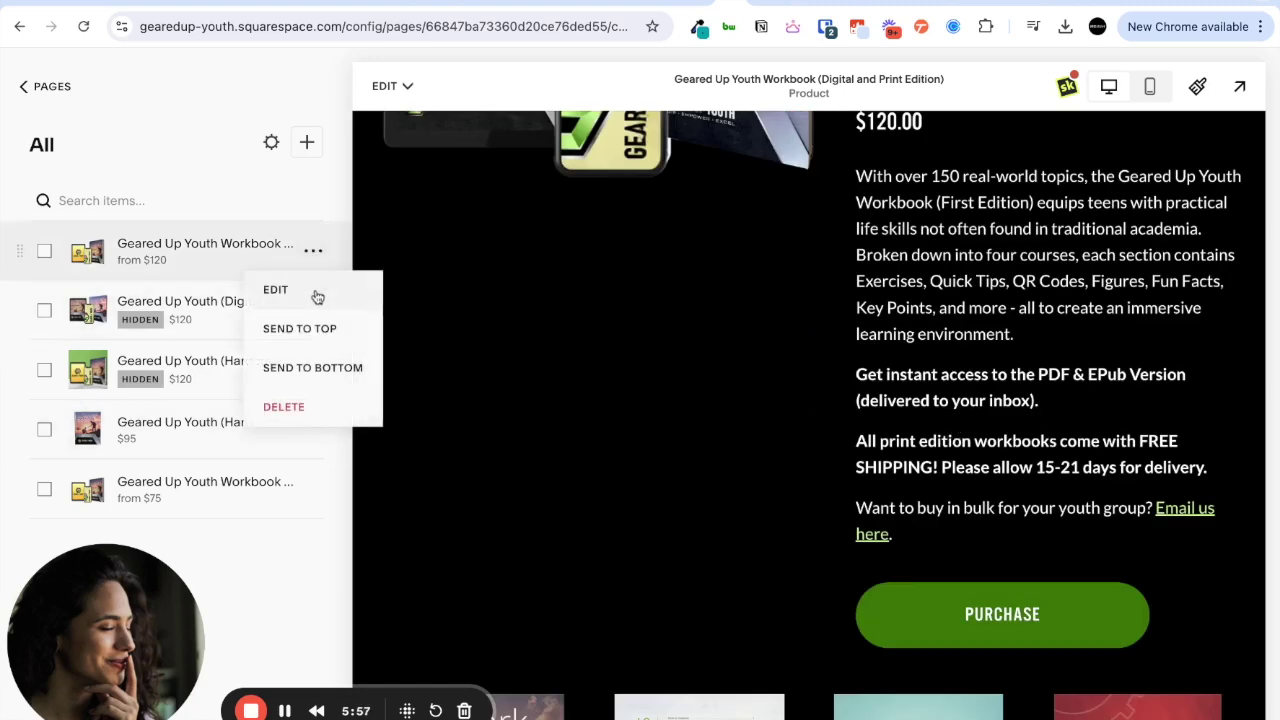
pyautogui.click(276, 290)
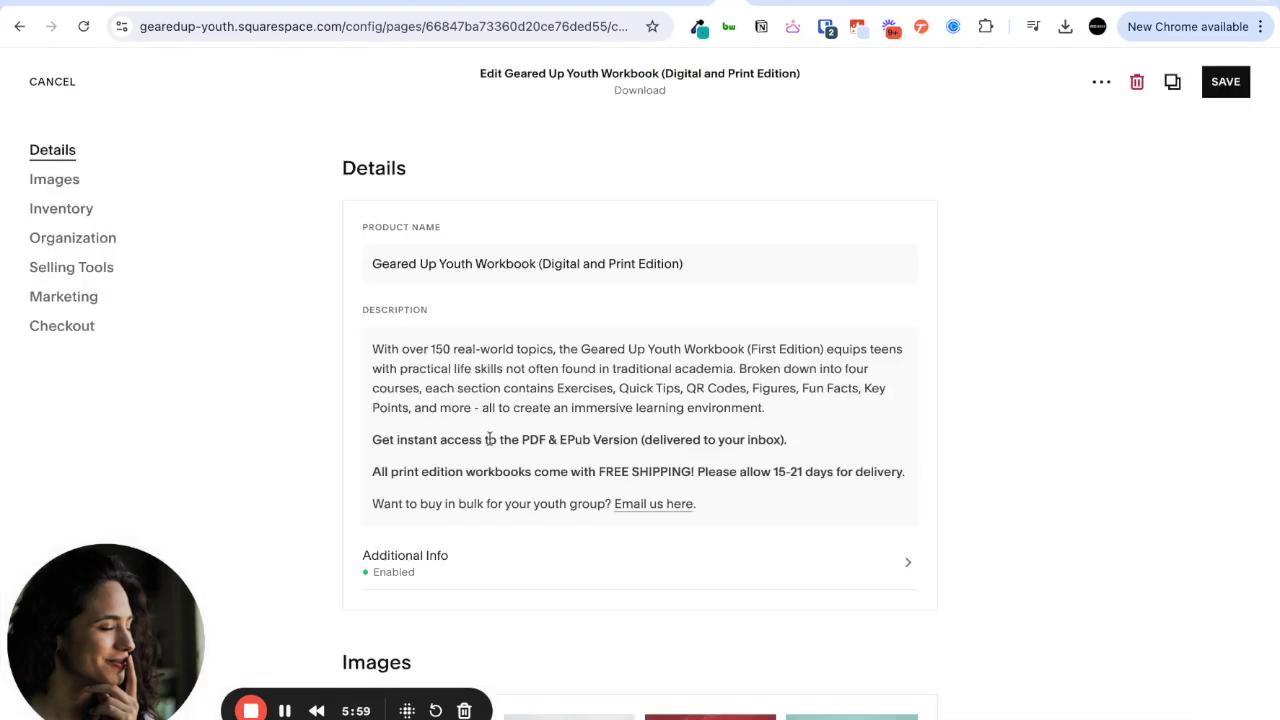
pyautogui.click(483, 440)
pyautogui.hotkey('ctrl', 'shift', 'Left')
pyautogui.hotkey('ctrl', 'shift', 'Left')
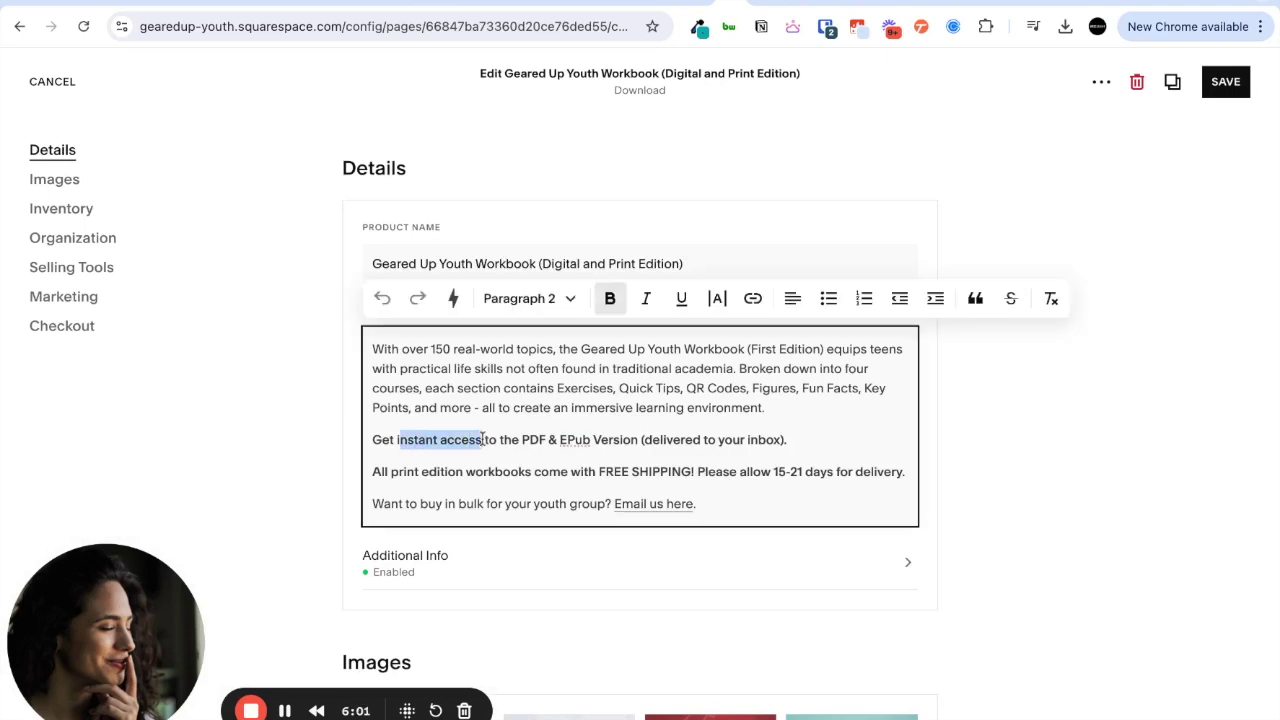
pyautogui.write('INSTANT')
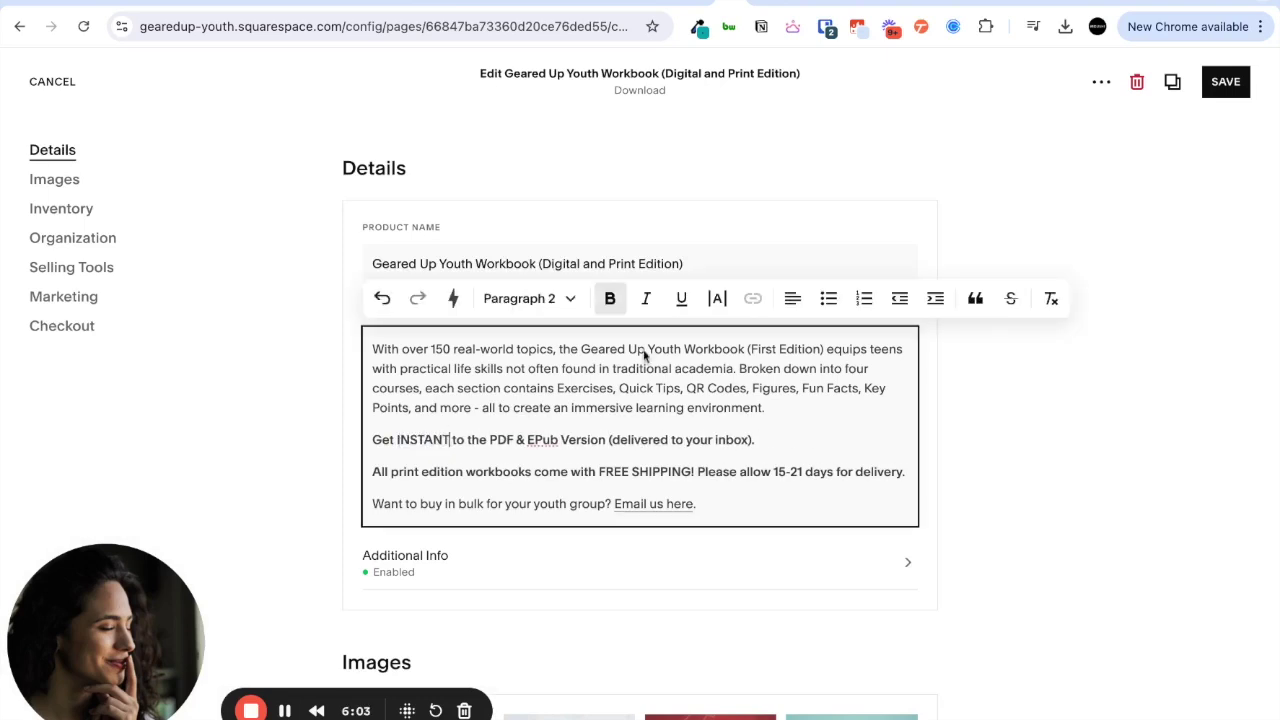
pyautogui.write(' ACCESS')
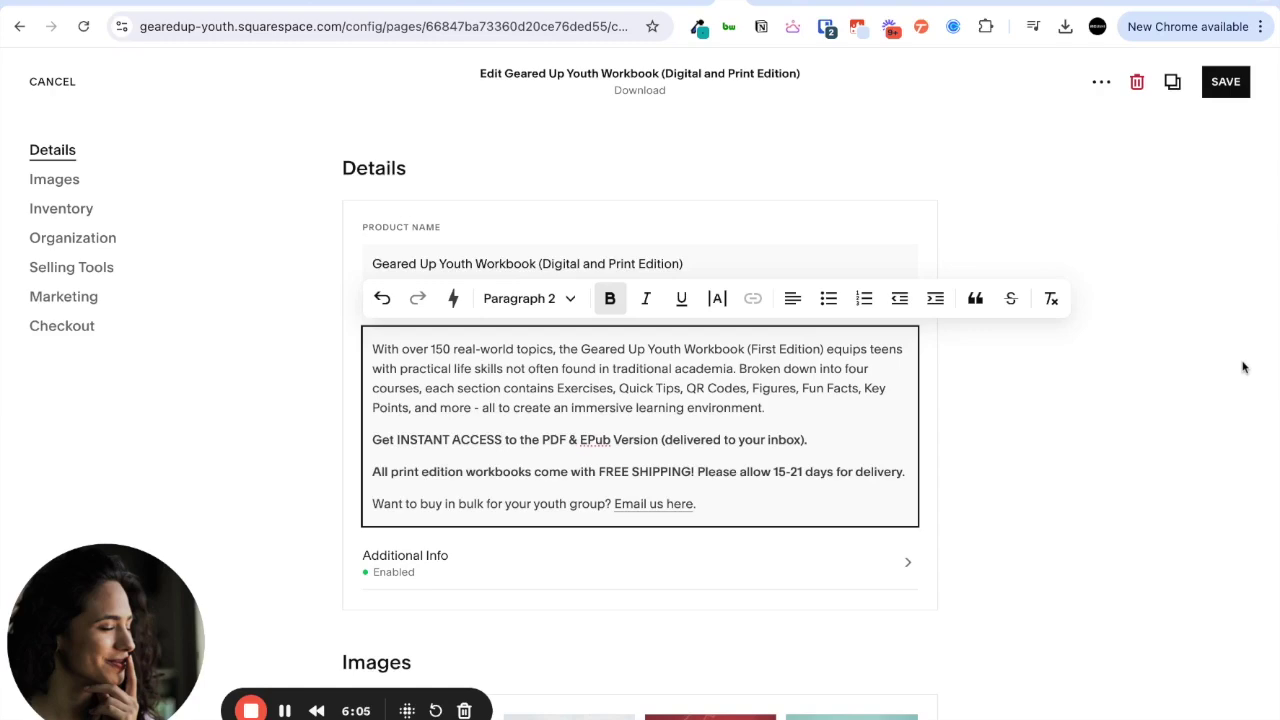
pyautogui.click(1228, 81)
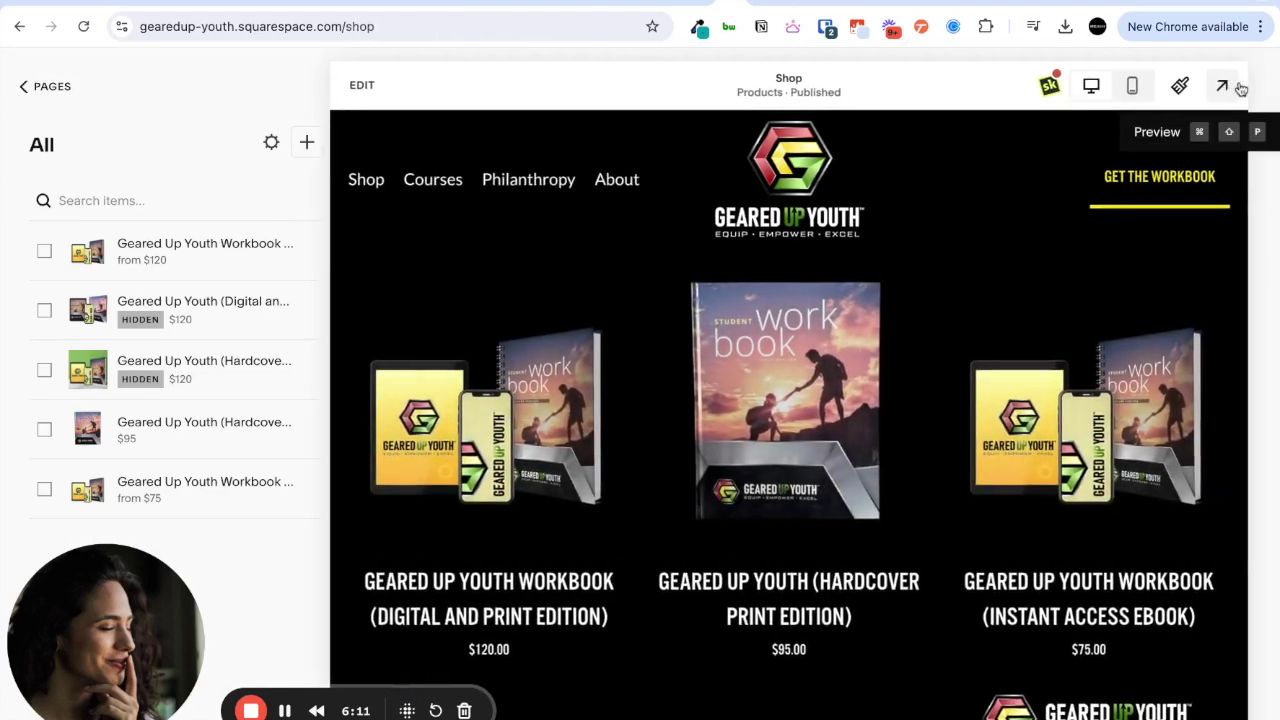
# - Save the product with the new bundle image as its thumbnail and check the shop page in full preview
pyautogui.click(1239, 86)
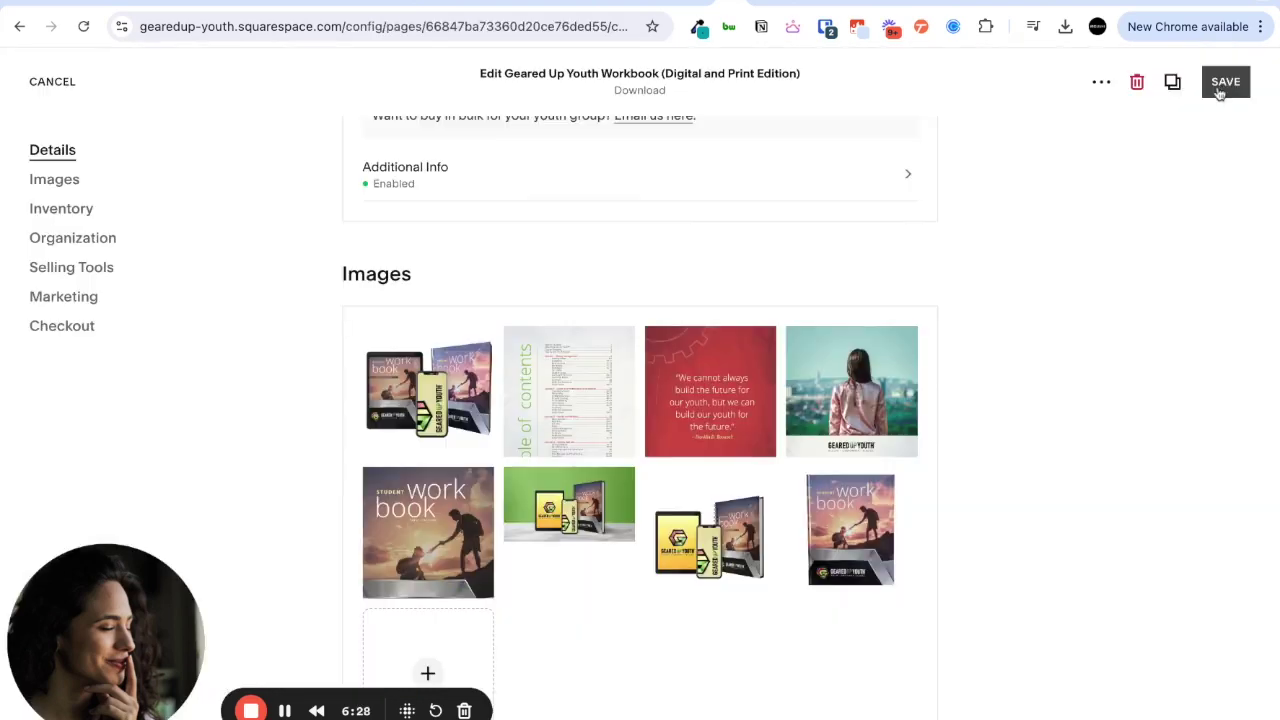
pyautogui.click(1226, 81)
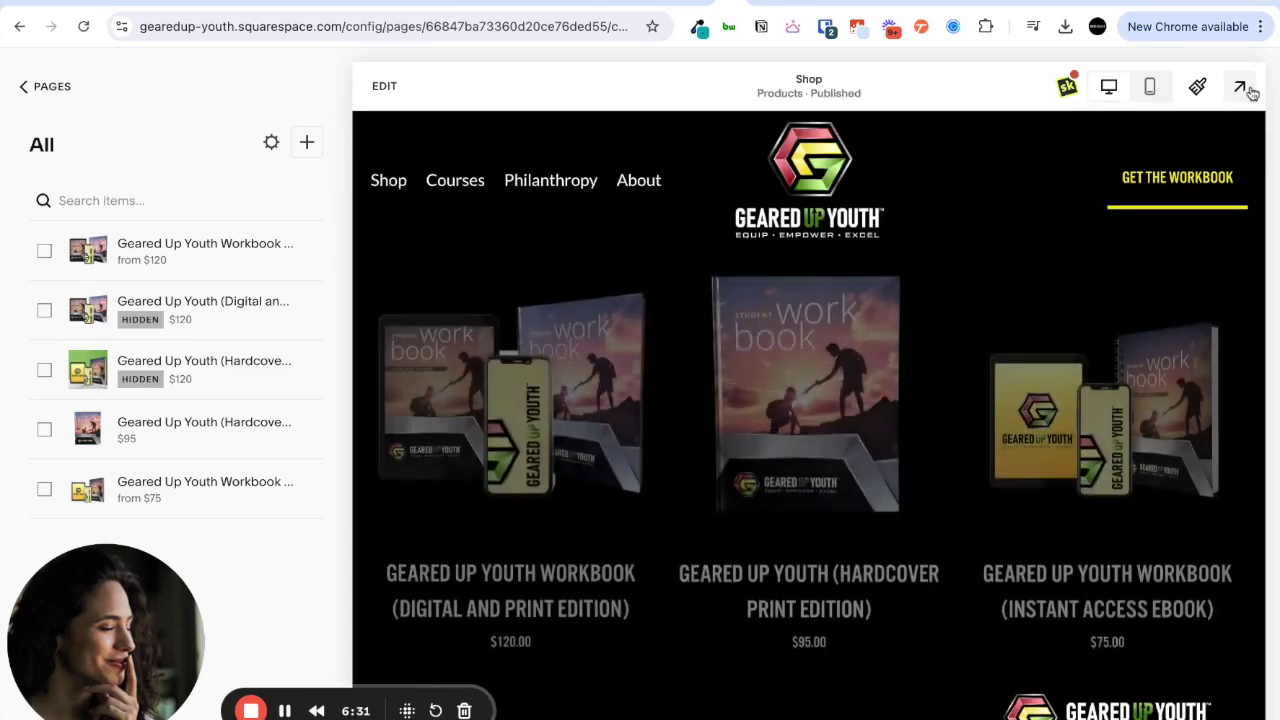
pyautogui.click(1248, 92)
pyautogui.scroll(-2, 1148, 399)
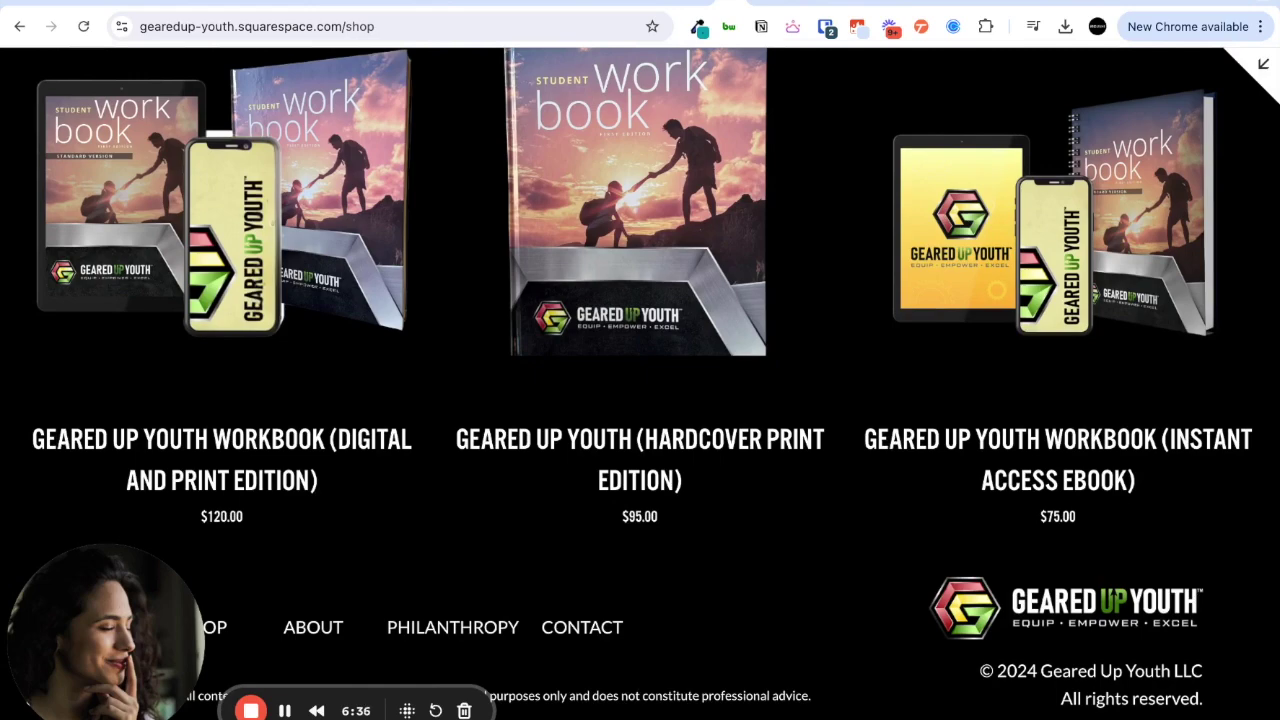
pyautogui.click(1262, 66)
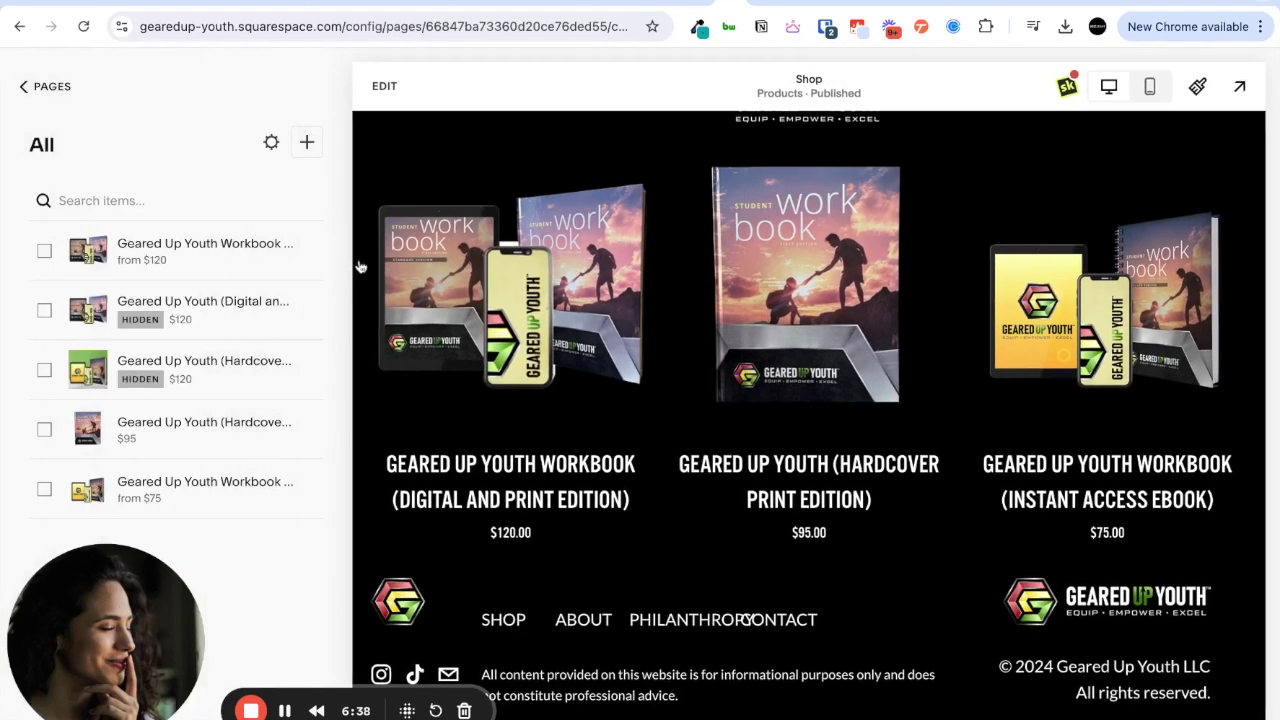
# - Rename the Digital and Print Edition product "Geared Up Youth Workbook (Digital and Hardcover Print Bundle)" and save it
pyautogui.click(313, 250)
pyautogui.click(276, 289)
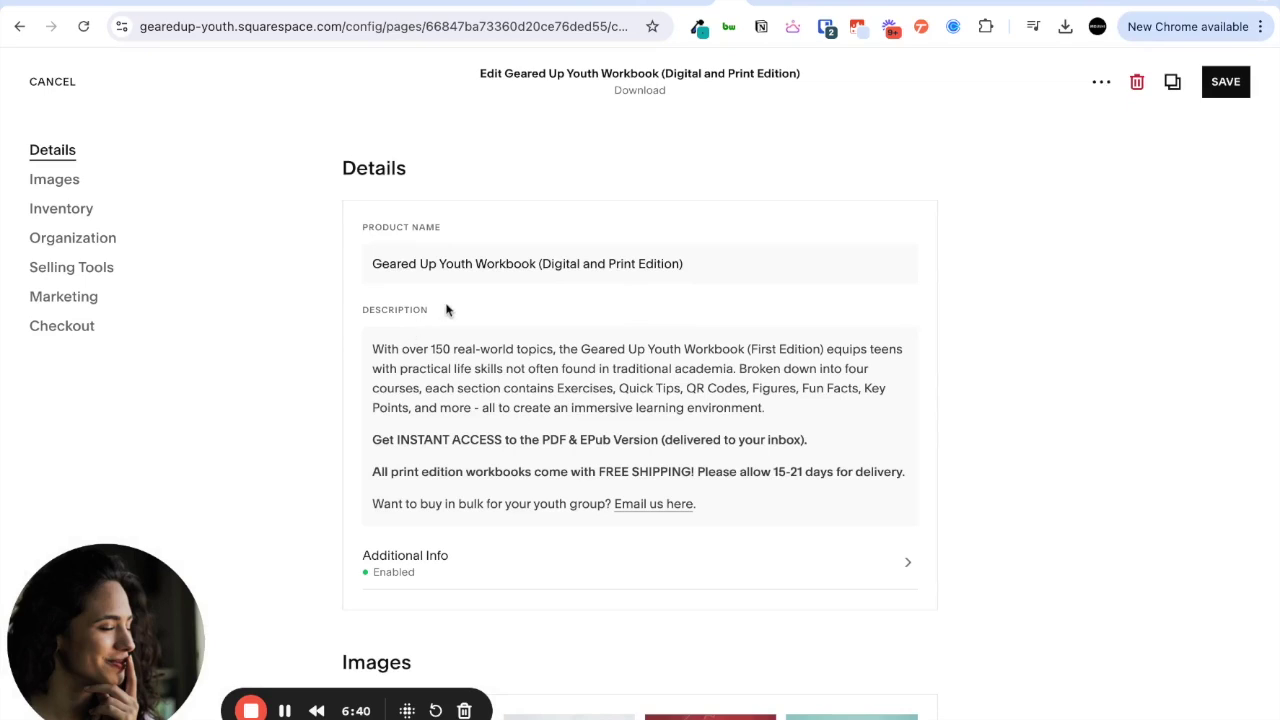
pyautogui.click(679, 263)
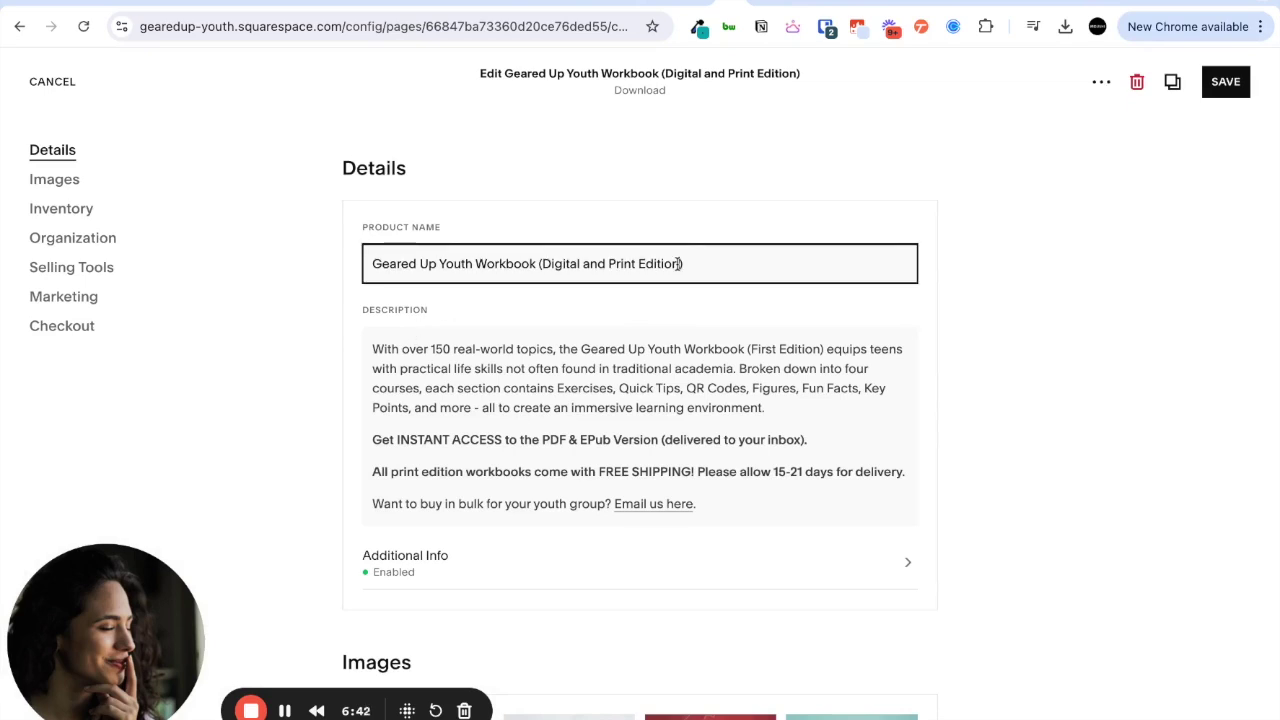
pyautogui.write('Bundle')
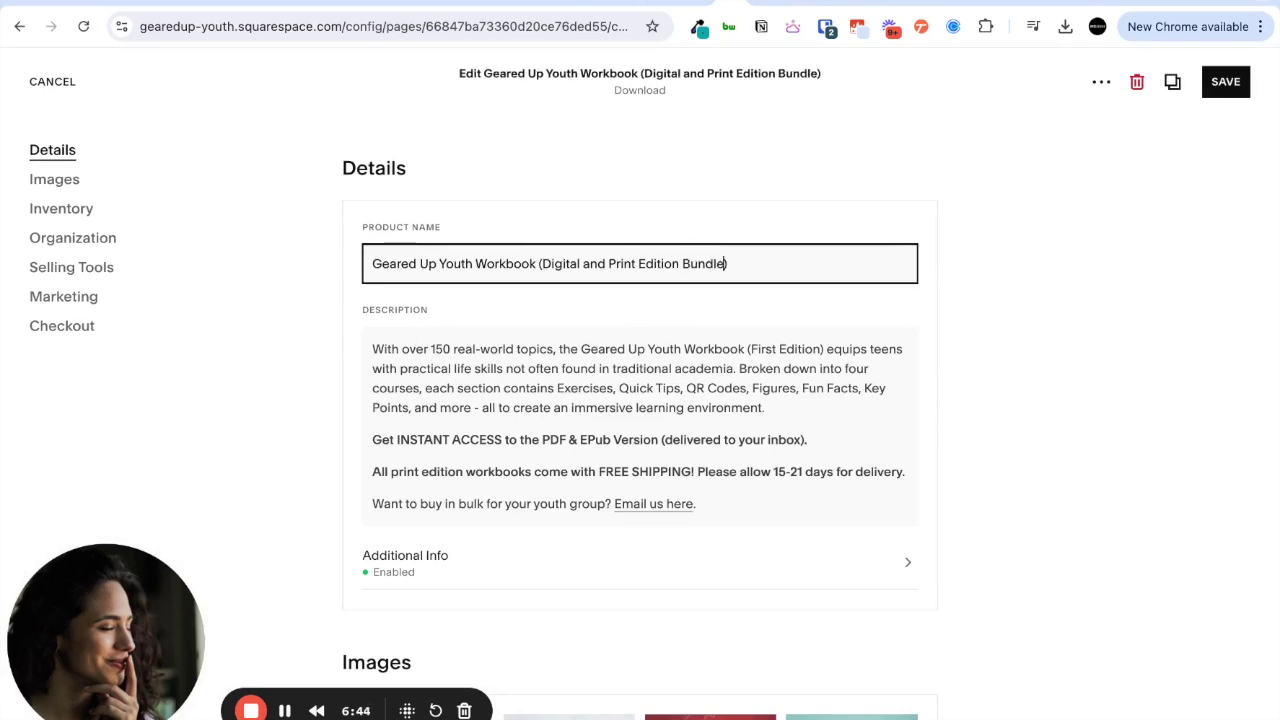
pyautogui.moveTo(678, 263); pyautogui.dragTo(637, 263)
pyautogui.press('BackSpace')
pyautogui.click(609, 263)
pyautogui.write('Hardcover')
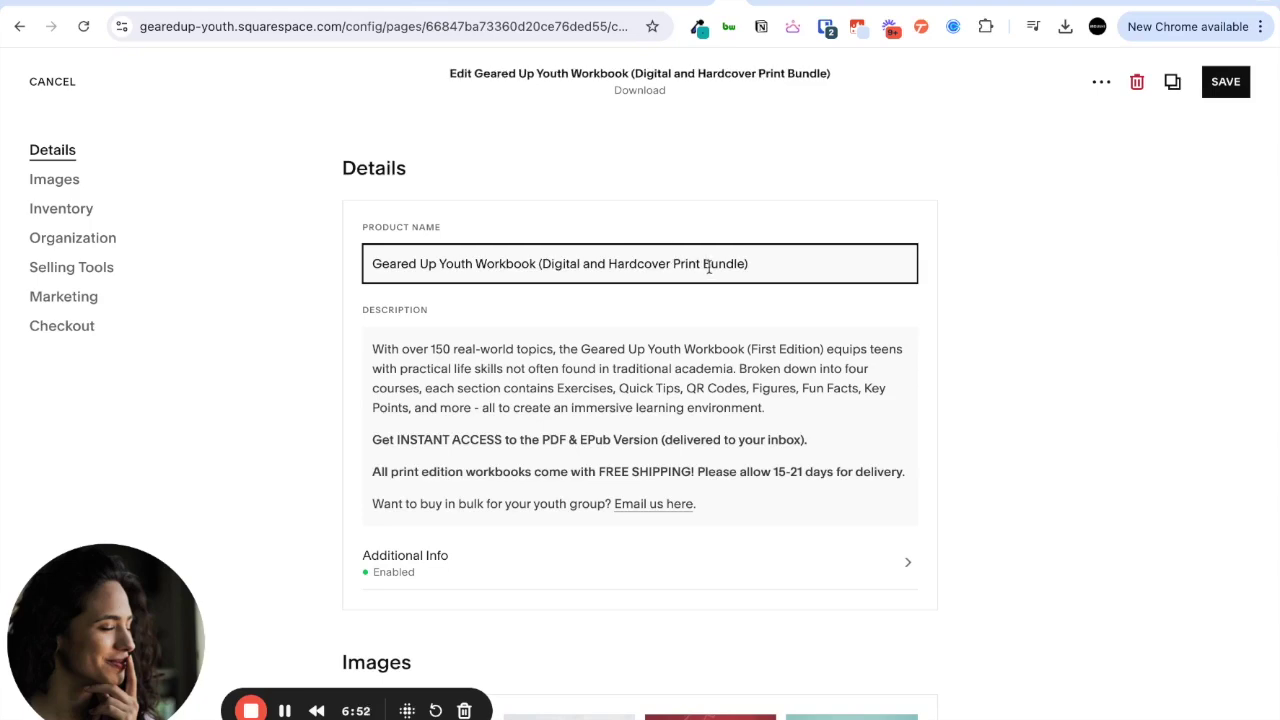
pyautogui.click(1225, 81)
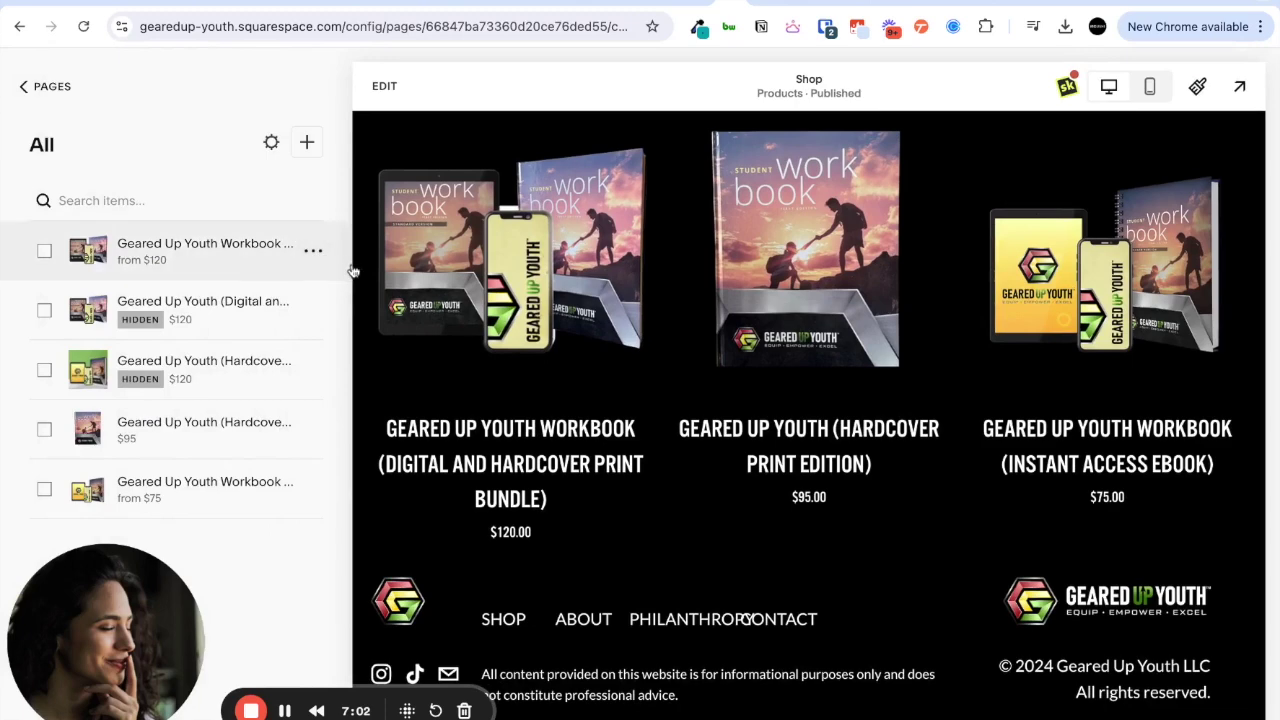
# - Remove the word "Print" from the product name so it reads "Geared Up Youth Workbook (Digital and Hardcover Bundle)", and save
pyautogui.click(314, 252)
pyautogui.click(300, 291)
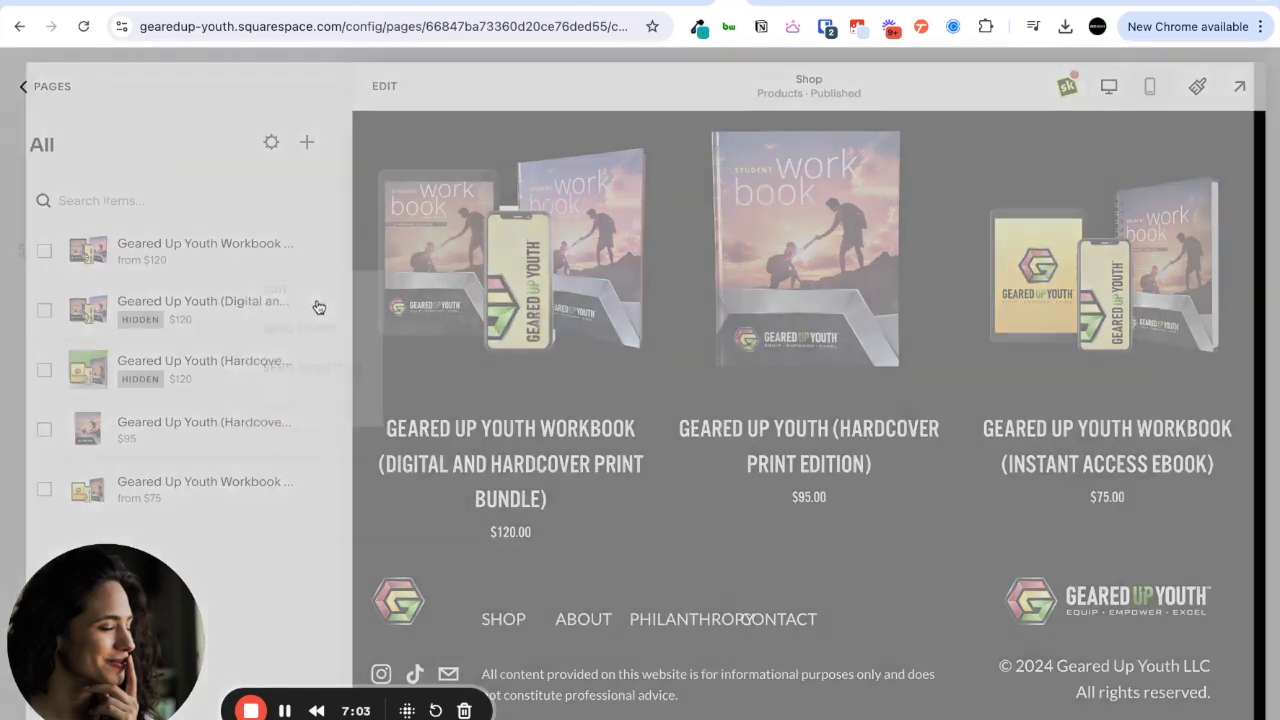
pyautogui.click(705, 265)
pyautogui.press('BackSpace')
pyautogui.press('BackSpace')
pyautogui.press('BackSpace')
pyautogui.press('BackSpace')
pyautogui.press('BackSpace')
pyautogui.press('BackSpace')
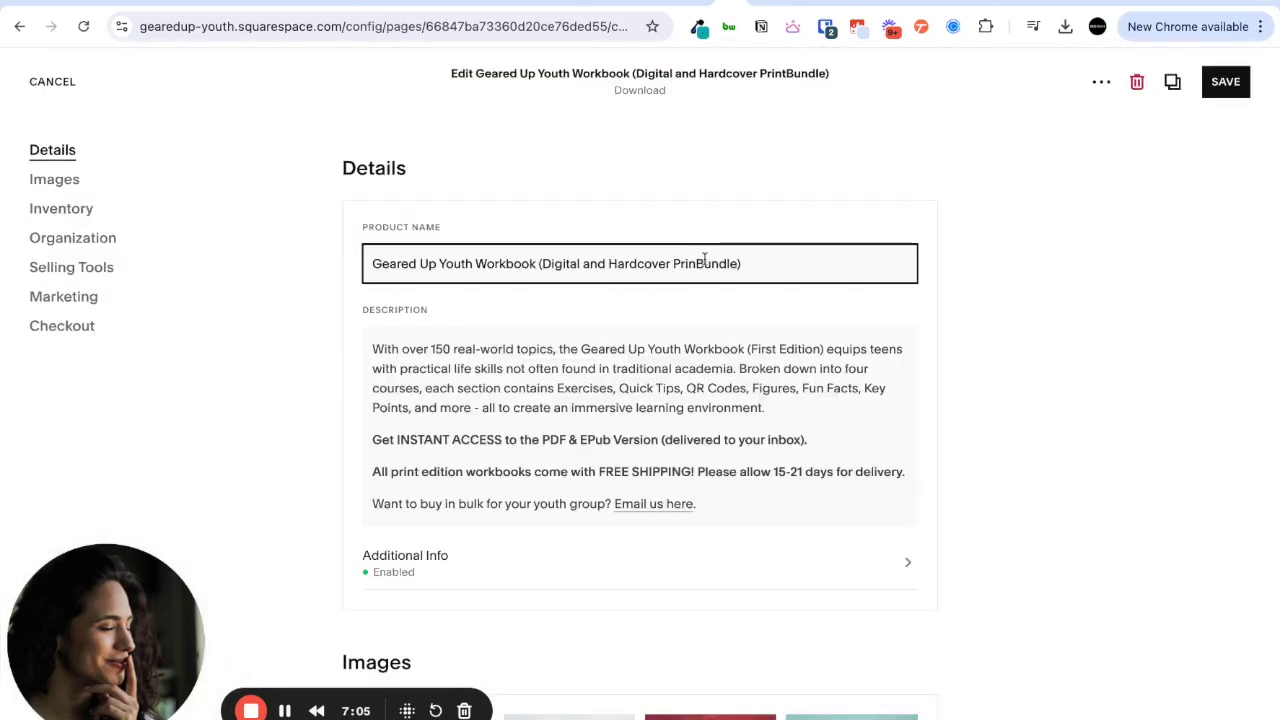
pyautogui.click(1208, 88)
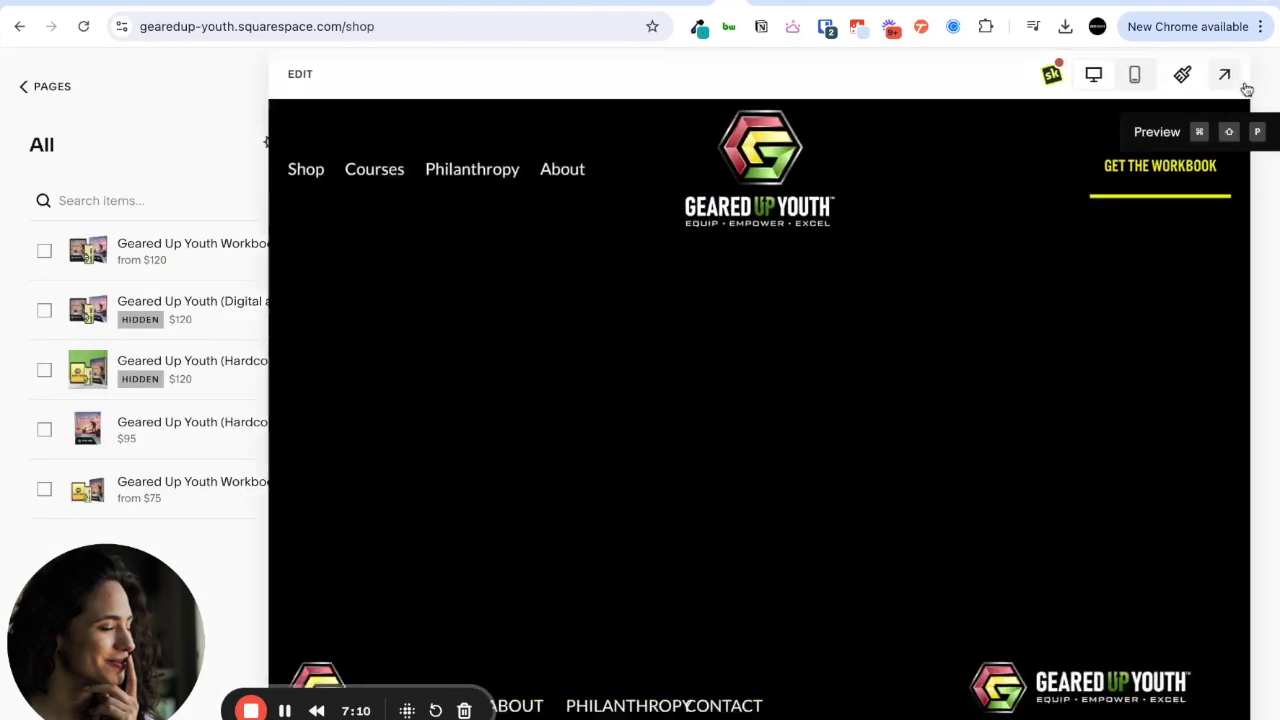
# - Review the shop page in full preview and open the Digital and Hardcover Bundle product page
pyautogui.click(1245, 84)
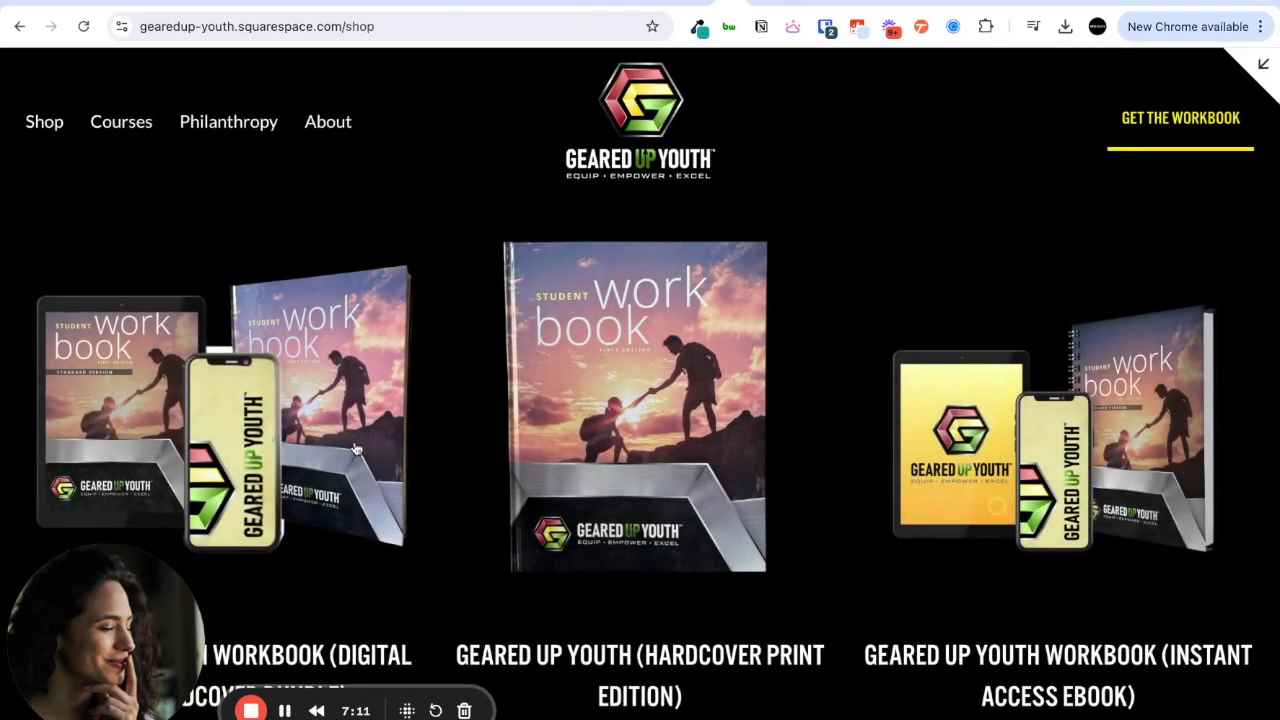
pyautogui.scroll(-2, 622, 482)
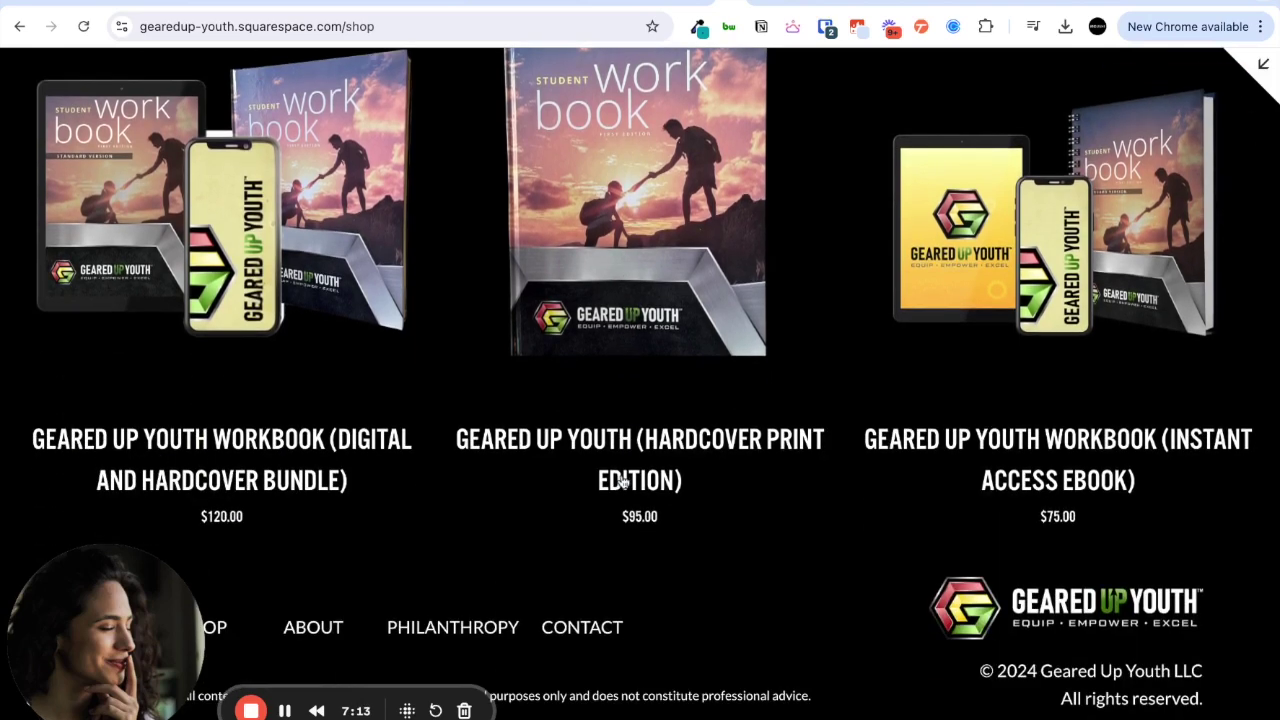
pyautogui.scroll(2, 655, 362)
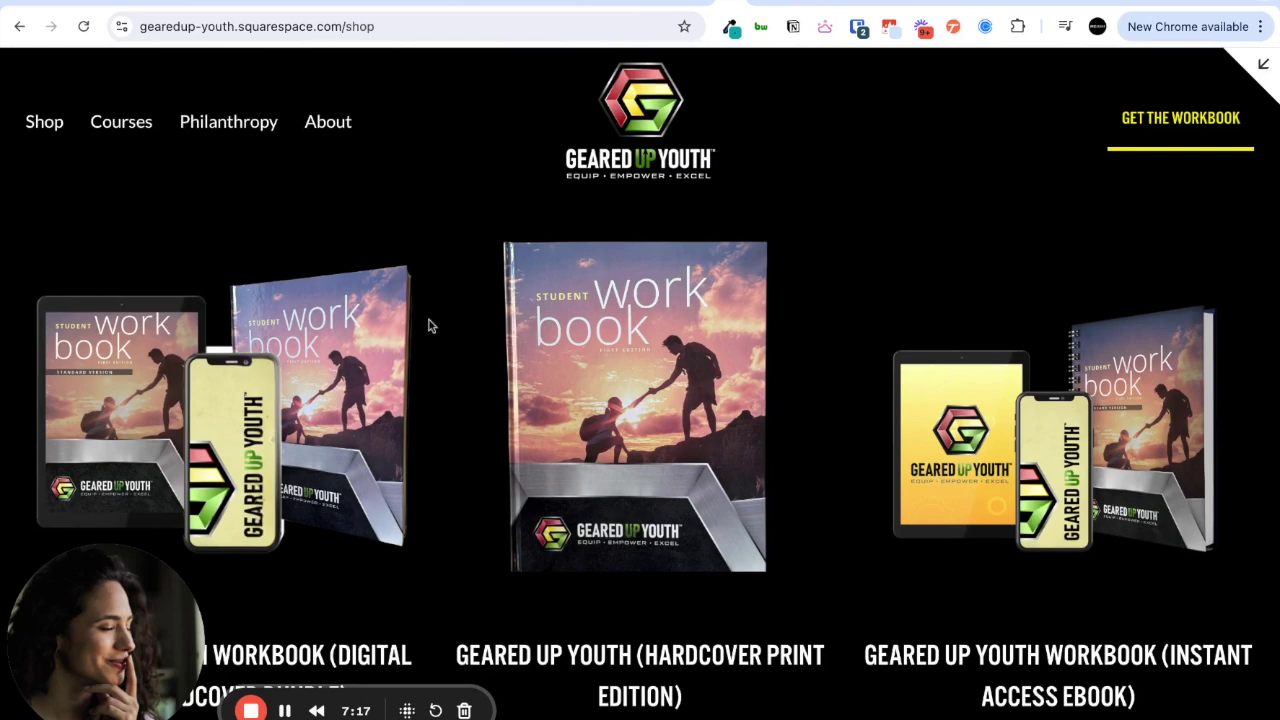
pyautogui.click(257, 32)
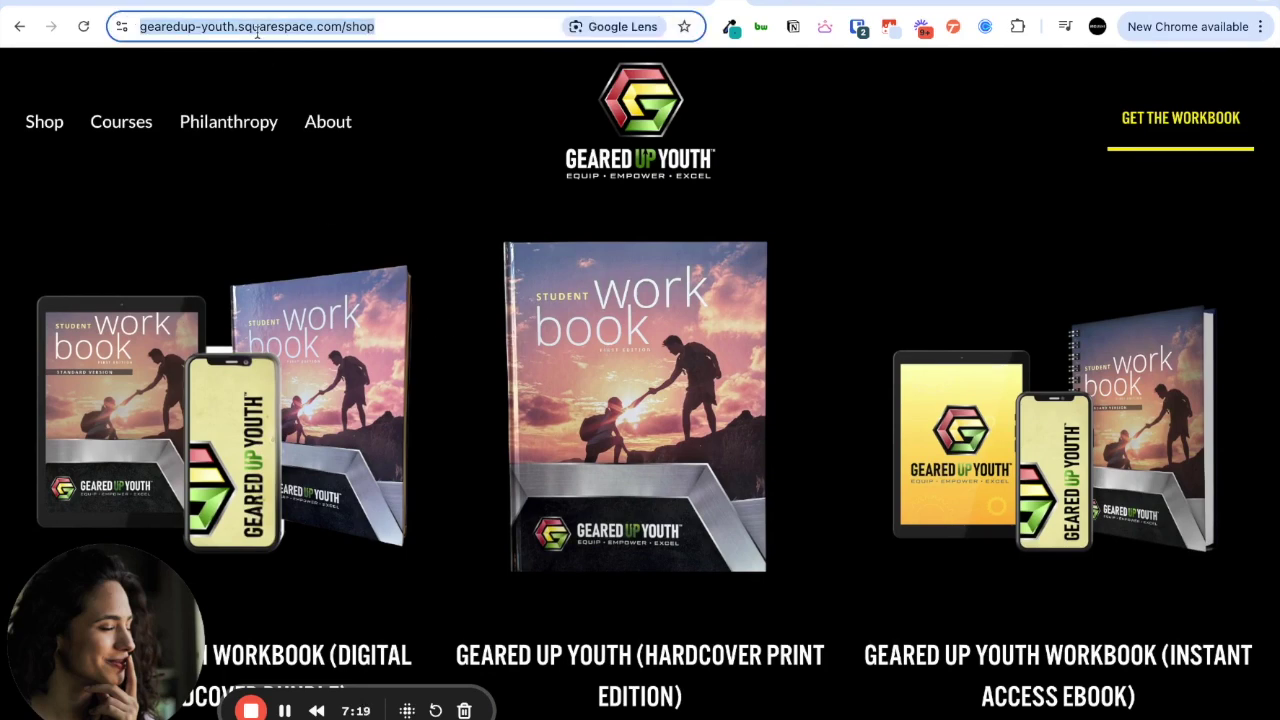
pyautogui.click(298, 384)
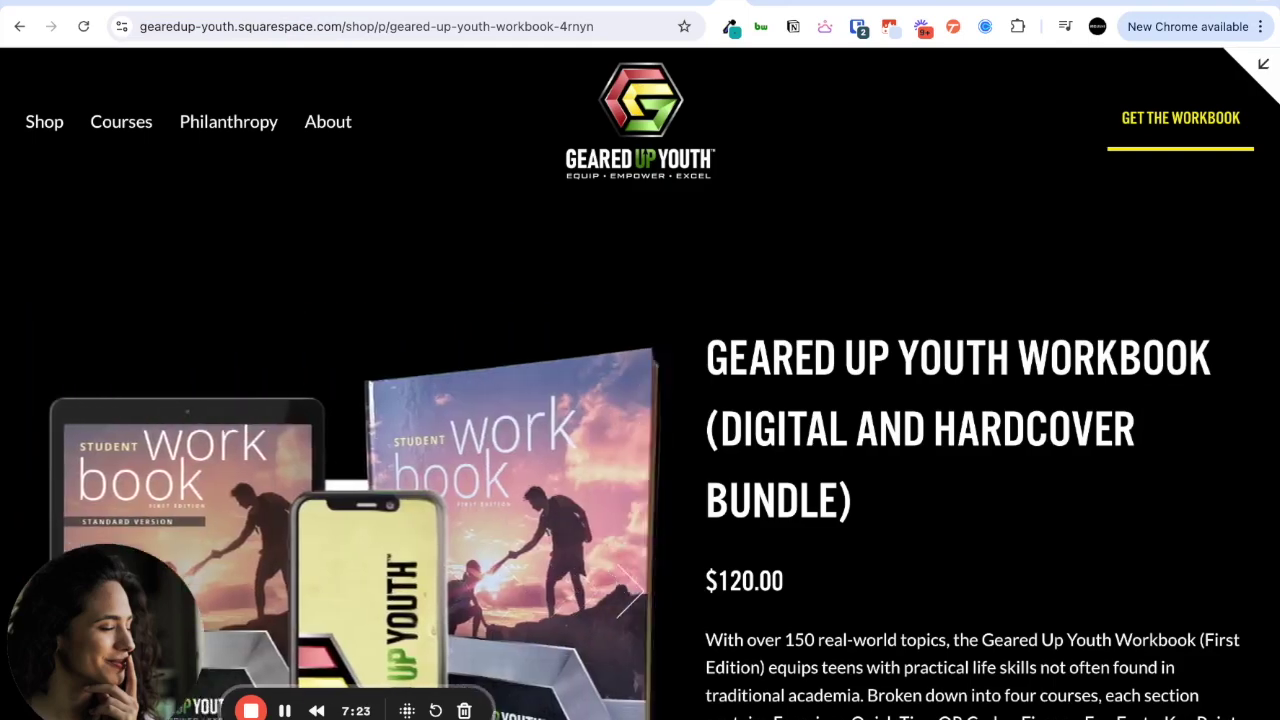
# - Check the bundle page's description, start a purchase to examine the Shipping Address form's fields, and close the form
pyautogui.scroll(-3, 698, 390)
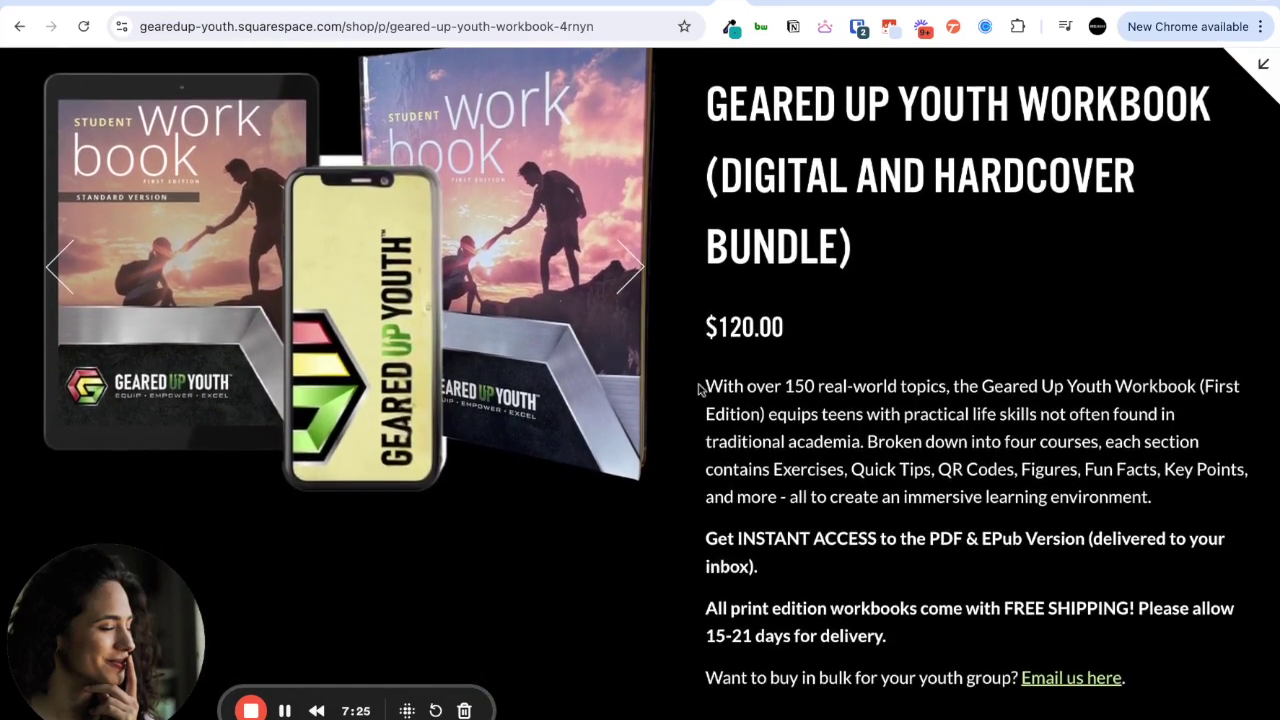
pyautogui.scroll(-1, 698, 390)
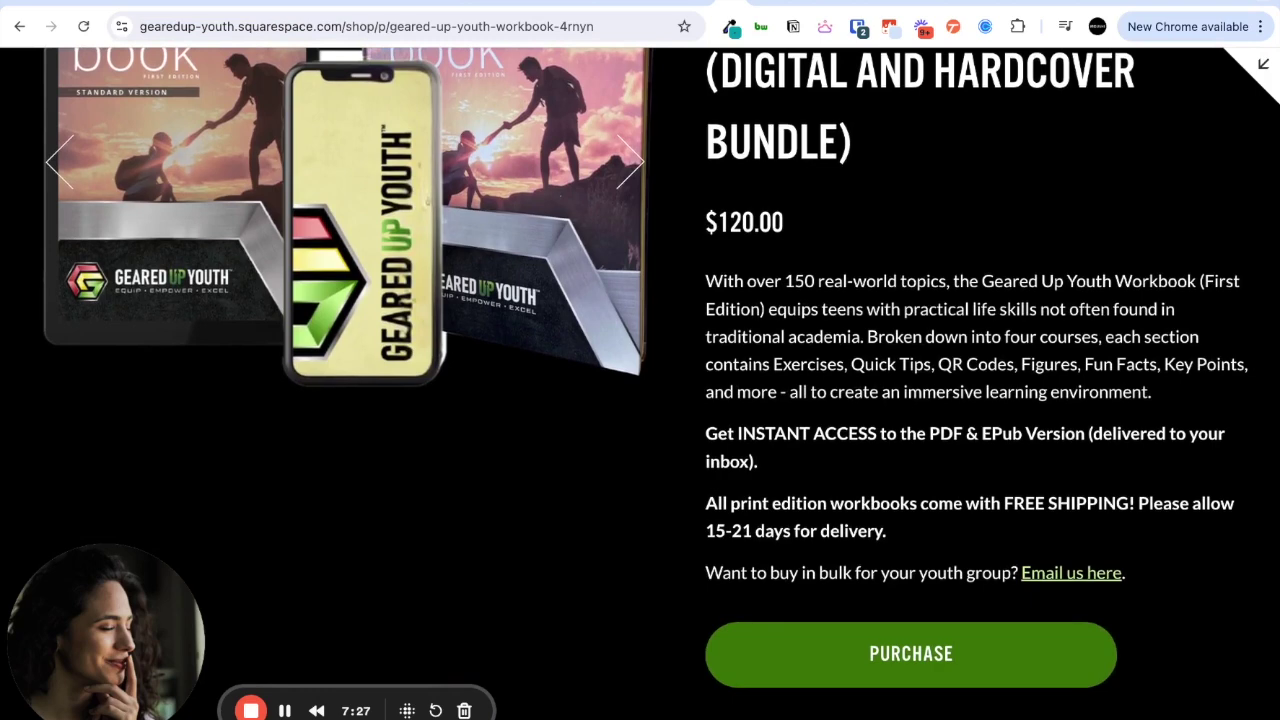
pyautogui.scroll(-4, 895, 319)
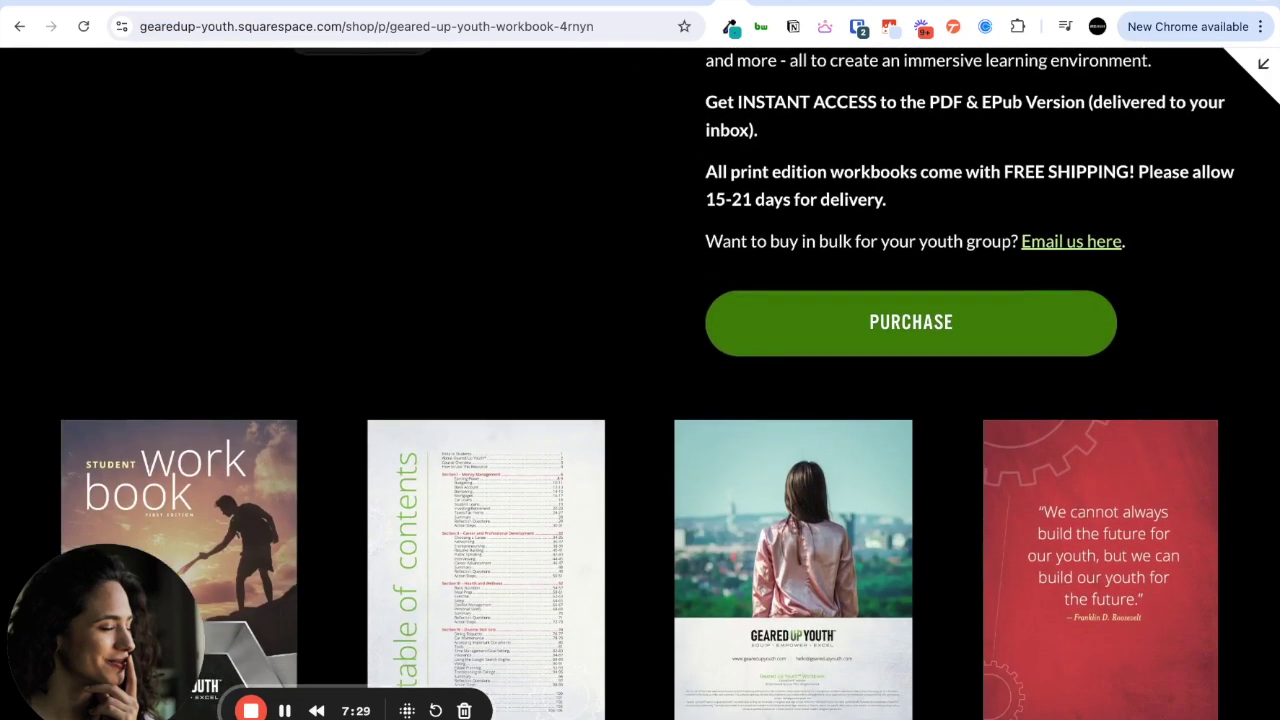
pyautogui.click(891, 319)
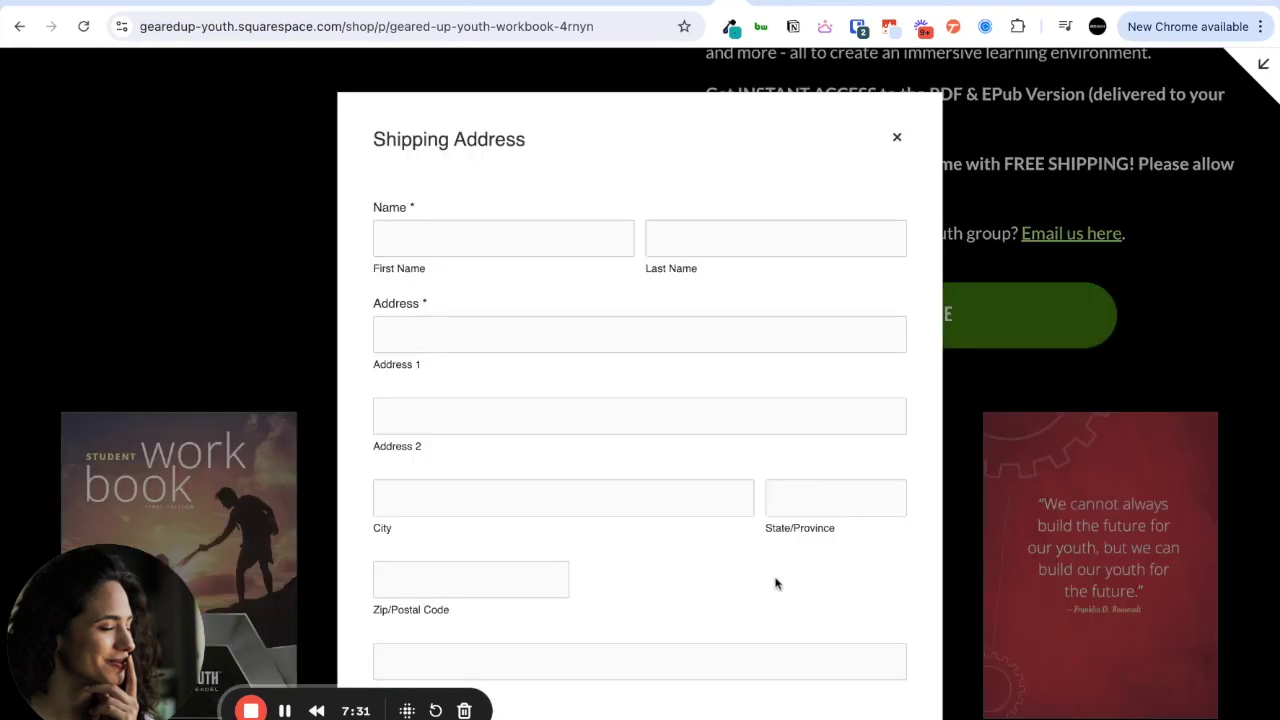
pyautogui.scroll(-2, 691, 554)
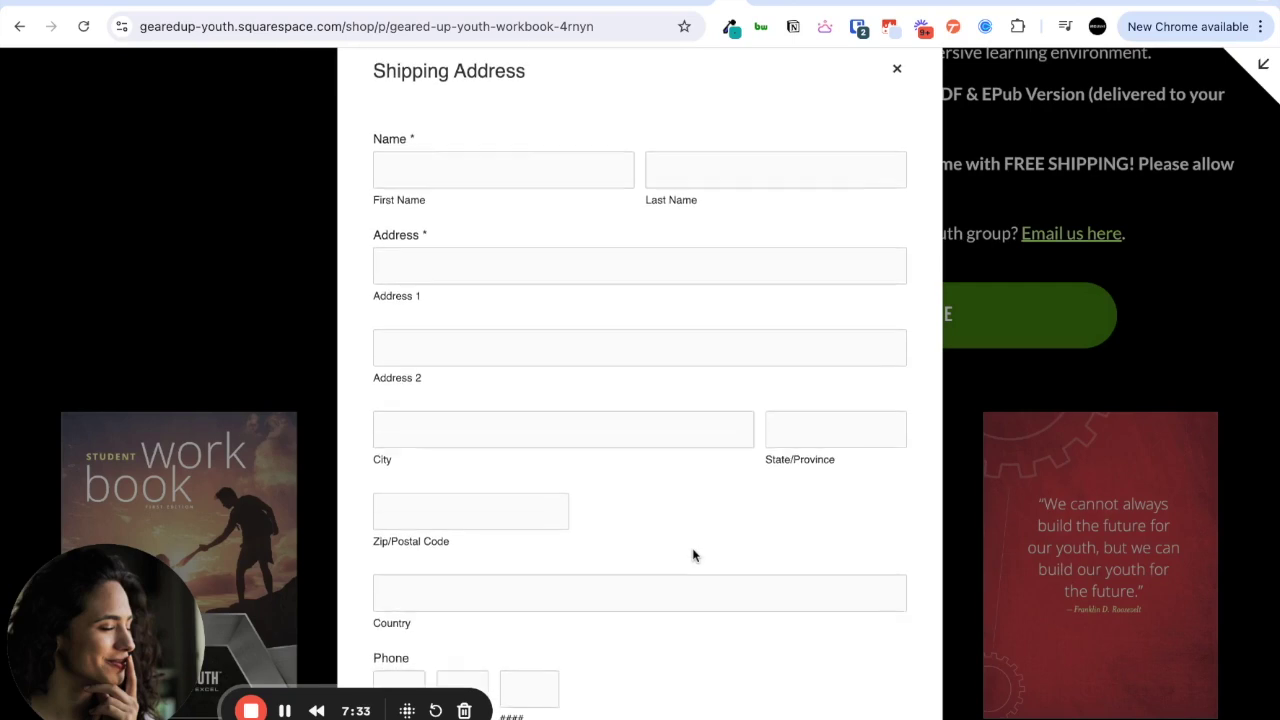
pyautogui.scroll(-2, 693, 555)
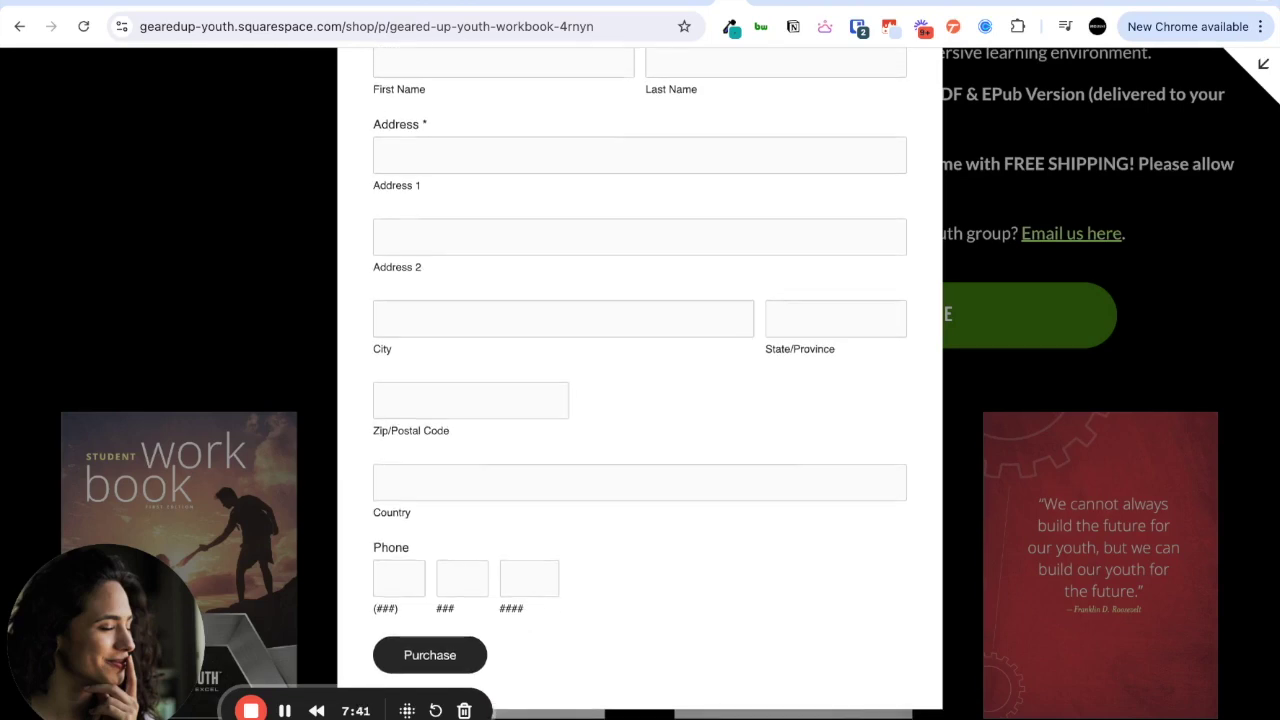
pyautogui.scroll(3, 640, 400)
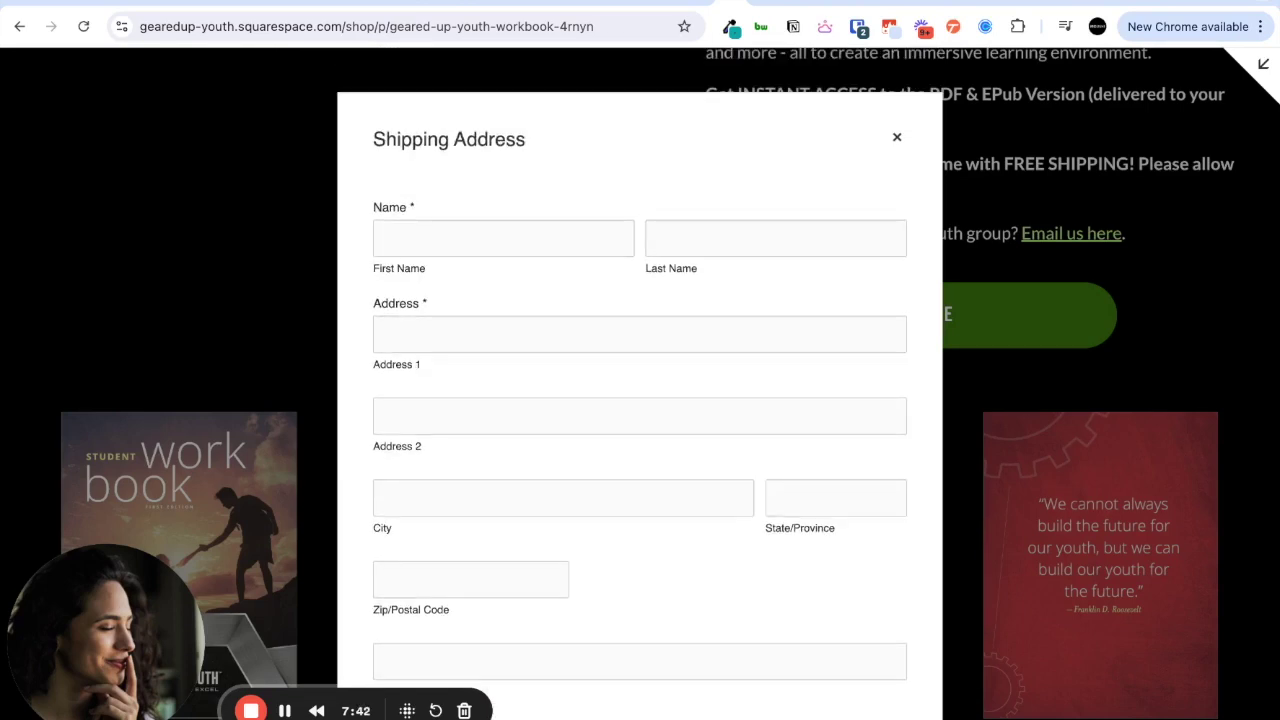
pyautogui.click(895, 144)
# - Review the whole Digital and Hardcover Bundle product page, including its topics list, and exit the full preview
pyautogui.scroll(8, 791, 391)
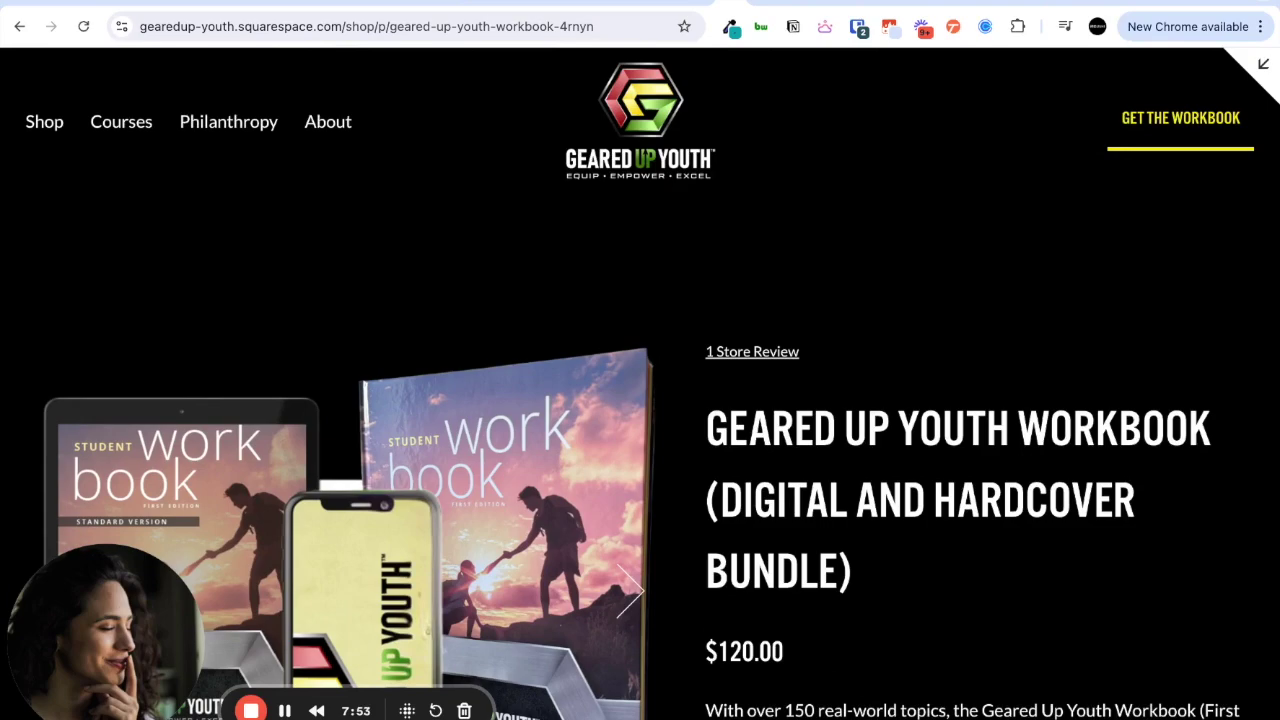
pyautogui.scroll(-10, 846, 346)
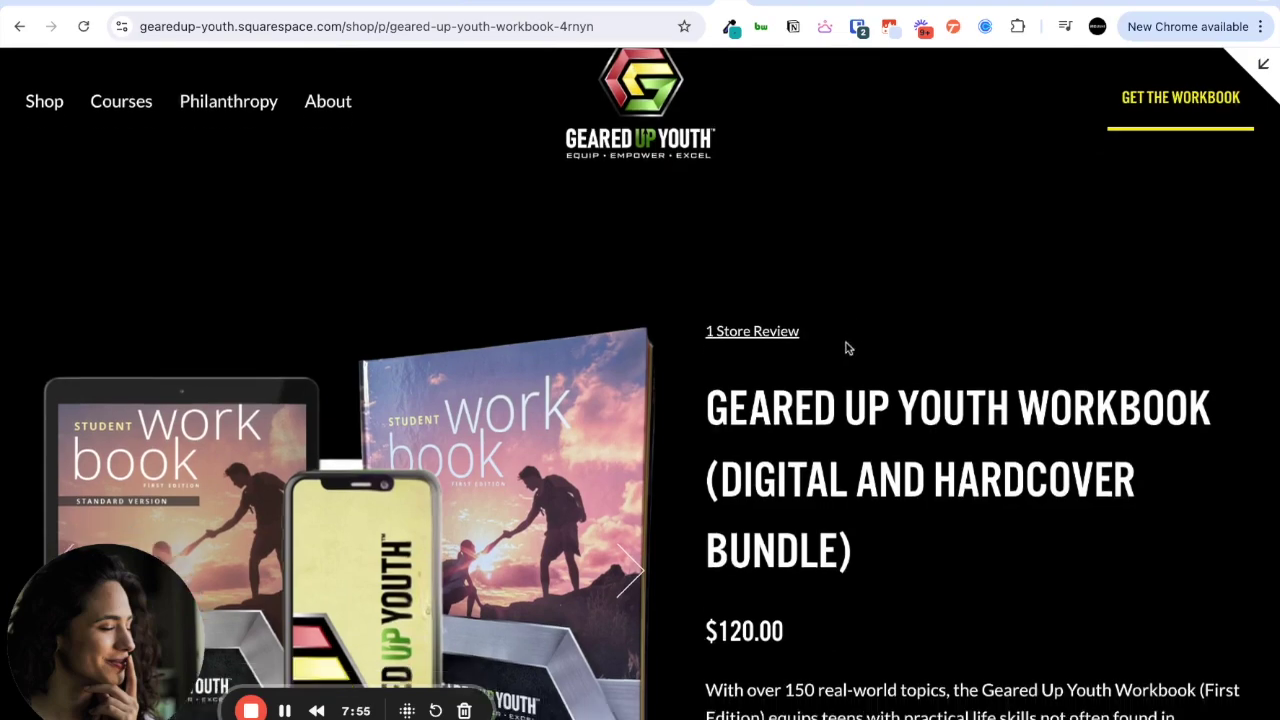
pyautogui.scroll(-14, 846, 347)
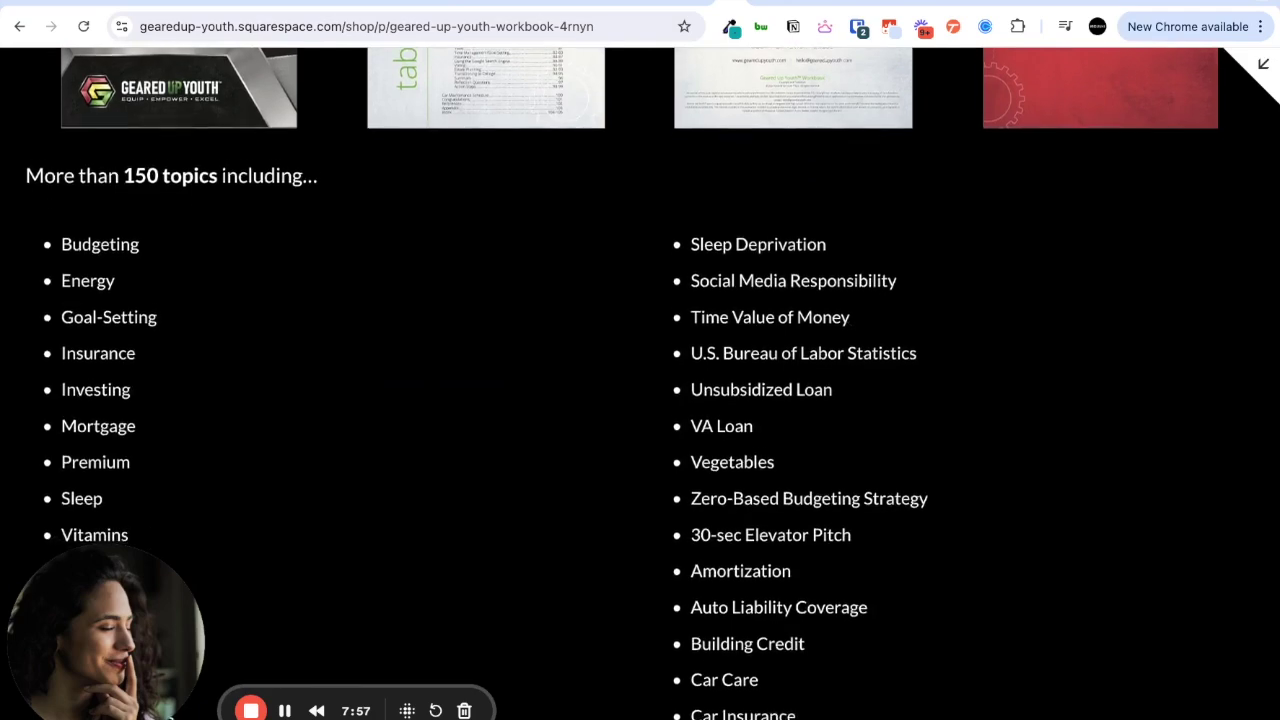
pyautogui.scroll(20, 846, 347)
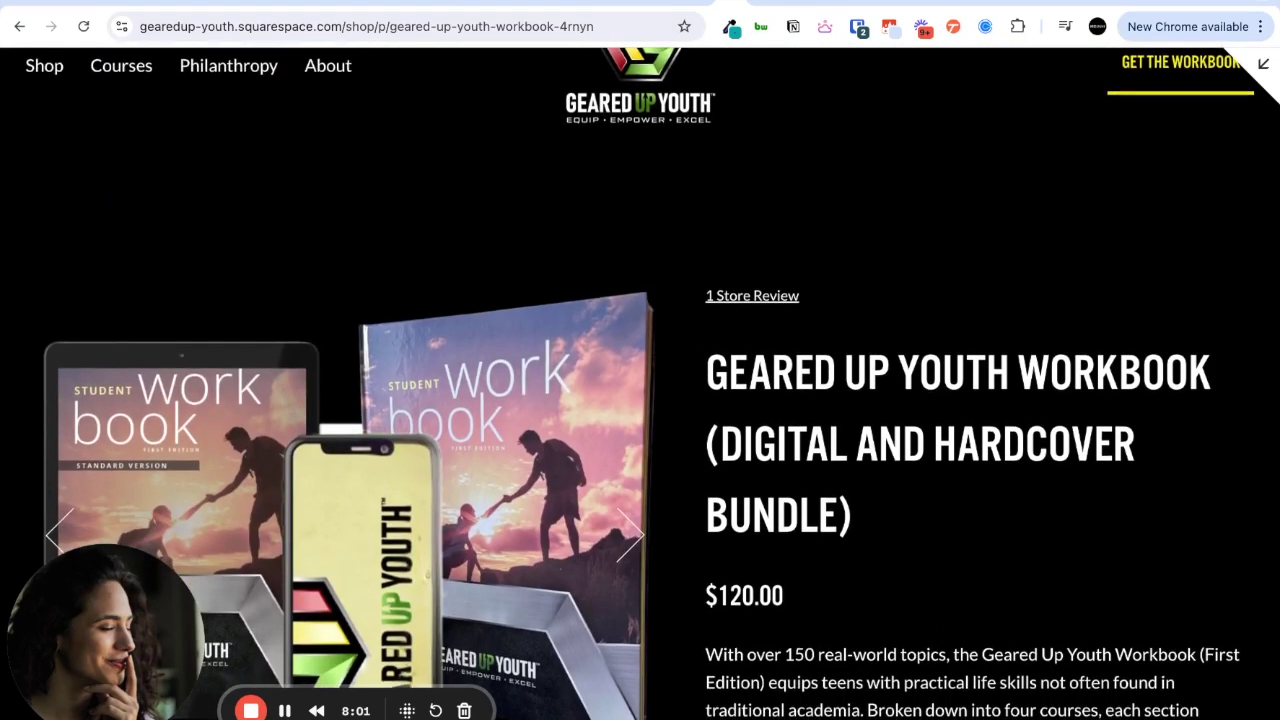
pyautogui.click(1262, 68)
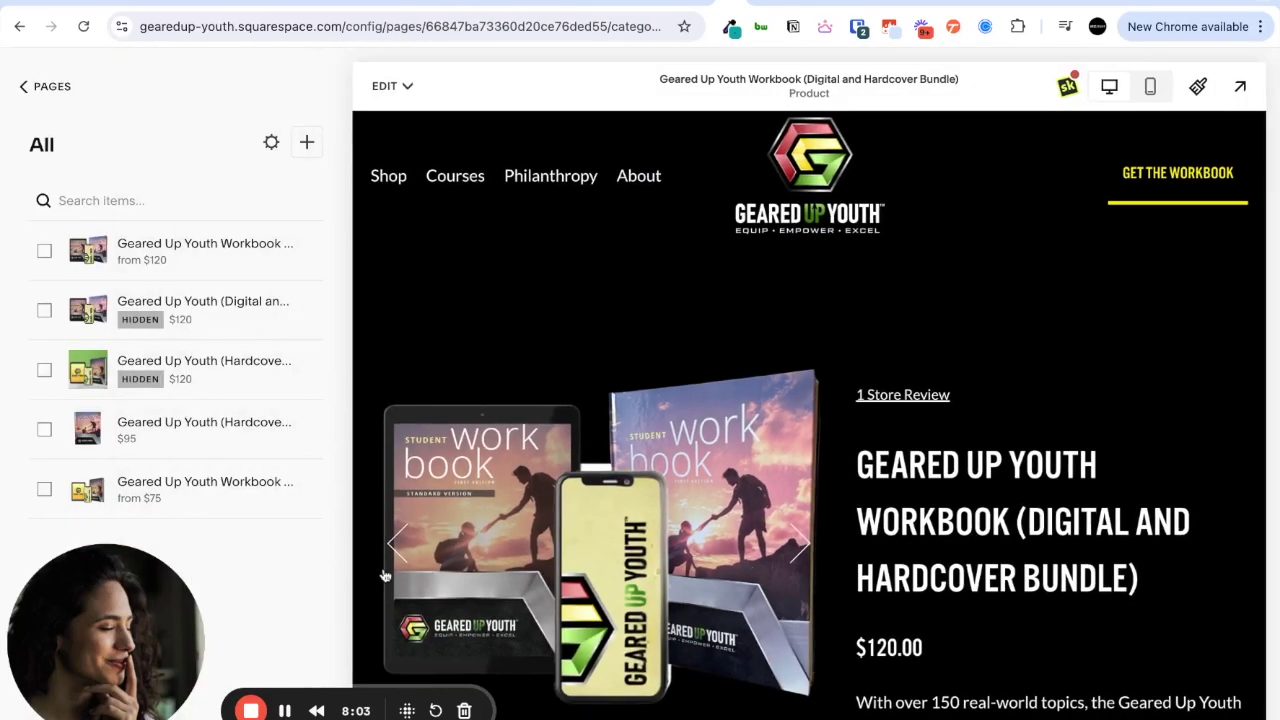